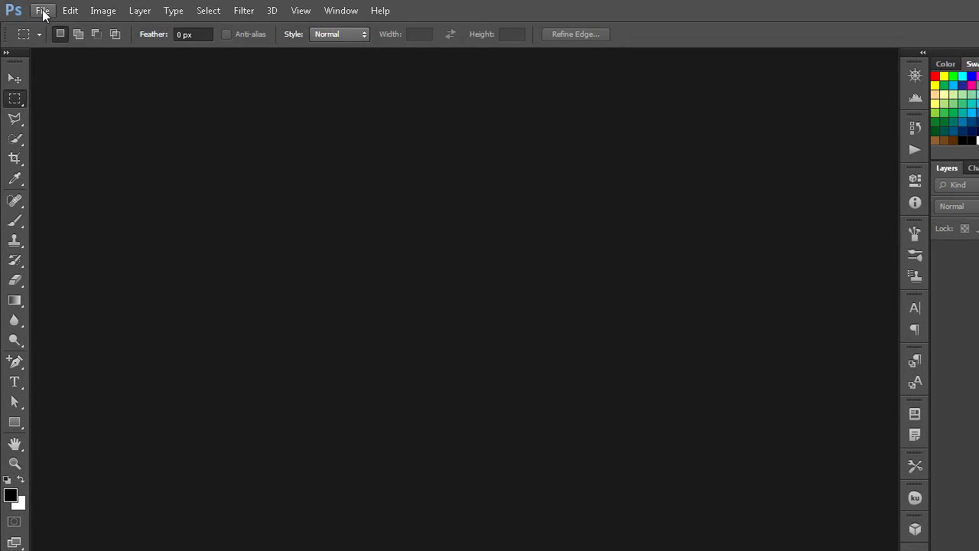
# Start a blank white document sized 800 by 800 pixels at 72 pixels per inch.
pyautogui.click(43, 13)
pyautogui.click(45, 27)
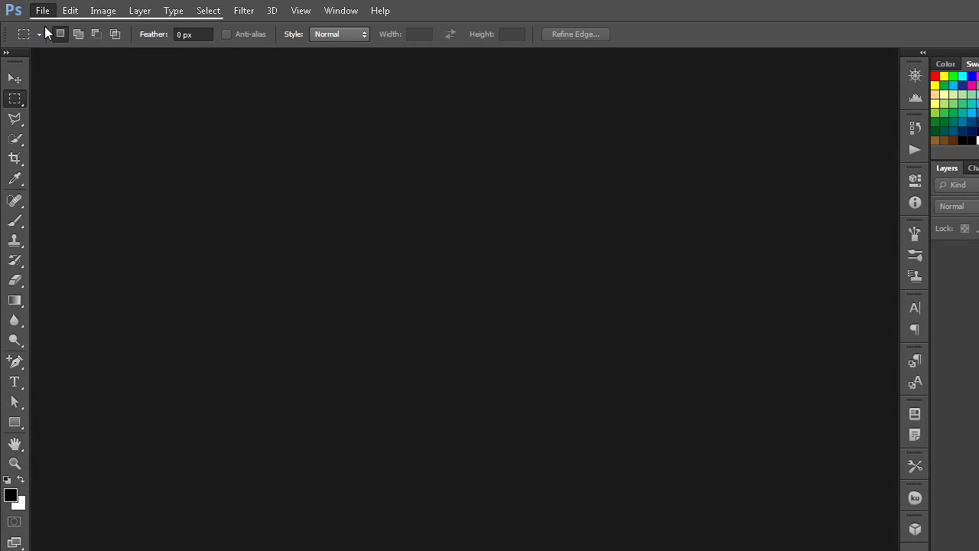
pyautogui.click(637, 254)
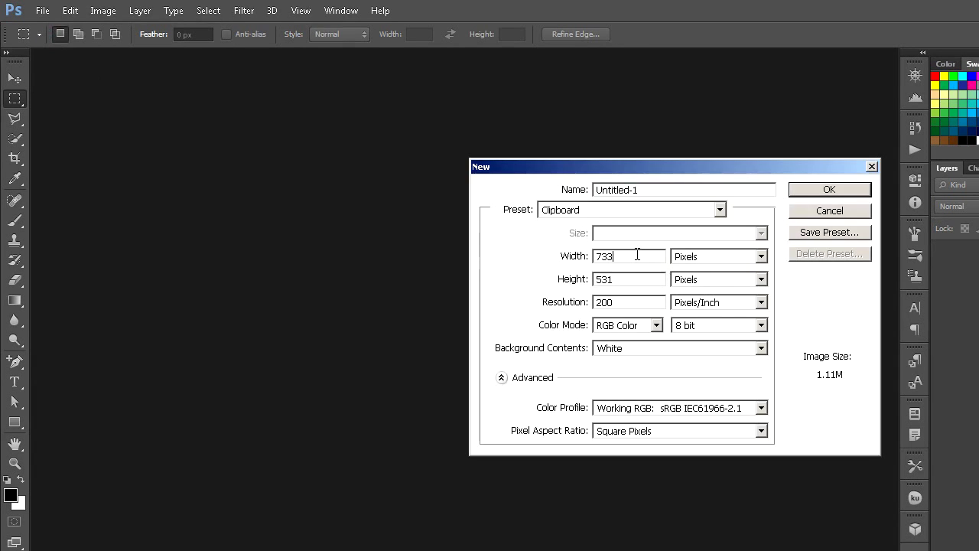
pyautogui.press('BackSpace')
pyautogui.press('BackSpace')
pyautogui.press('BackSpace')
pyautogui.write('00')
pyautogui.click(629, 280)
pyautogui.press('BackSpace')
pyautogui.press('BackSpace')
pyautogui.press('BackSpace')
pyautogui.write('00')
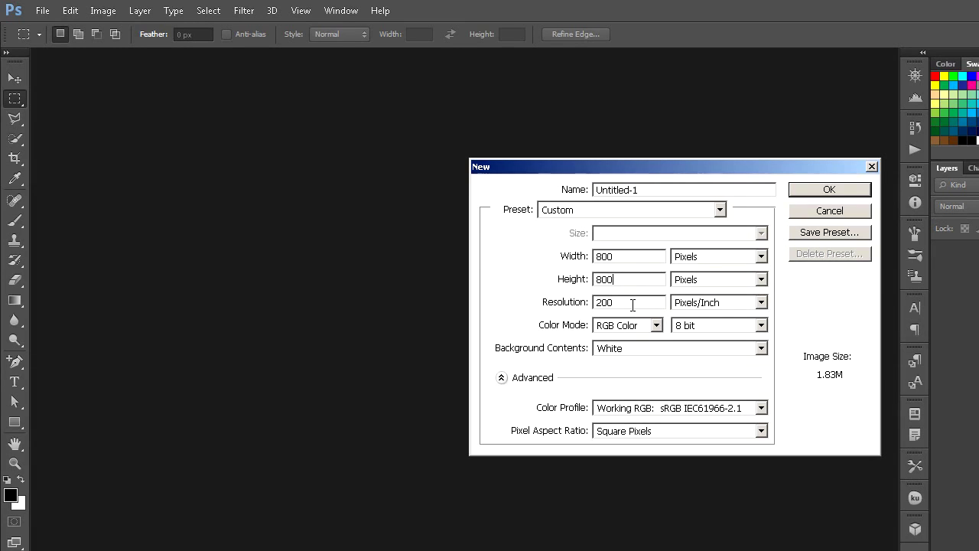
pyautogui.click(632, 301)
pyautogui.press('BackSpace')
pyautogui.press('BackSpace')
pyautogui.press('BackSpace')
pyautogui.click(829, 189)
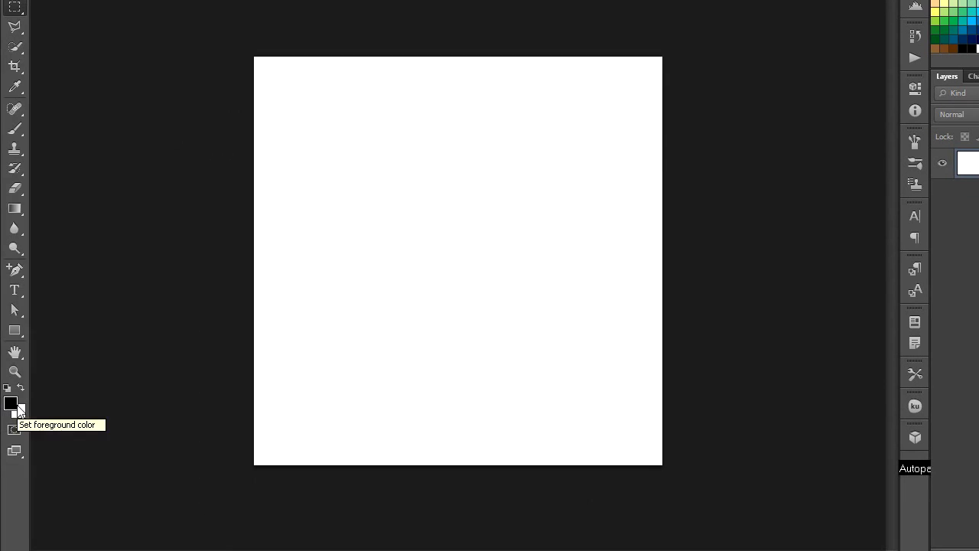
# Fill the canvas black and render a 100% brightness, 50-300mm Zoom lens flare on it.
pyautogui.hotkey('alt', 'BackSpace')
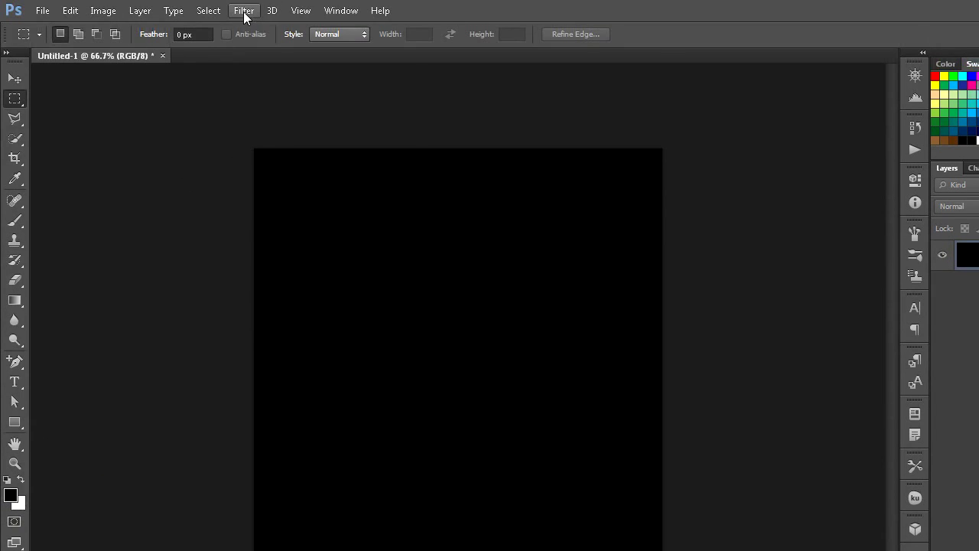
pyautogui.click(245, 12)
pyautogui.moveTo(254, 229)
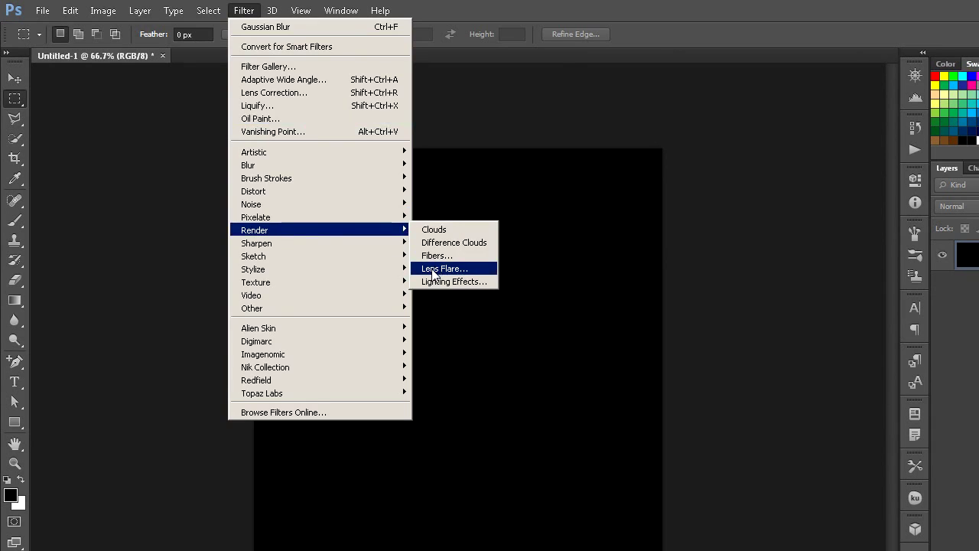
pyautogui.click(433, 268)
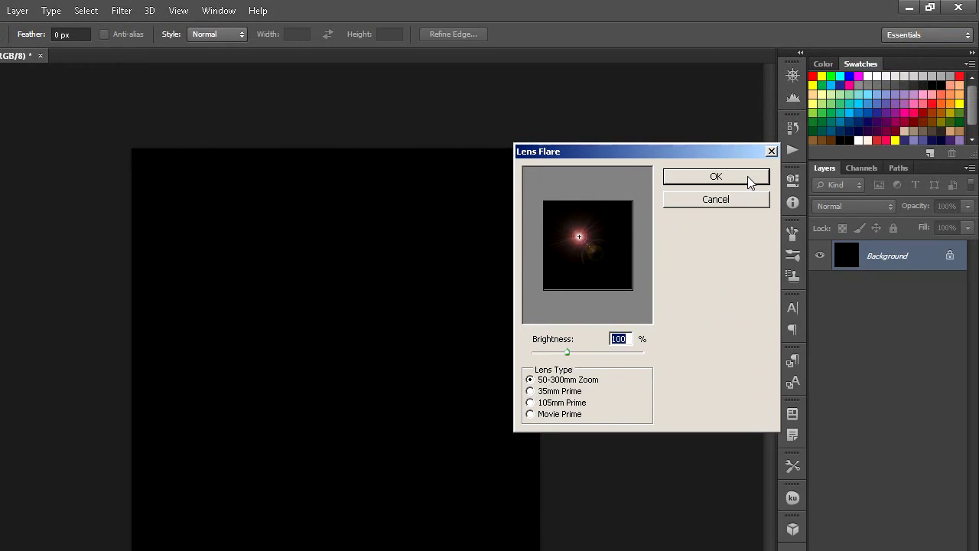
pyautogui.click(747, 176)
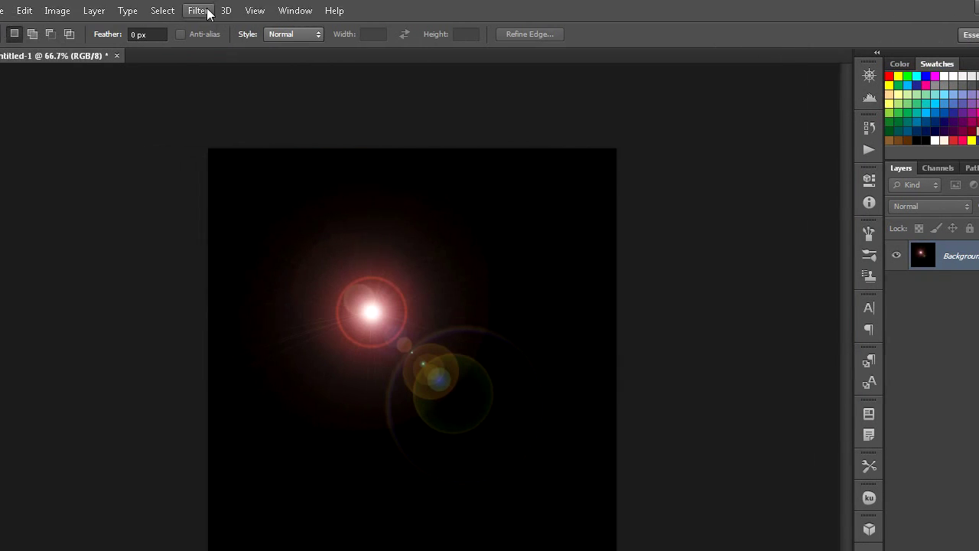
pyautogui.click(209, 13)
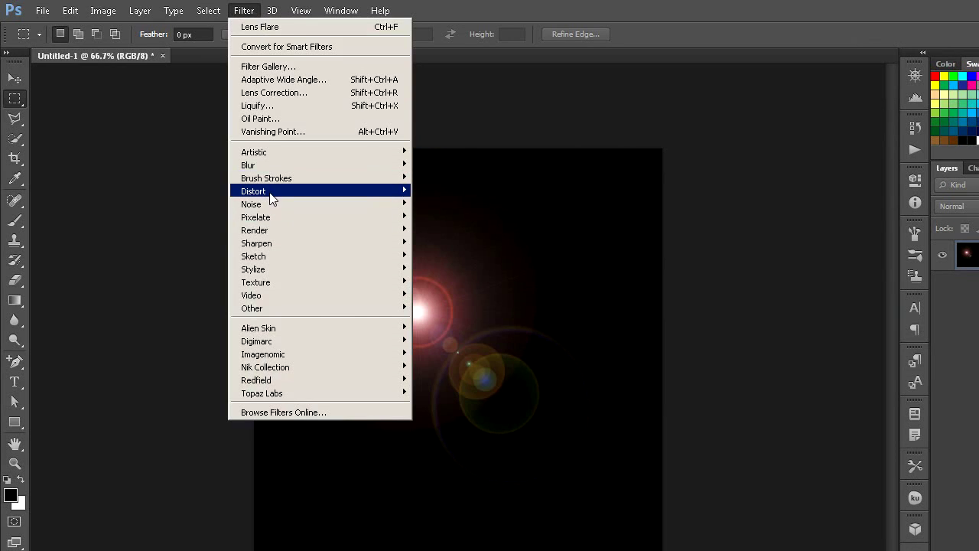
pyautogui.moveTo(317, 192)
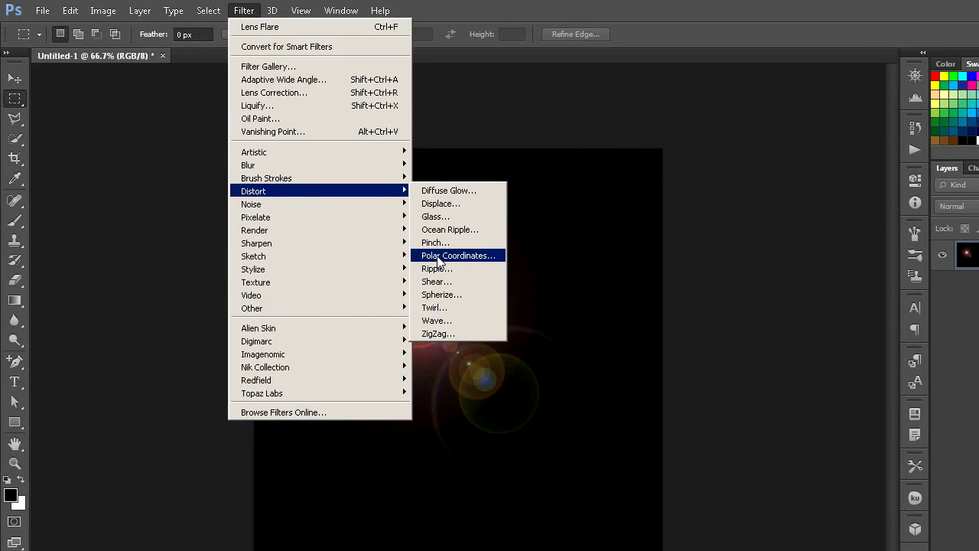
# Apply Polar Coordinates with Polar to Rectangular, then flip the canvas vertically.
pyautogui.click(439, 256)
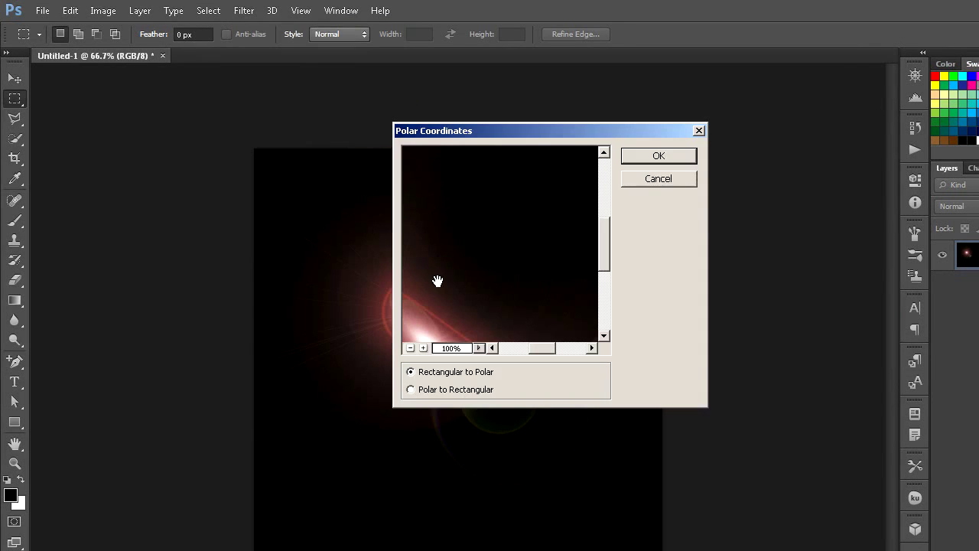
pyautogui.click(411, 390)
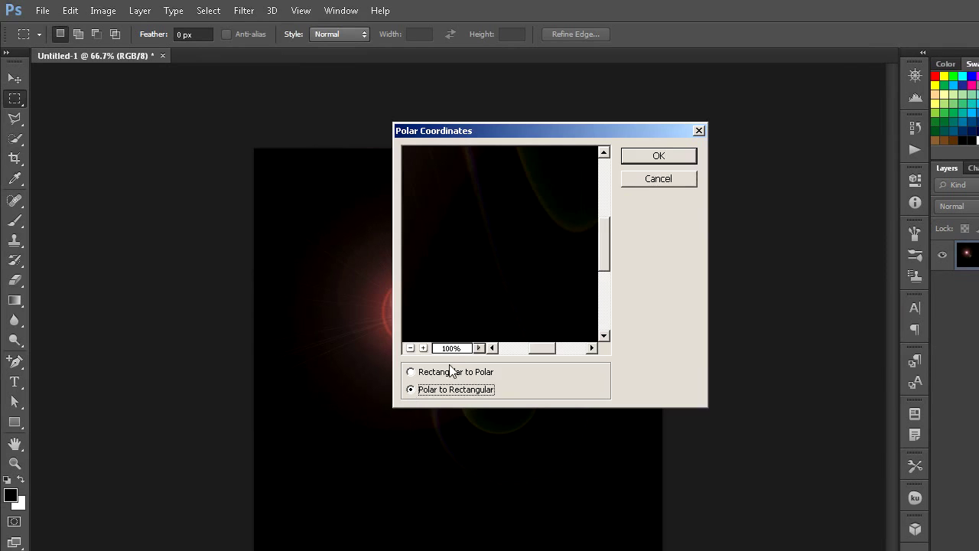
pyautogui.click(644, 157)
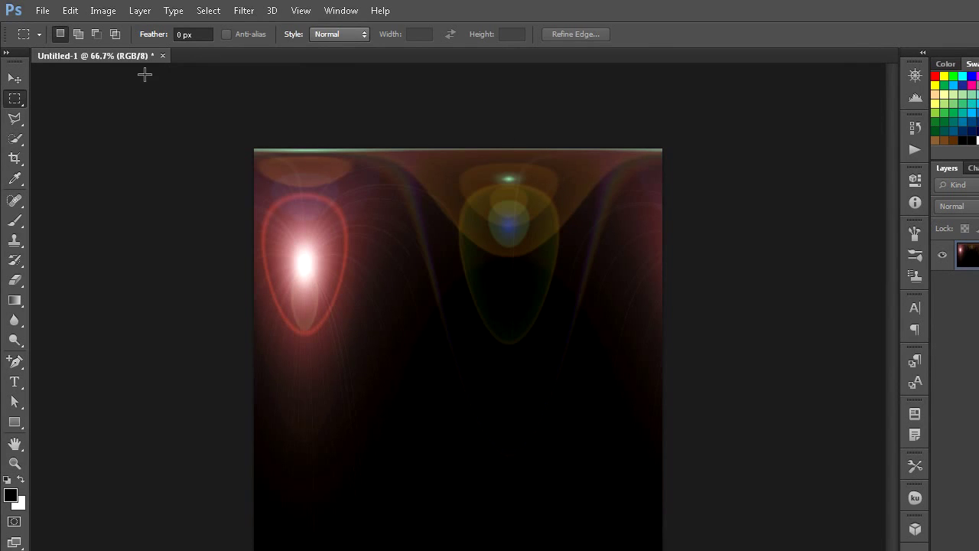
pyautogui.click(110, 12)
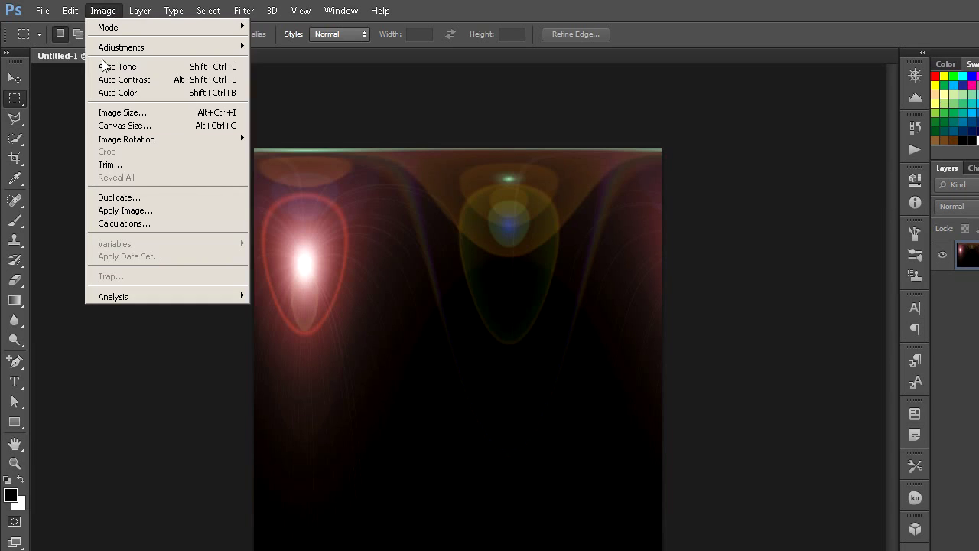
pyautogui.moveTo(127, 138)
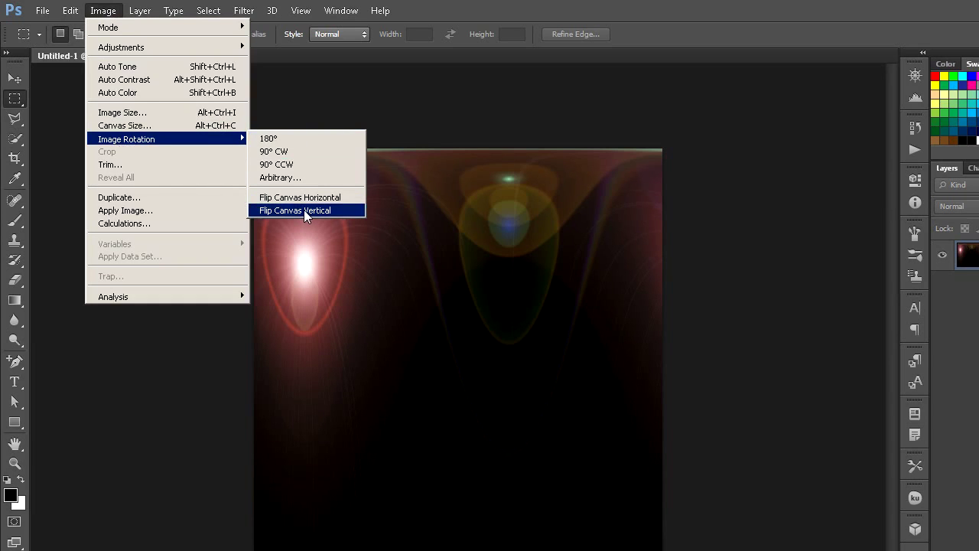
pyautogui.click(304, 209)
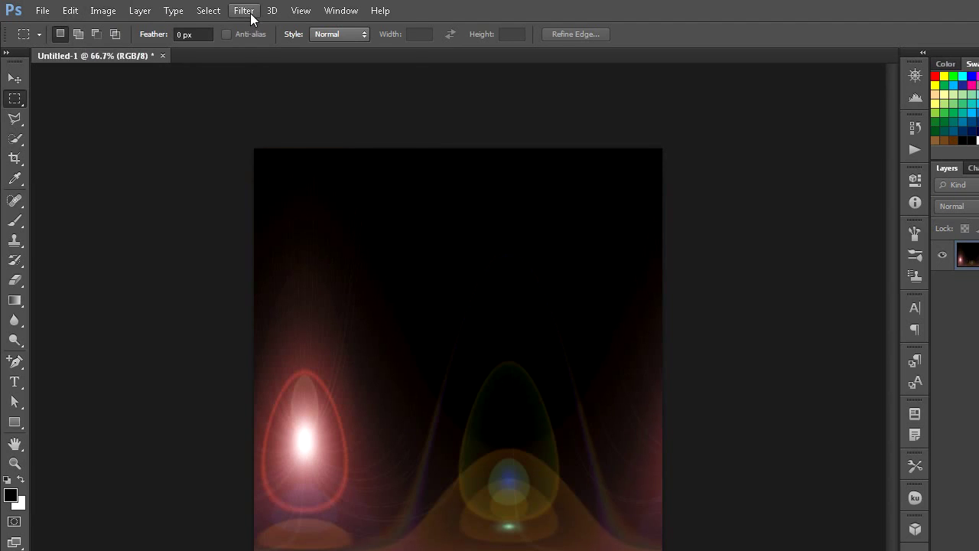
# Apply Polar Coordinates again with Rectangular to Polar to wrap the flare into a sphere.
pyautogui.click(250, 16)
pyautogui.moveTo(253, 191)
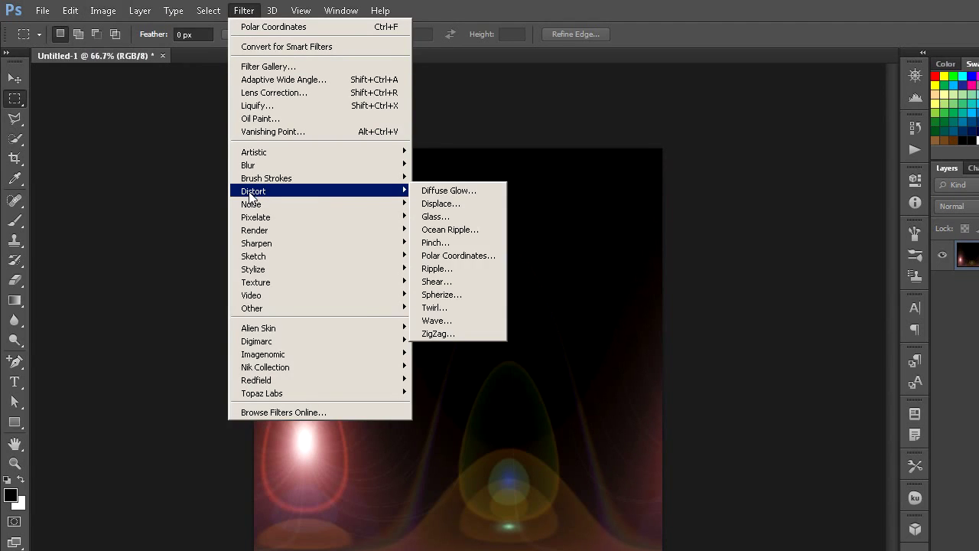
pyautogui.click(443, 255)
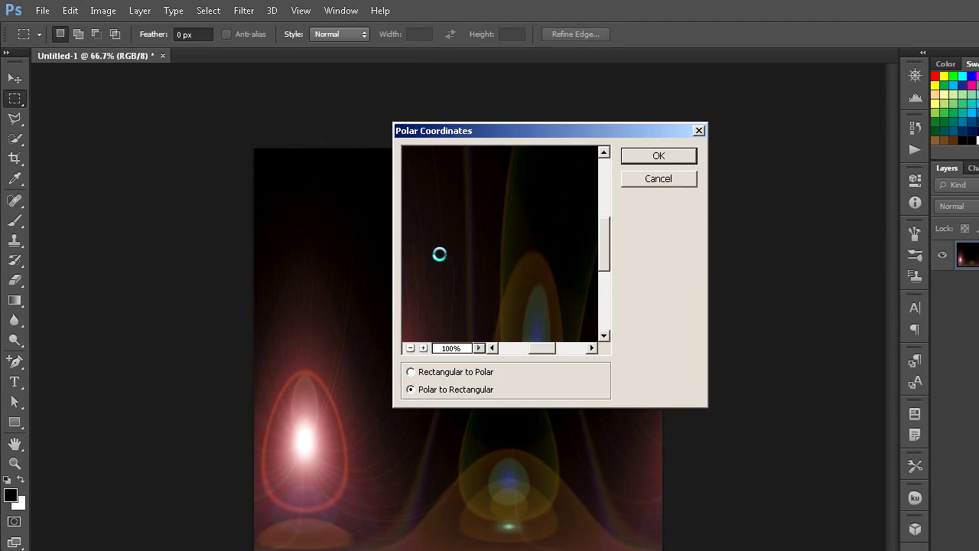
pyautogui.click(412, 373)
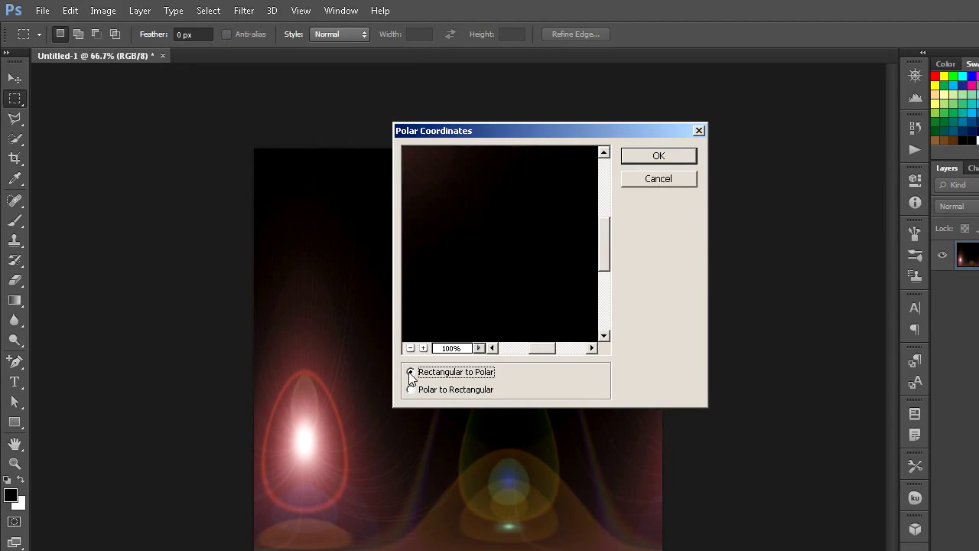
pyautogui.click(659, 156)
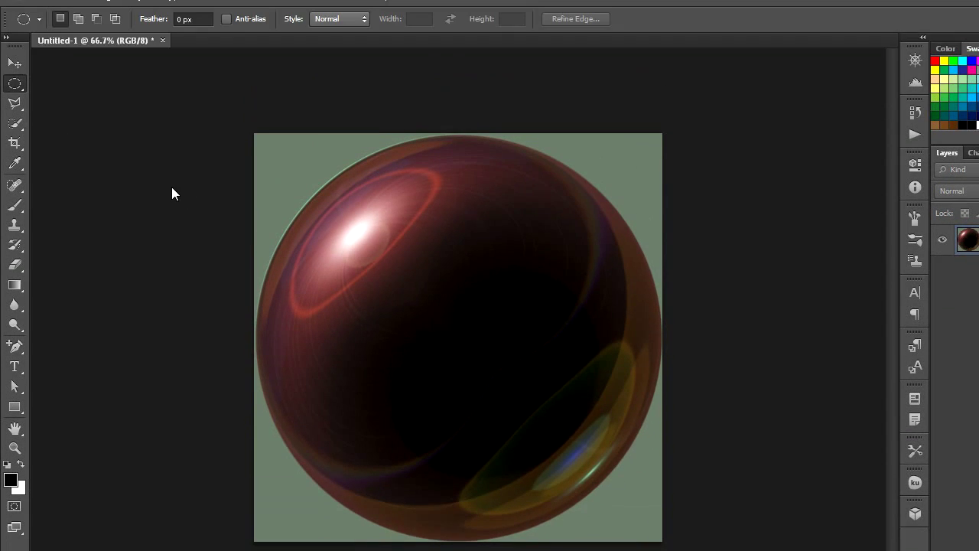
# Draw an elliptical marquee selection roughly around the sphere.
pyautogui.rightClick(14, 102)
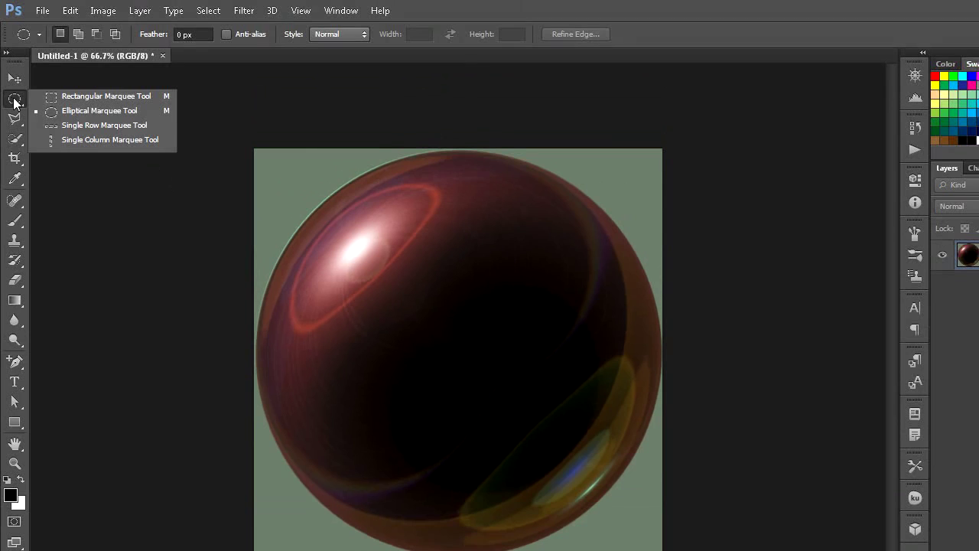
pyautogui.click(97, 114)
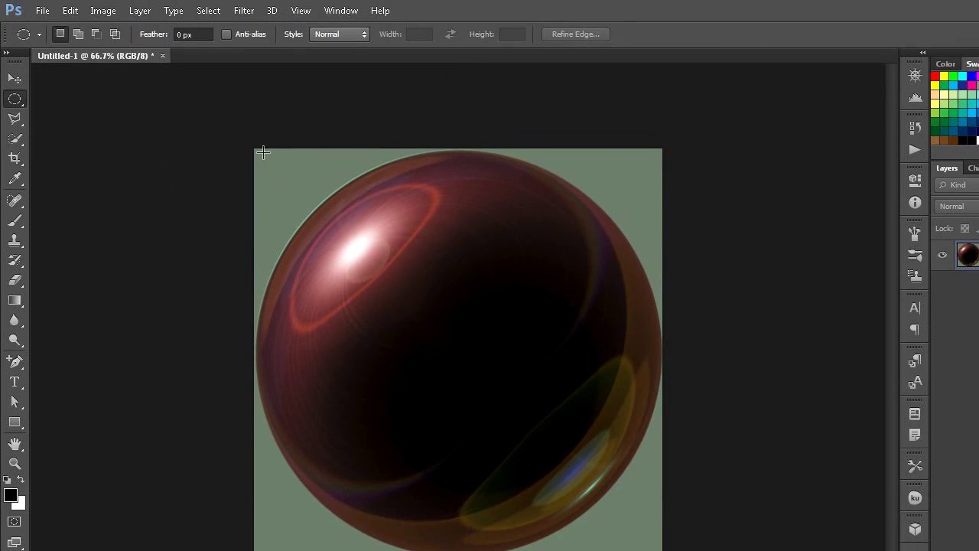
pyautogui.moveTo(261, 153); pyautogui.dragTo(656, 491)
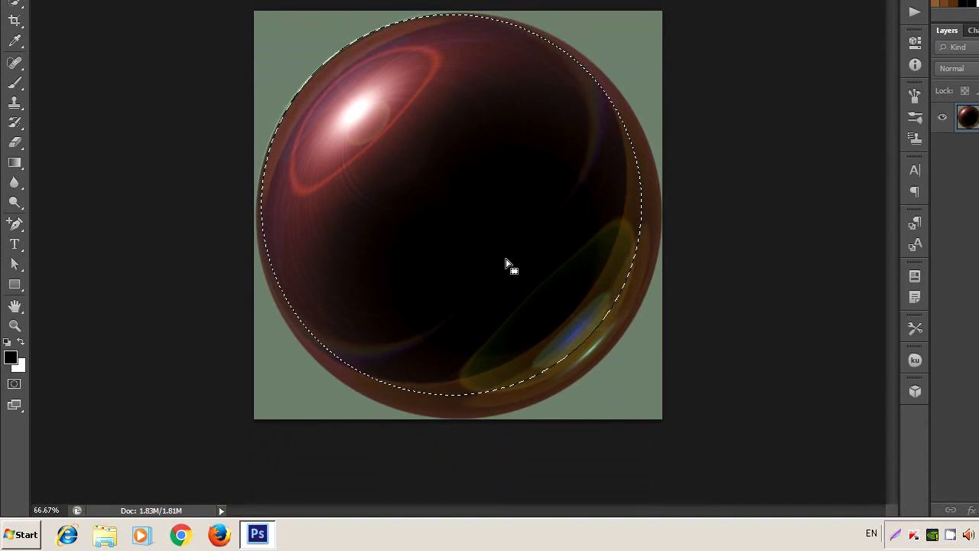
# Transform the selection so its edges fit the sphere's outline, then apply it.
pyautogui.rightClick(506, 263)
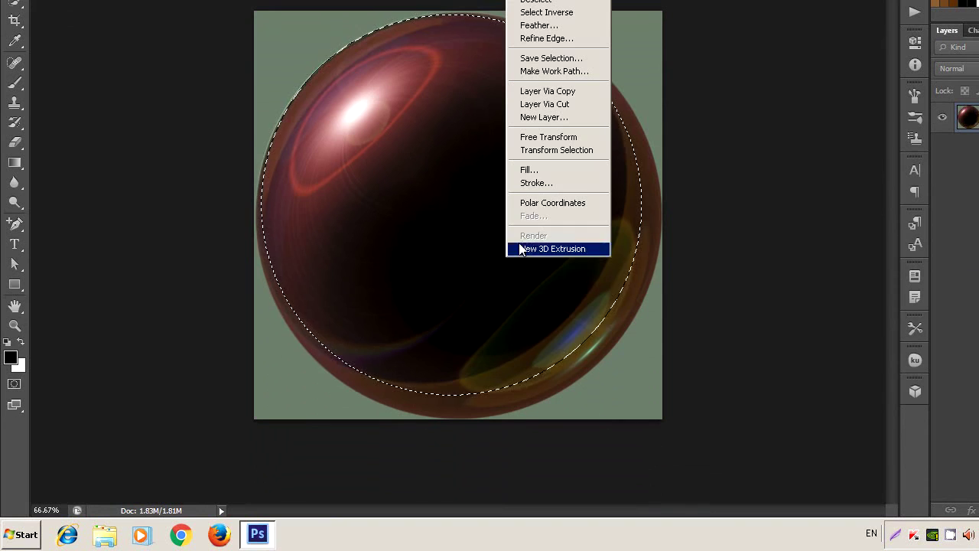
pyautogui.click(545, 157)
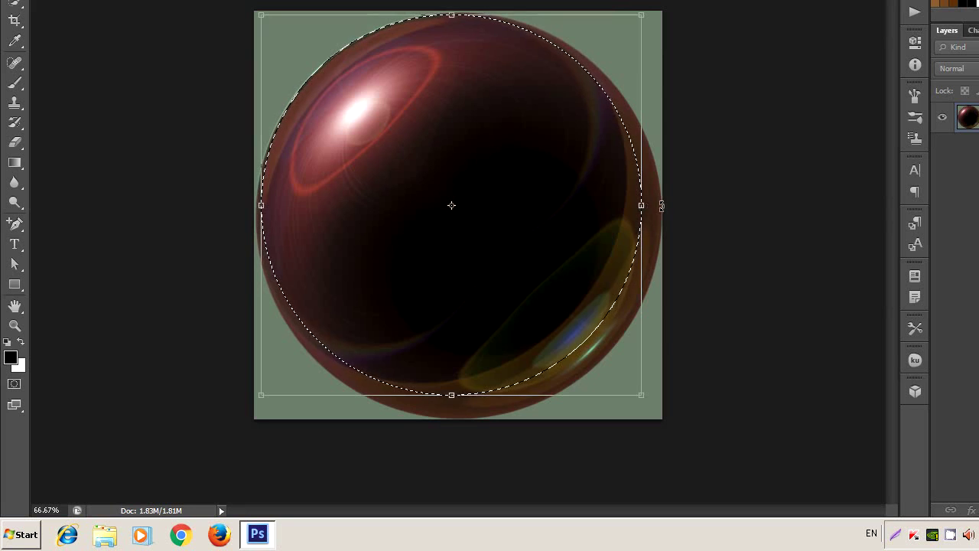
pyautogui.moveTo(649, 205); pyautogui.dragTo(667, 208)
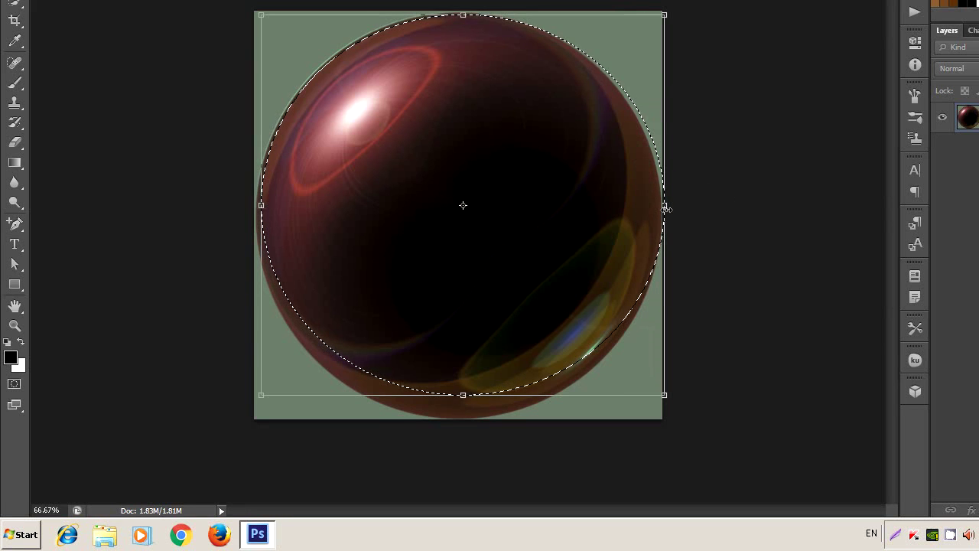
pyautogui.moveTo(466, 416); pyautogui.dragTo(460, 420)
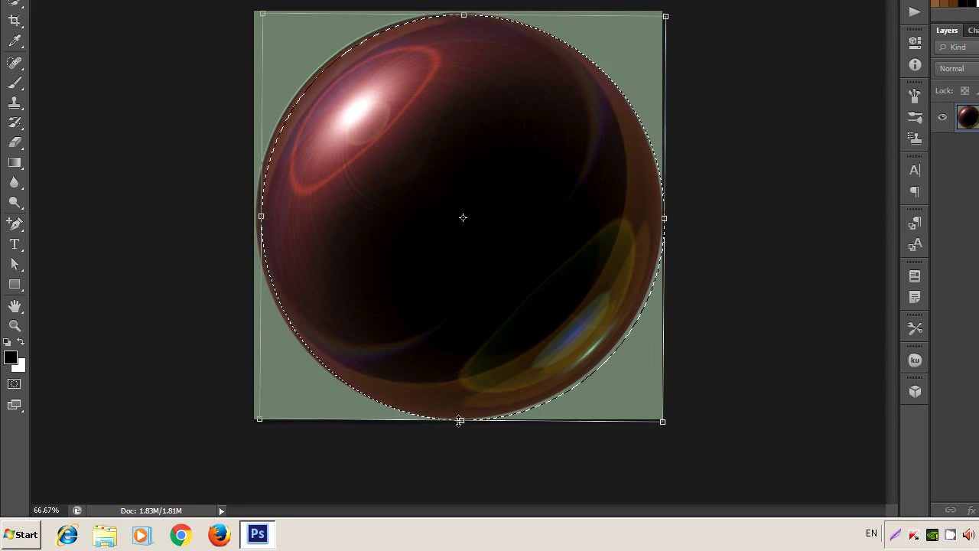
pyautogui.moveTo(260, 217); pyautogui.dragTo(254, 215)
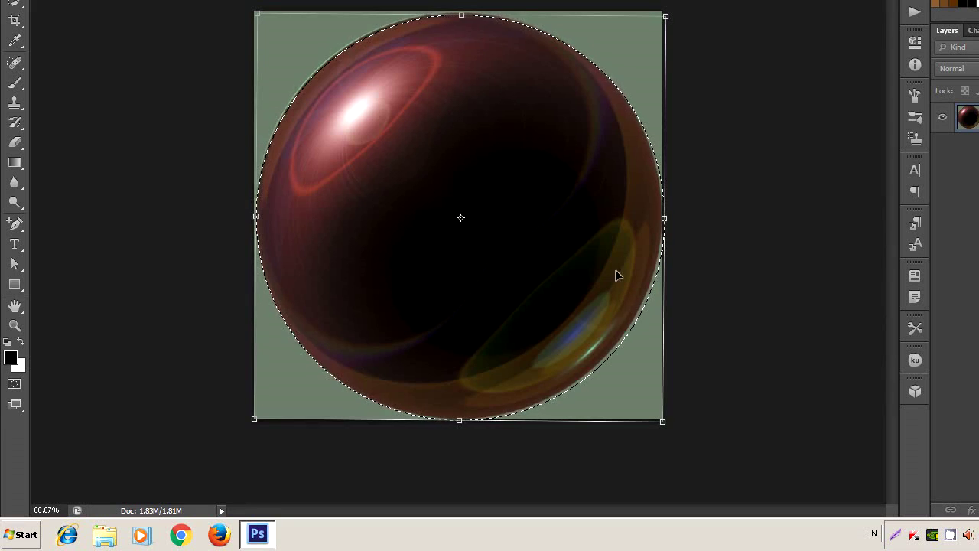
pyautogui.moveTo(661, 421); pyautogui.dragTo(661, 418)
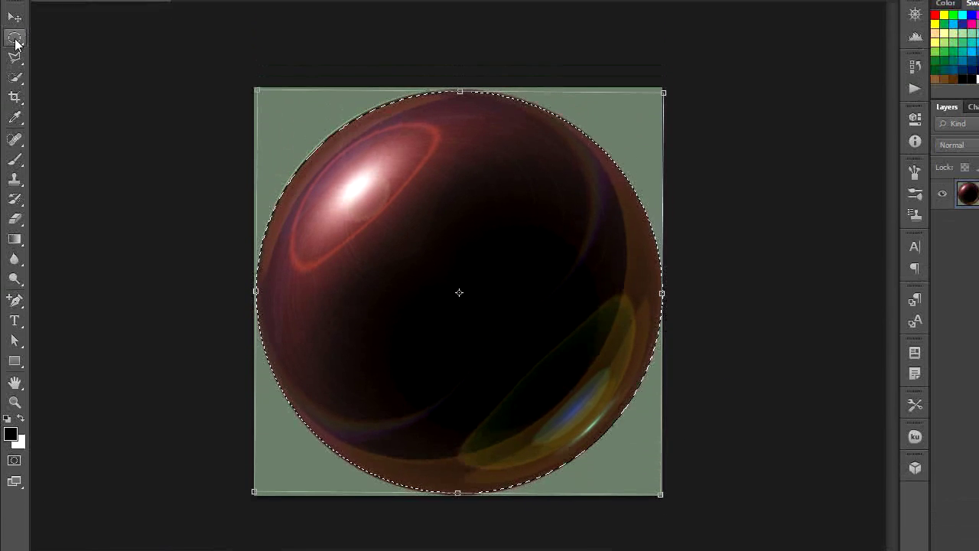
pyautogui.click(23, 7)
pyautogui.click(492, 258)
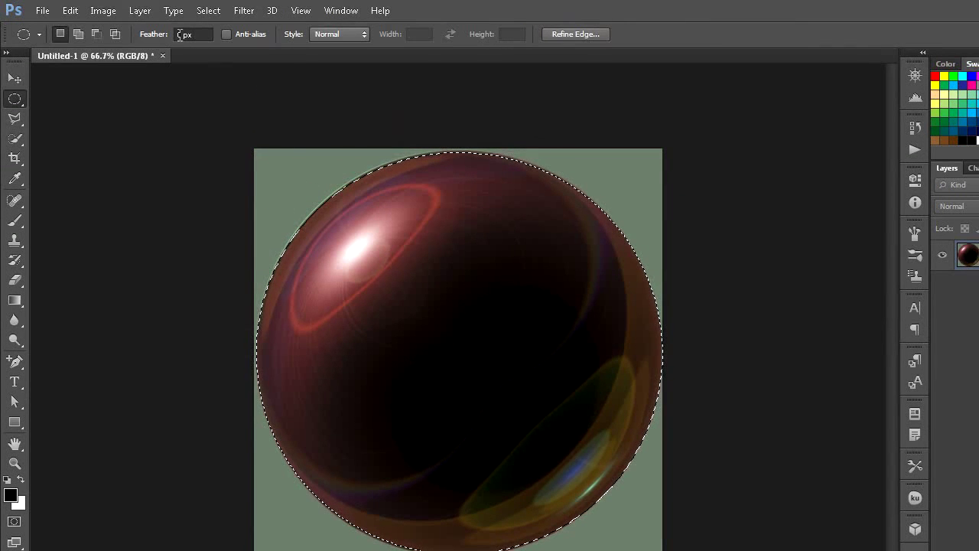
# Copy the sphere onto a new Layer 1 and load its pixels as a selection.
pyautogui.click(139, 10)
pyautogui.moveTo(146, 27)
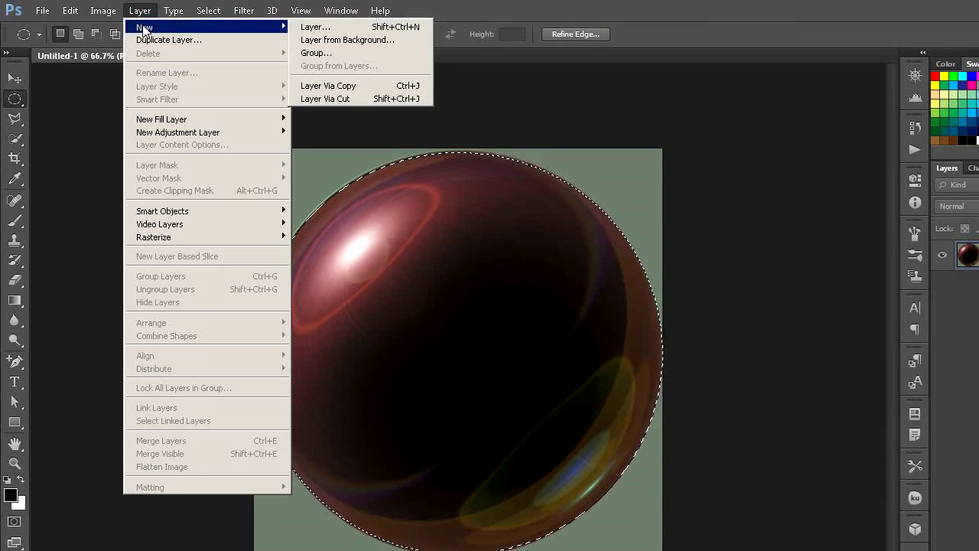
pyautogui.click(319, 87)
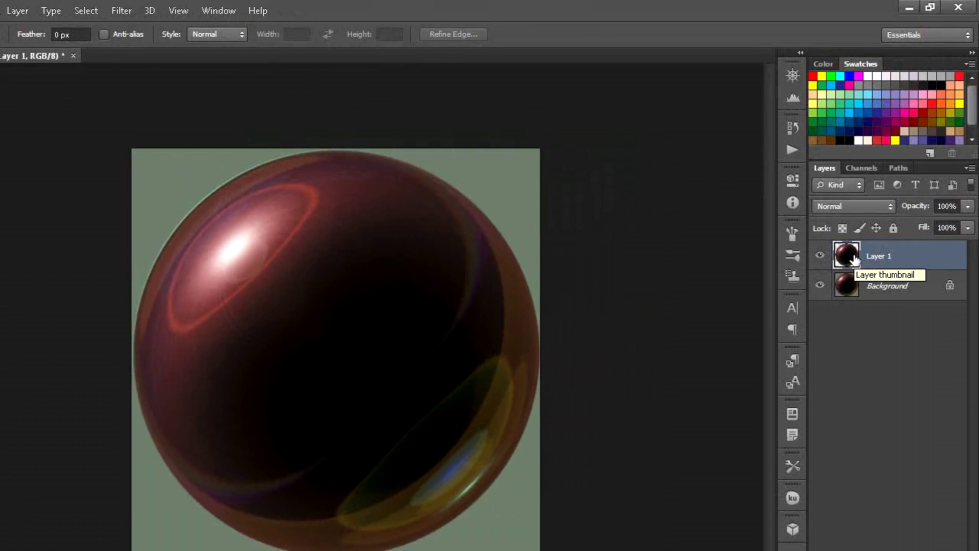
pyautogui.keyDown('ctrl'); pyautogui.click(853, 259); pyautogui.keyUp('ctrl')
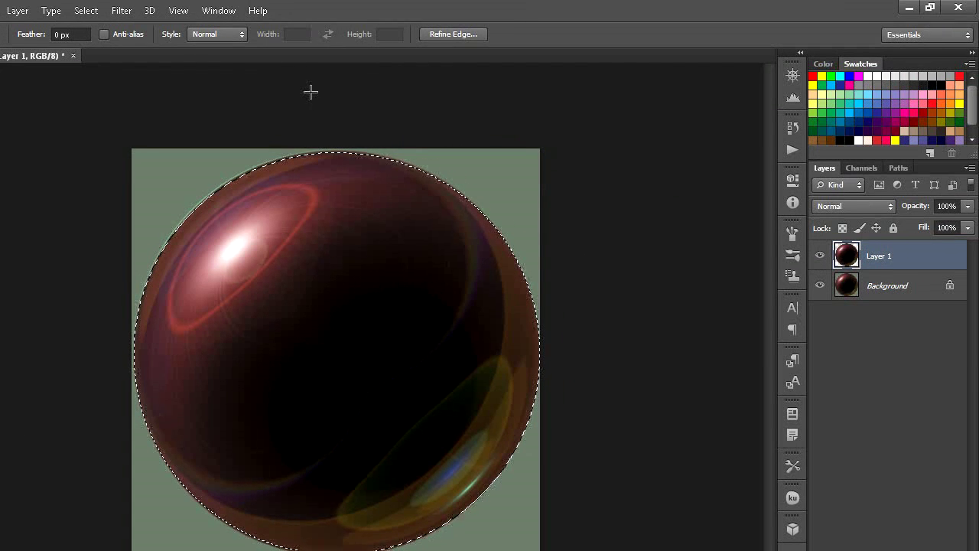
# Save the selection as a channel named 'globe' and verify it in Channels.
pyautogui.click(193, 12)
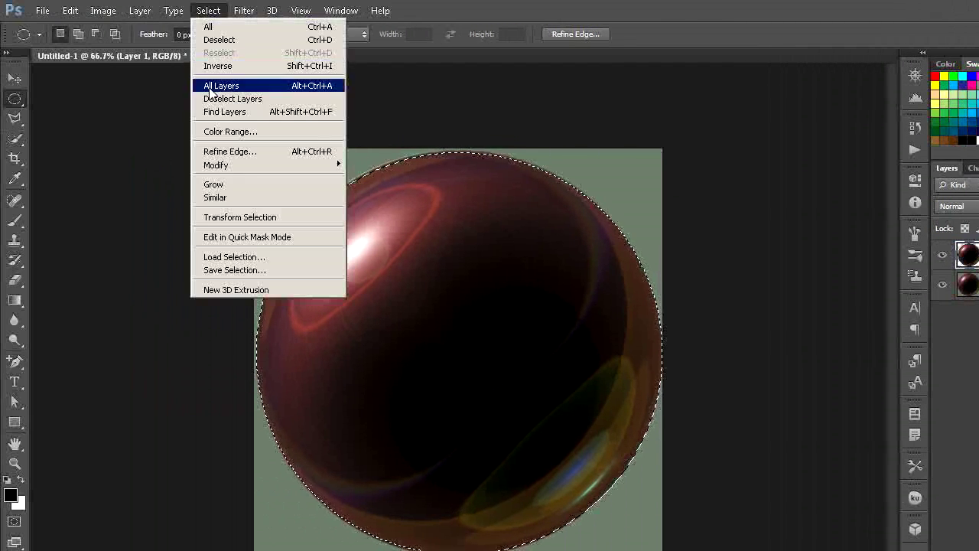
pyautogui.click(239, 270)
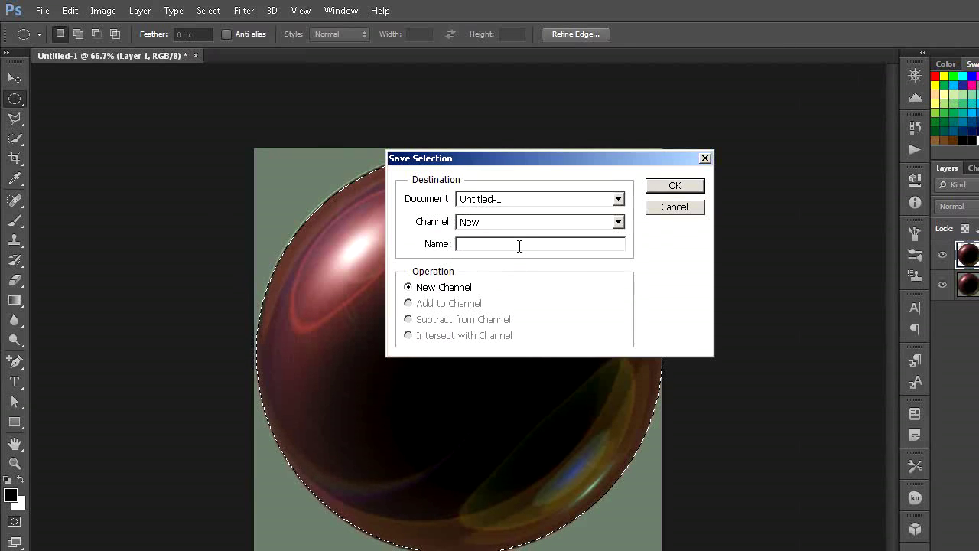
pyautogui.write('globe')
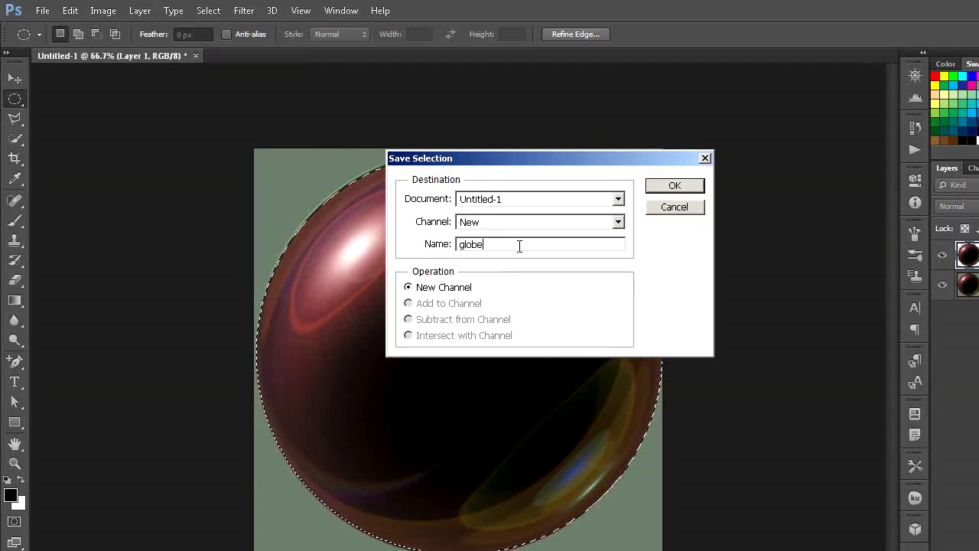
pyautogui.click(672, 187)
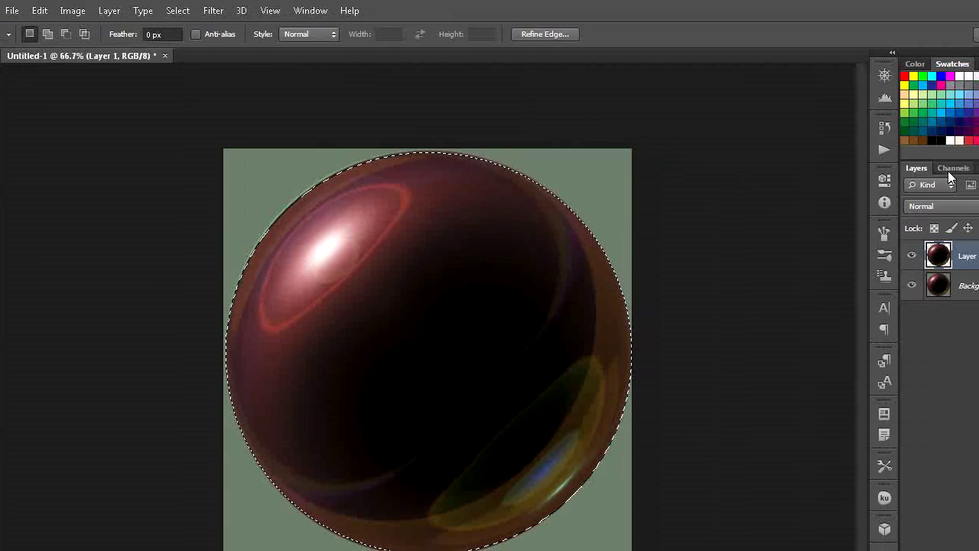
pyautogui.click(862, 168)
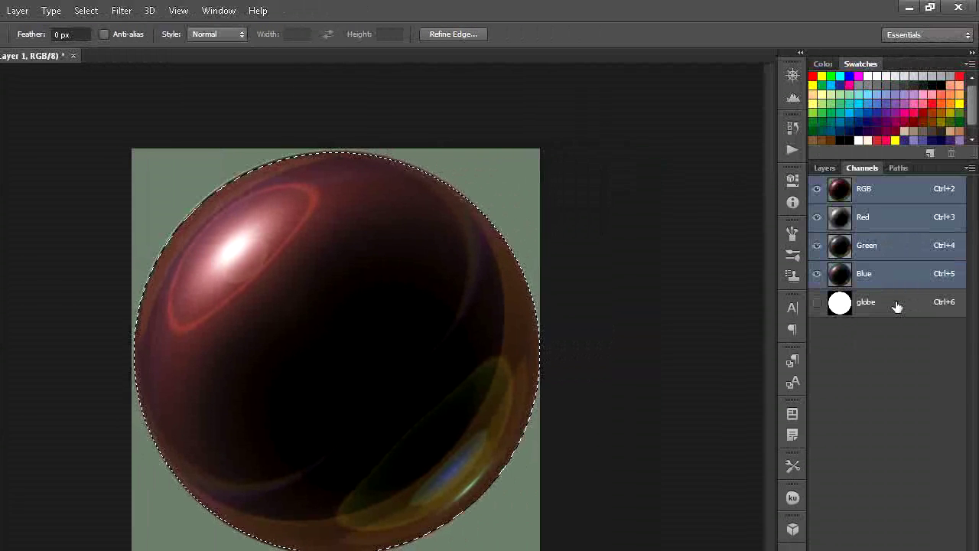
pyautogui.click(827, 175)
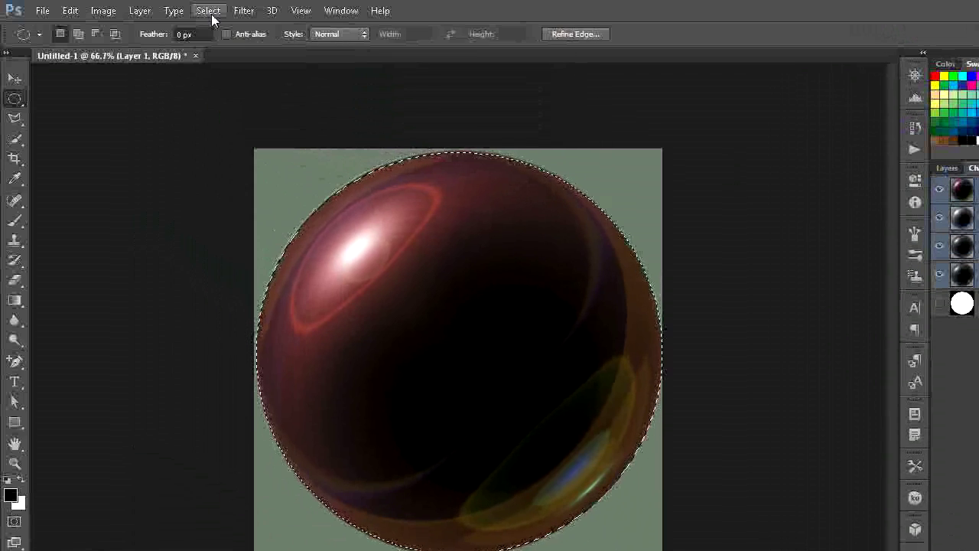
pyautogui.click(208, 11)
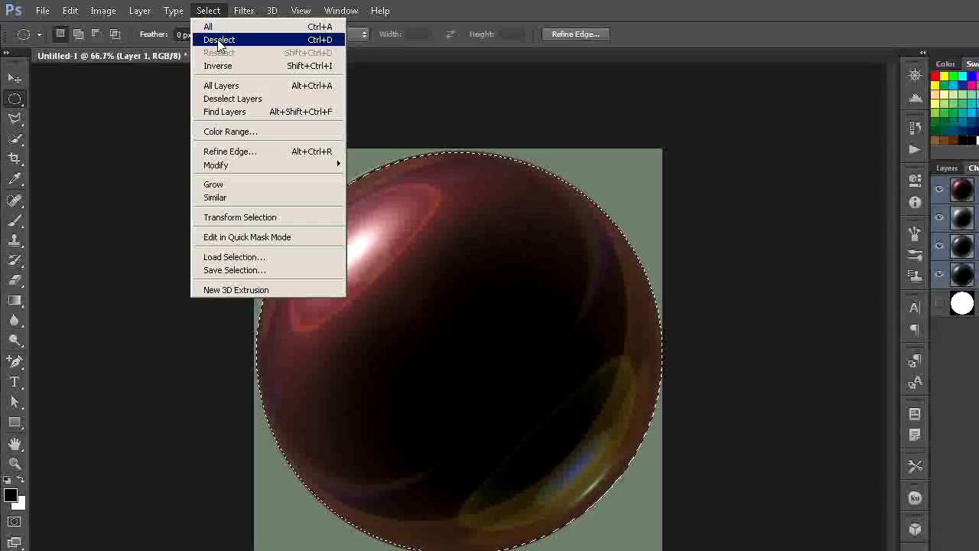
# Deselect, then add Layer 2 above Background and fill it with solid black.
pyautogui.click(218, 37)
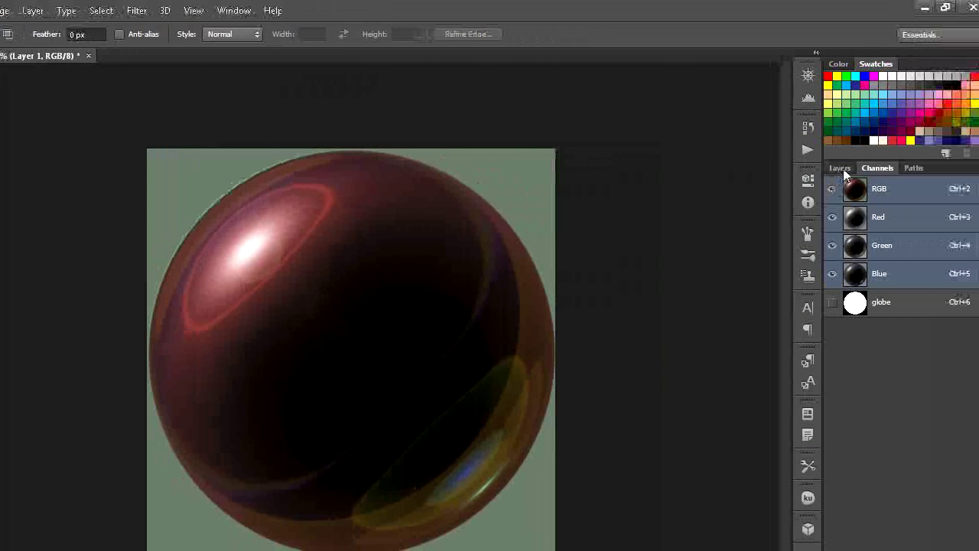
pyautogui.click(826, 169)
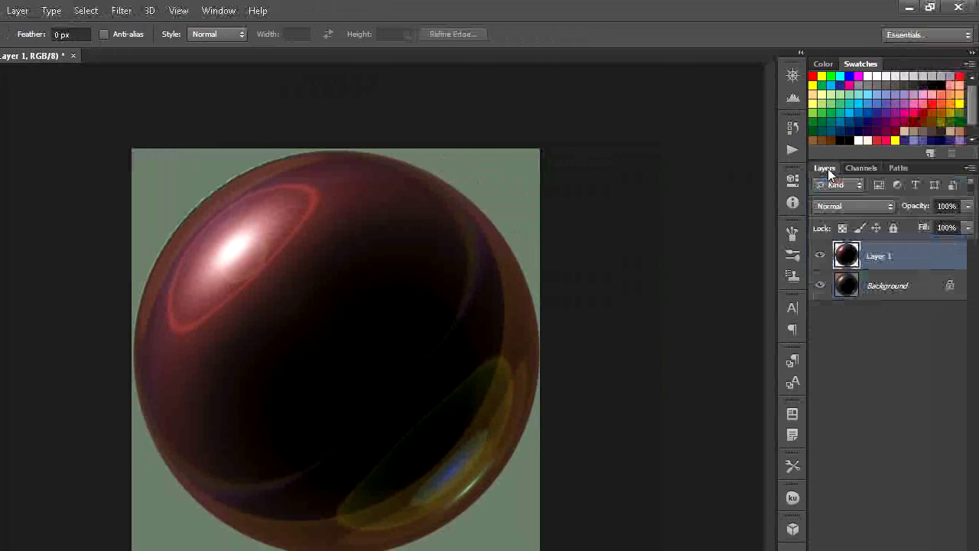
pyautogui.click(903, 294)
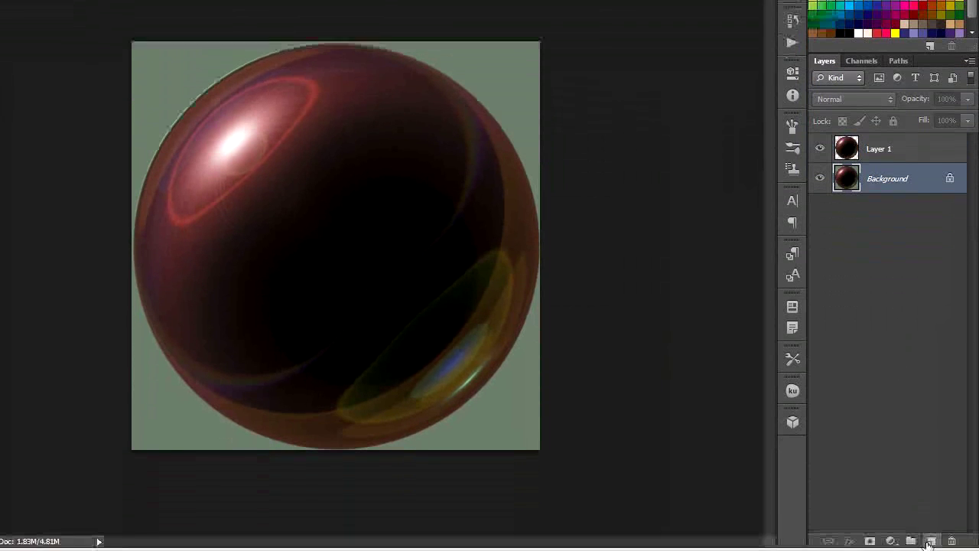
pyautogui.click(930, 509)
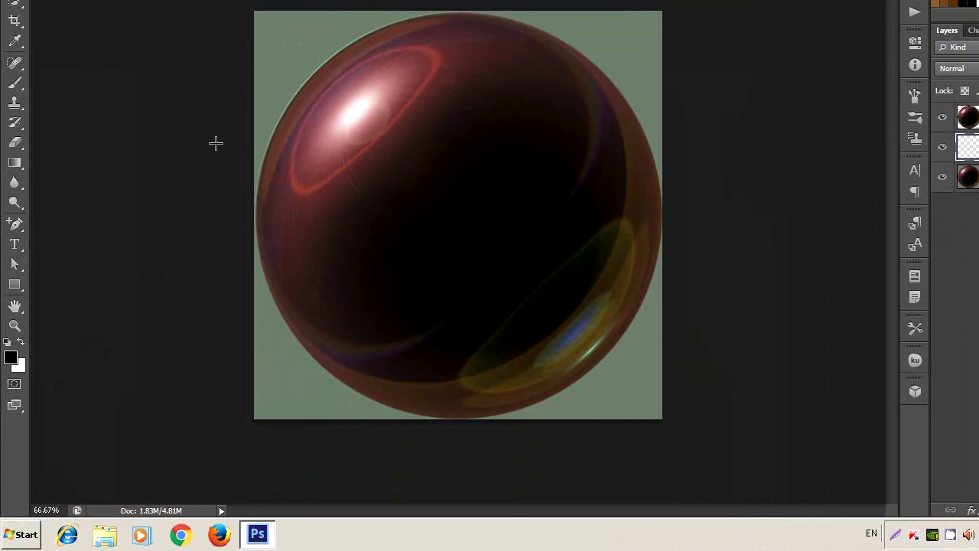
pyautogui.hotkey('alt', 'BackSpace')
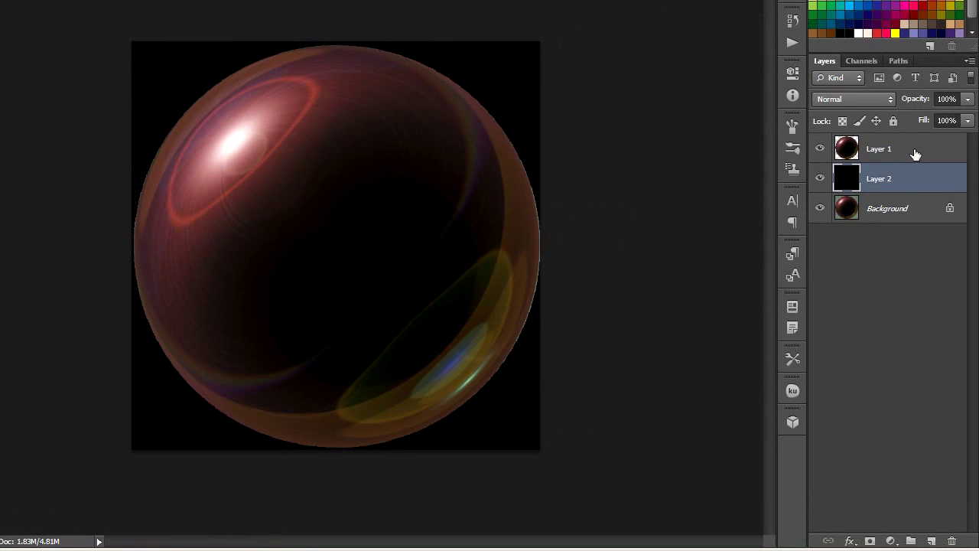
pyautogui.click(916, 153)
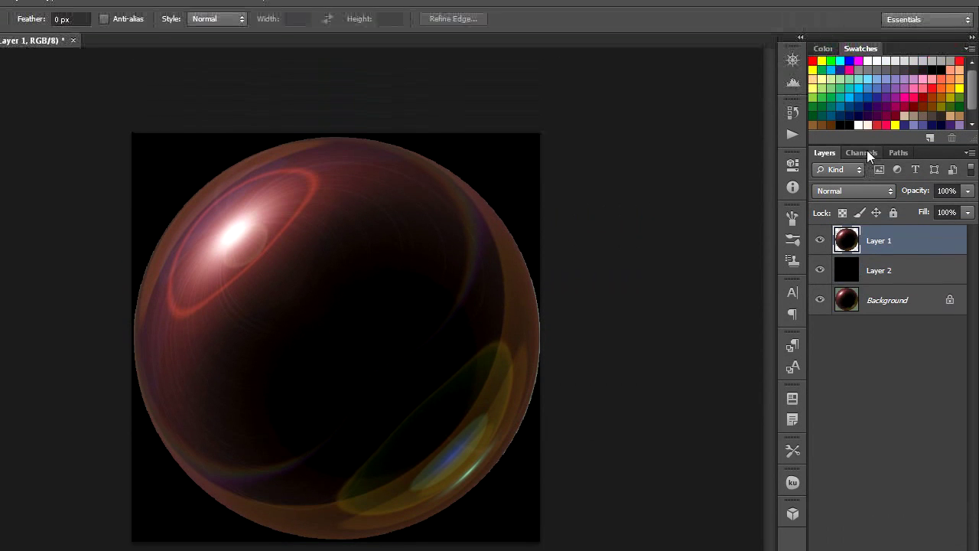
pyautogui.click(867, 150)
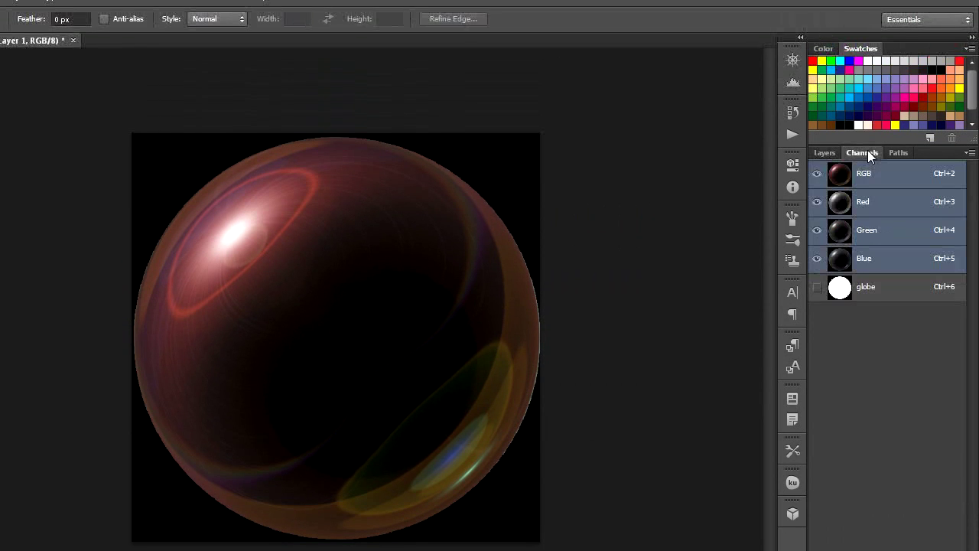
# Load the sphere selection and add a new empty Layer 3.
pyautogui.click(883, 510)
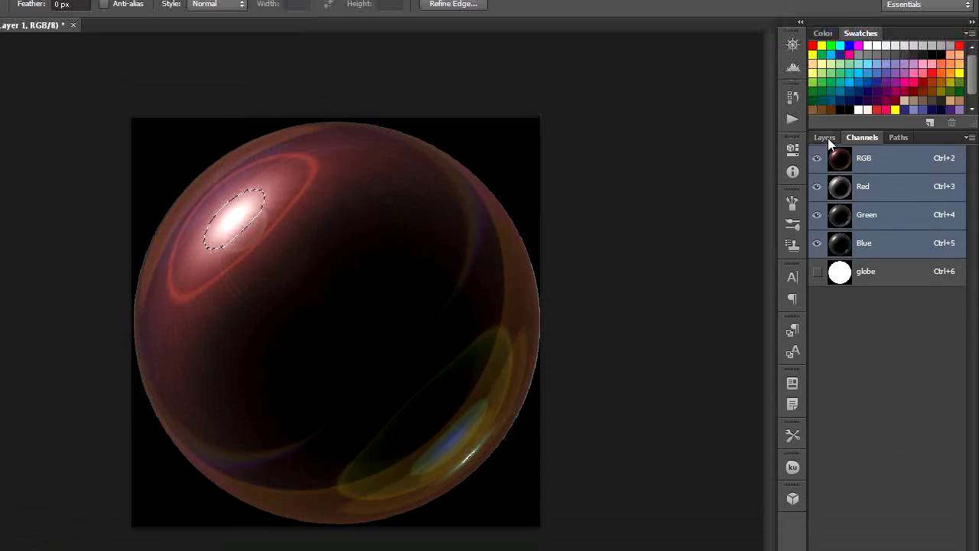
pyautogui.click(828, 137)
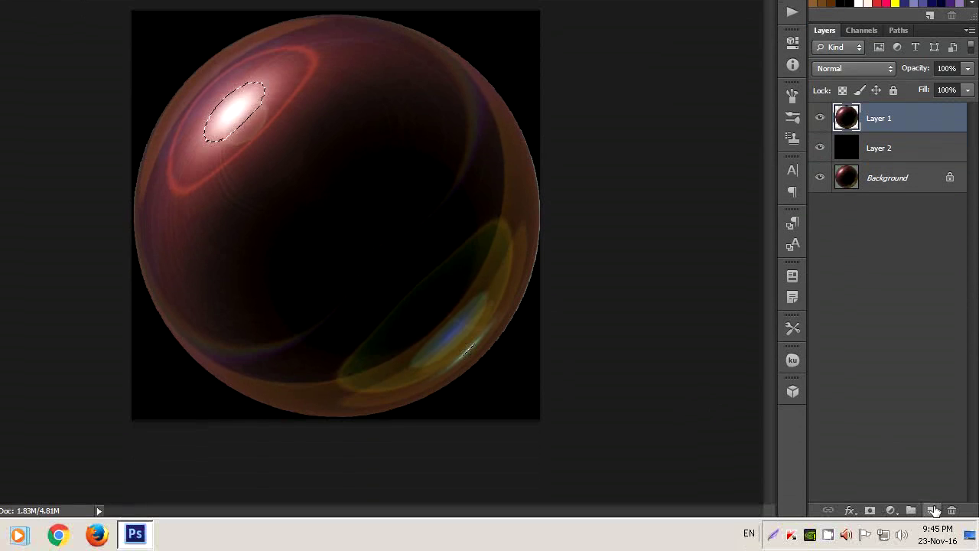
pyautogui.click(932, 509)
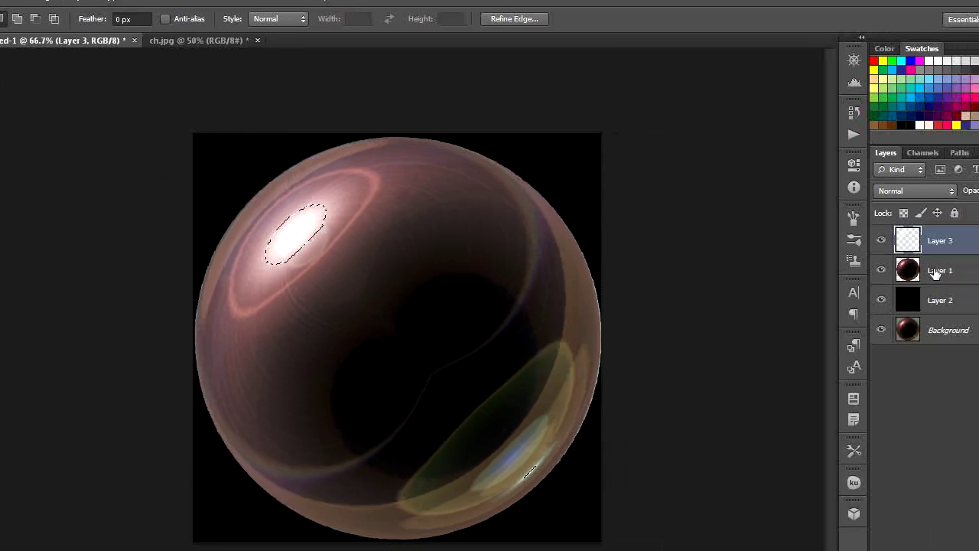
# Delete Layer 1 and the Background layer together.
pyautogui.click(935, 273)
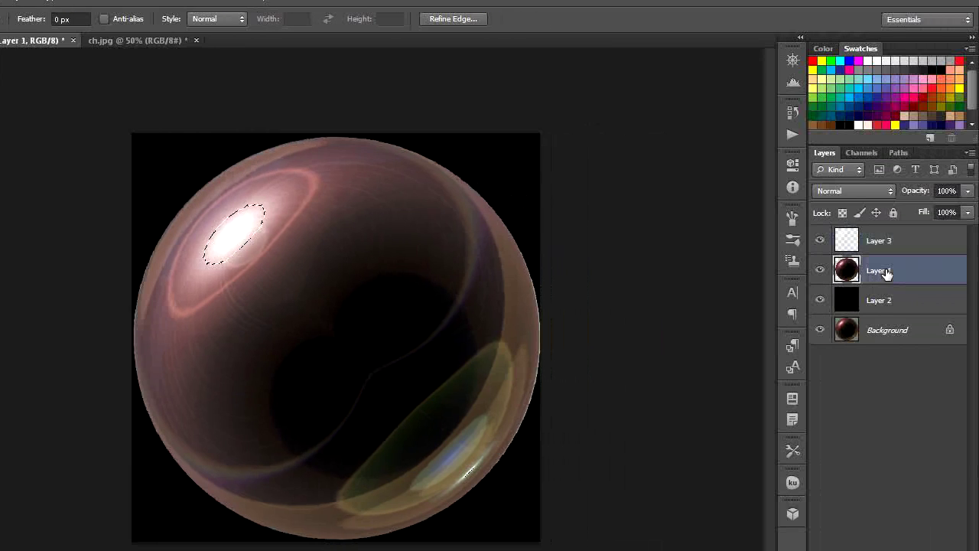
pyautogui.keyDown('ctrl'); pyautogui.click(908, 343); pyautogui.keyUp('ctrl')
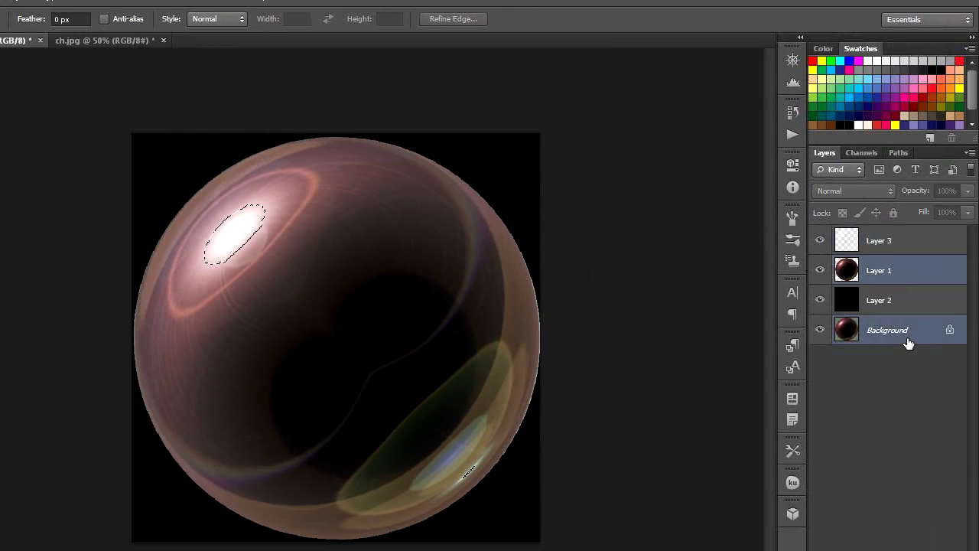
pyautogui.press('Delete')
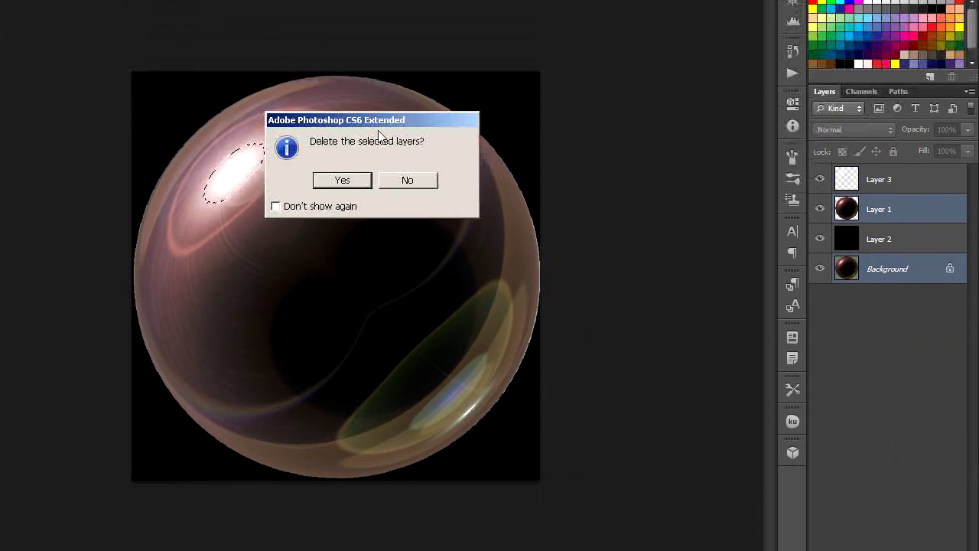
pyautogui.click(344, 180)
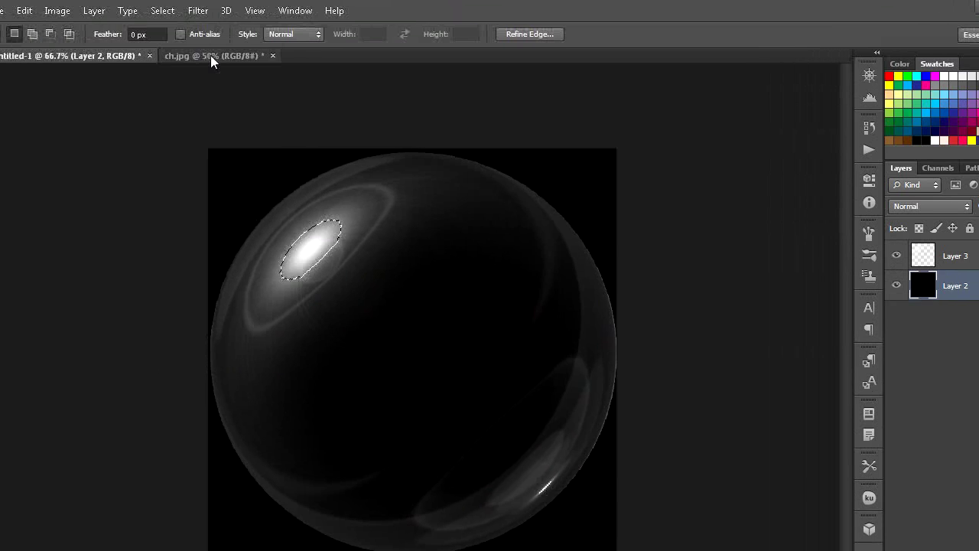
# Copy all of ch.jpg and paste it into Untitled-1 as a new layer.
pyautogui.click(166, 55)
pyautogui.click(208, 11)
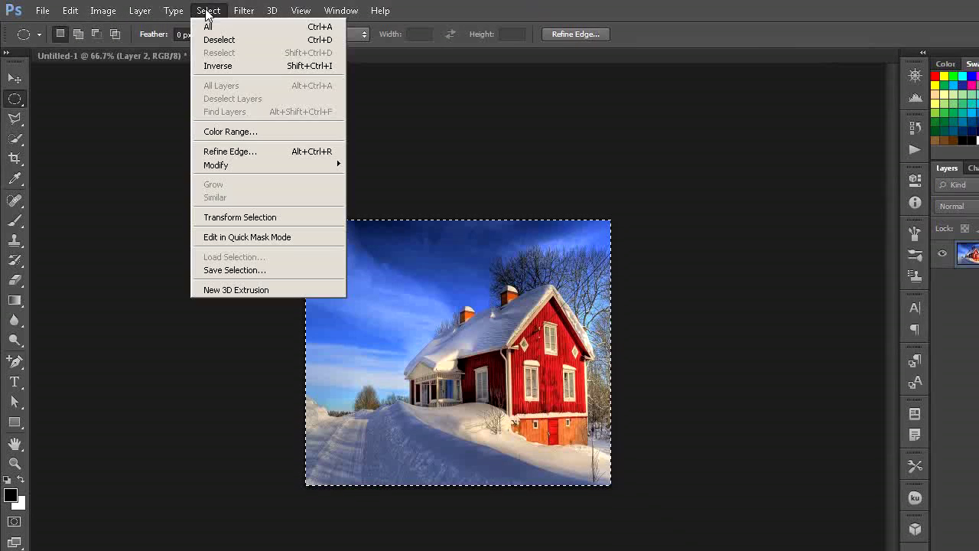
pyautogui.click(205, 27)
pyautogui.click(67, 11)
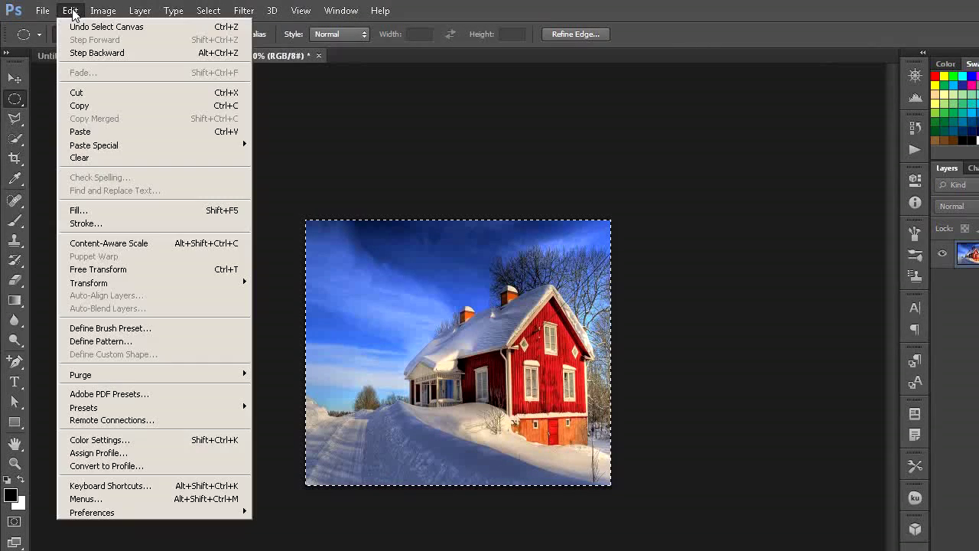
pyautogui.click(84, 110)
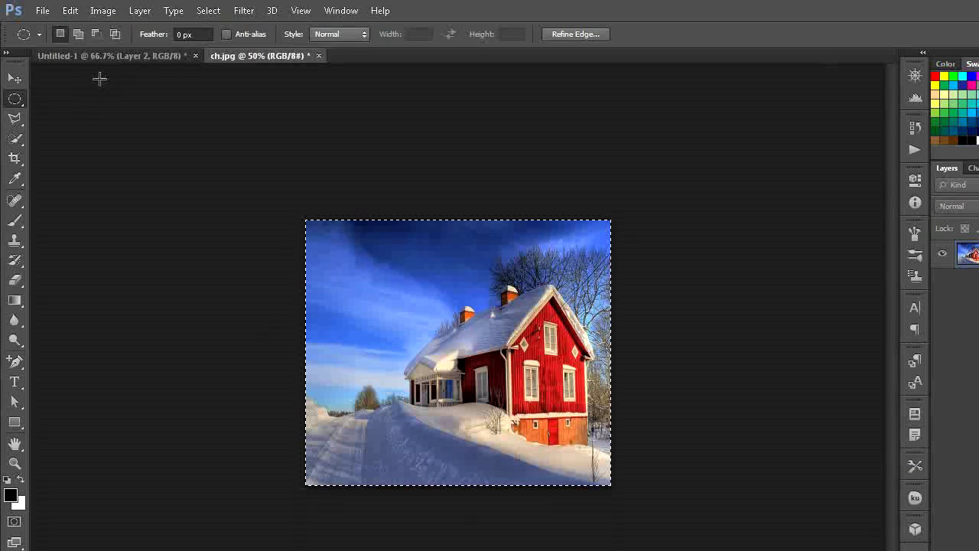
pyautogui.click(114, 59)
pyautogui.click(71, 11)
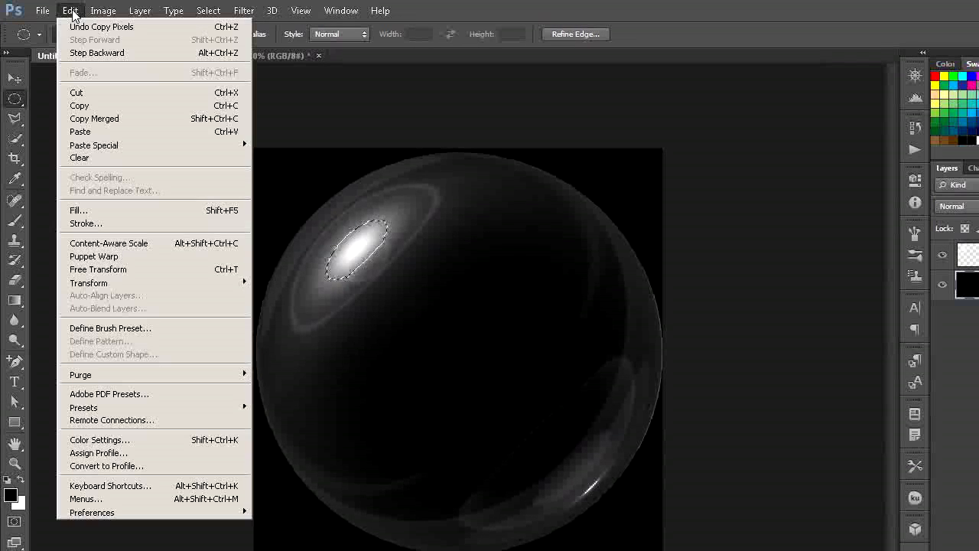
pyautogui.click(89, 133)
# Stretch the house photo on Layer 4 vertically to 116.52% height and apply the transform.
pyautogui.click(15, 78)
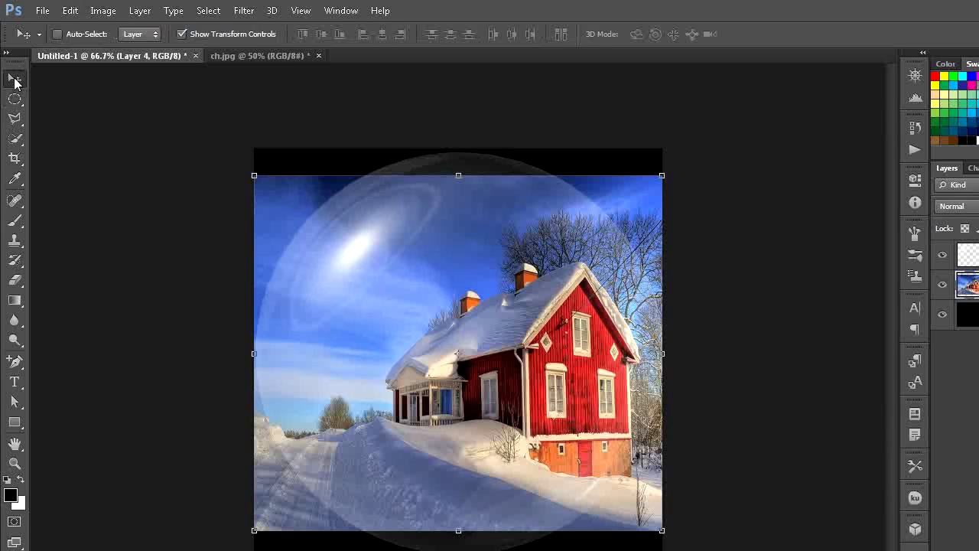
pyautogui.moveTo(664, 177); pyautogui.dragTo(663, 148)
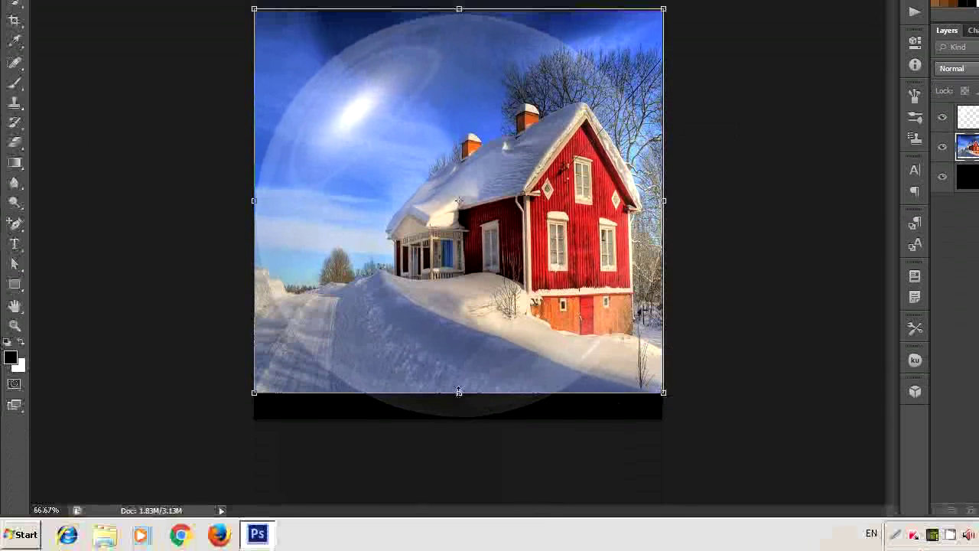
pyautogui.moveTo(458, 388); pyautogui.dragTo(459, 421)
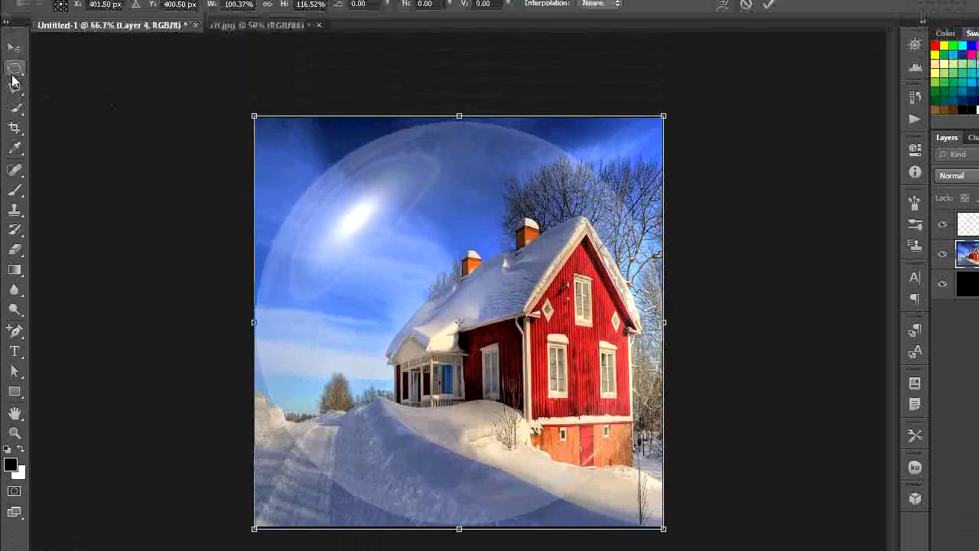
pyautogui.press('m')
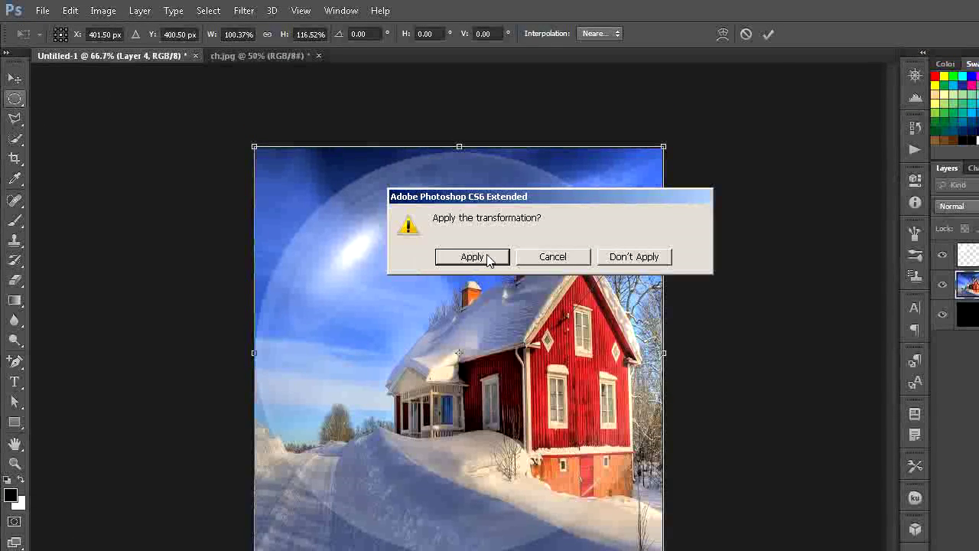
pyautogui.click(472, 257)
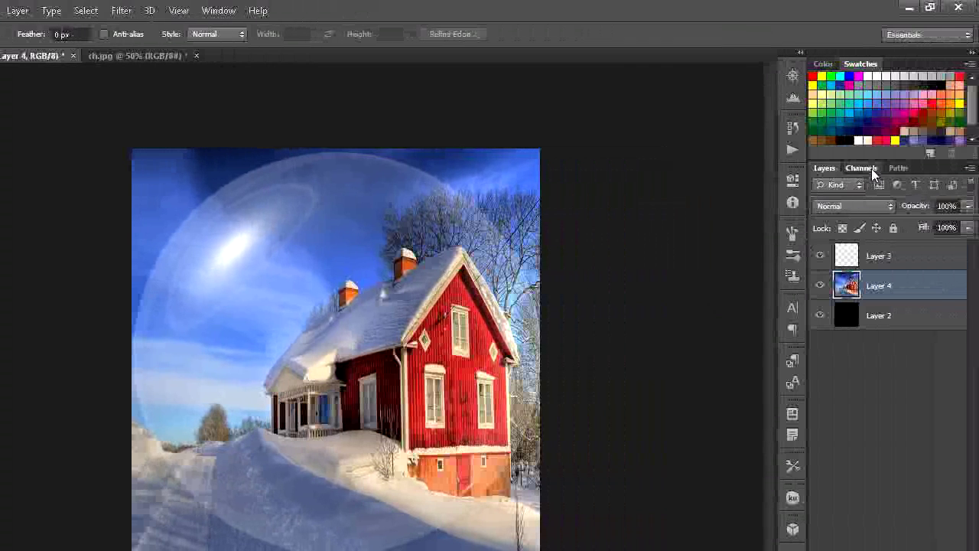
# Load the globe channel as a selection and add it as a mask on the house layer.
pyautogui.click(862, 168)
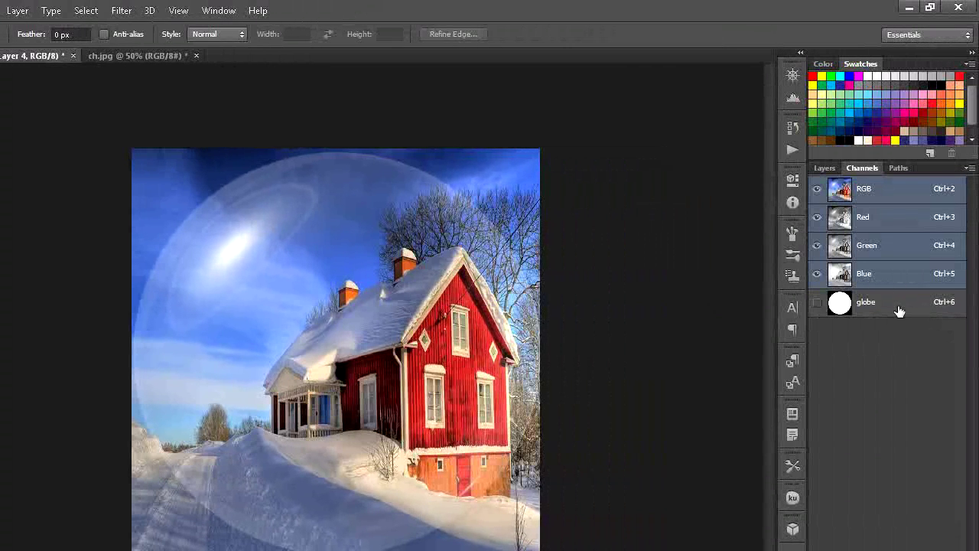
pyautogui.click(899, 311)
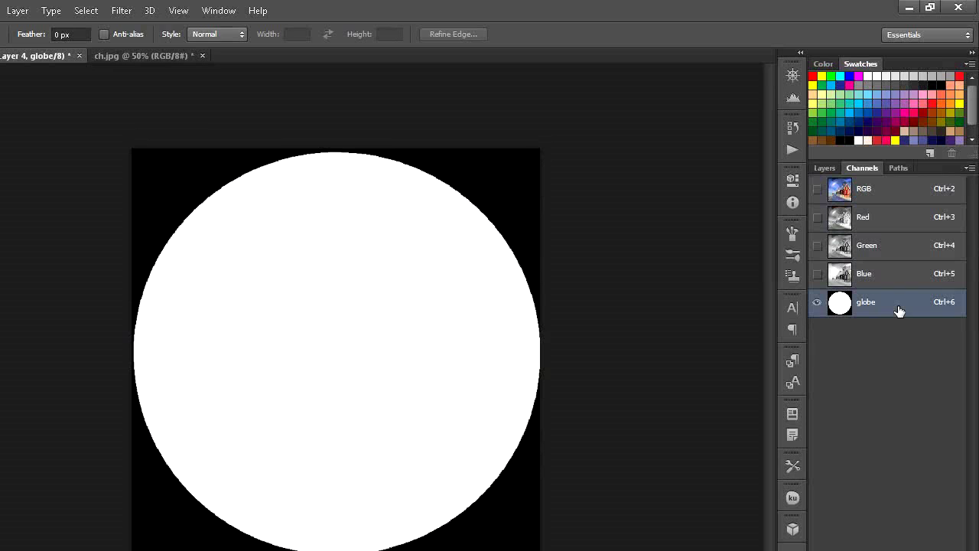
pyautogui.keyDown('ctrl'); pyautogui.doubleClick(839, 306); pyautogui.keyUp('ctrl')
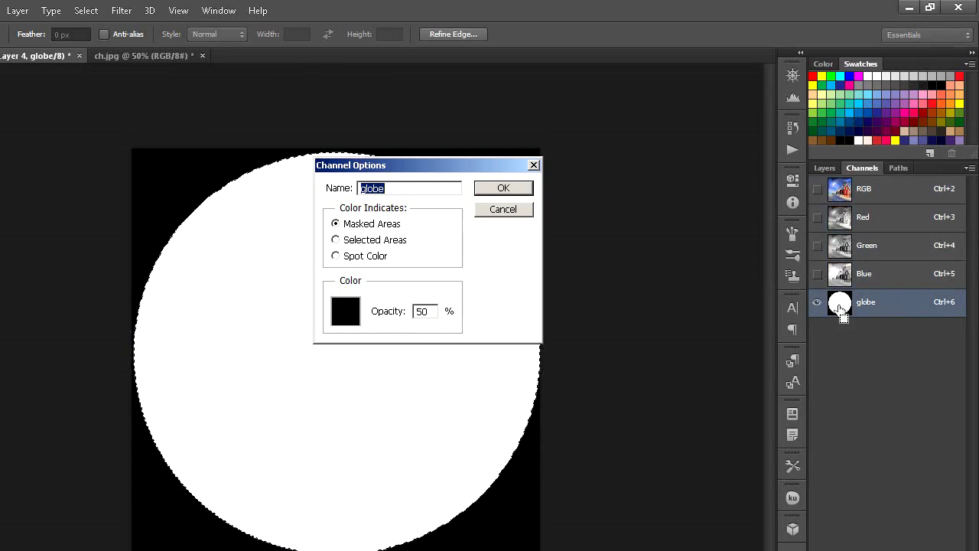
pyautogui.click(523, 190)
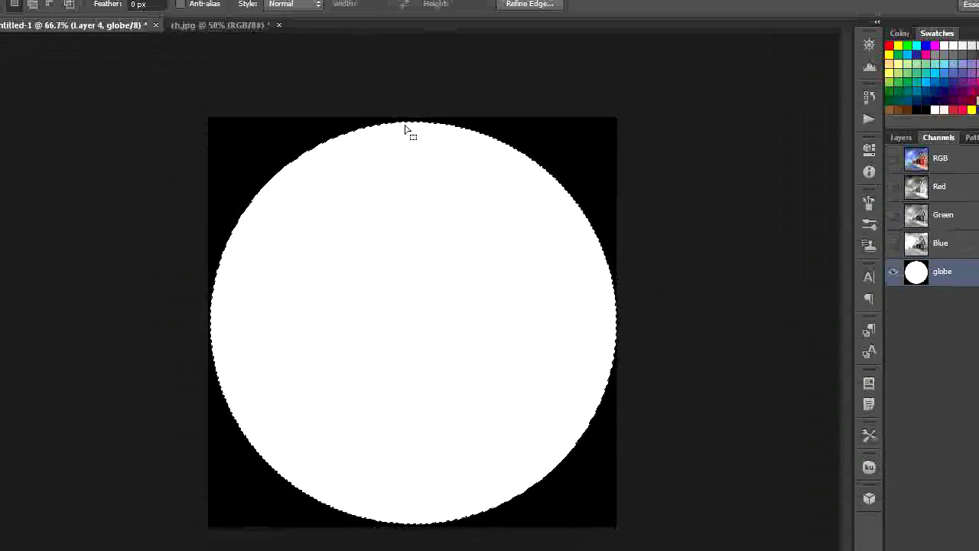
pyautogui.click(839, 122)
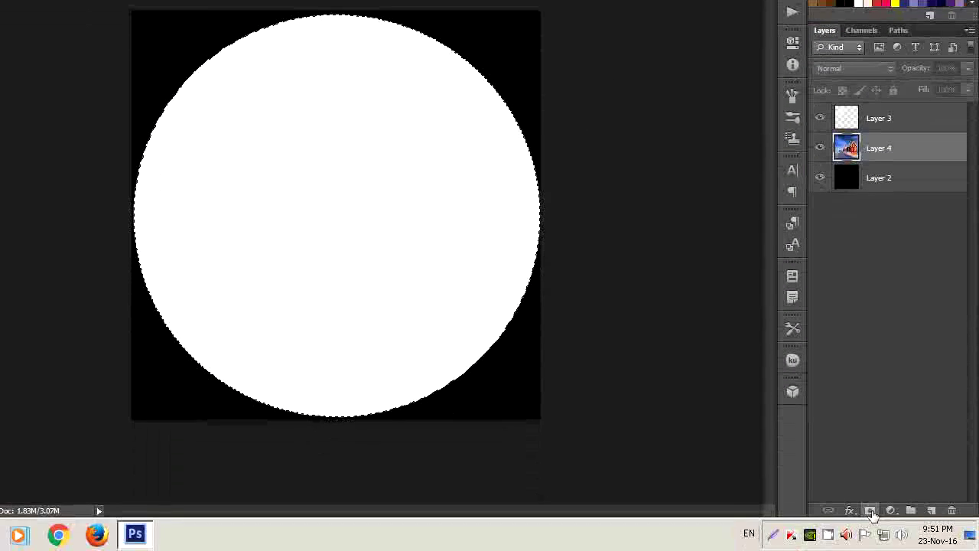
pyautogui.click(870, 511)
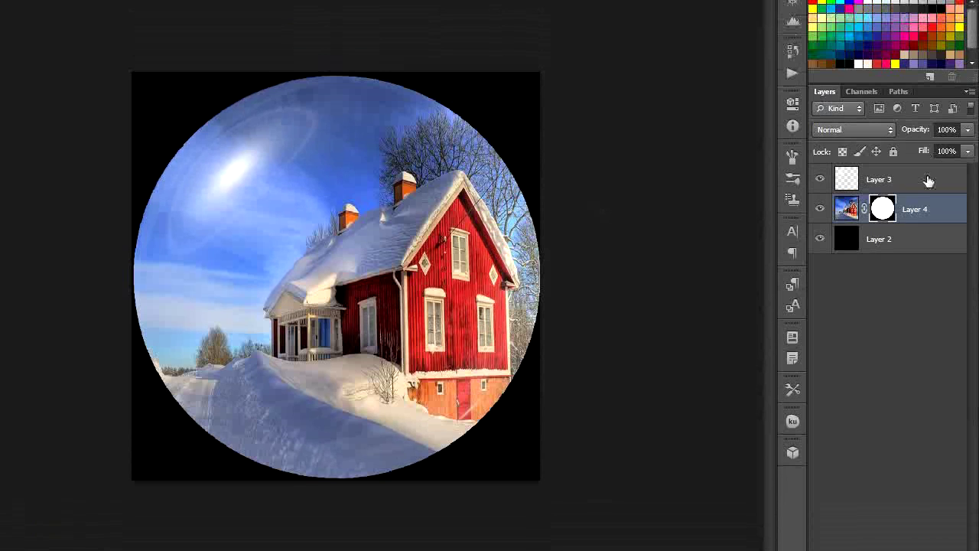
# Duplicate glass highlight Layer 3 and merge both copies into one brighter highlight layer.
pyautogui.click(928, 180)
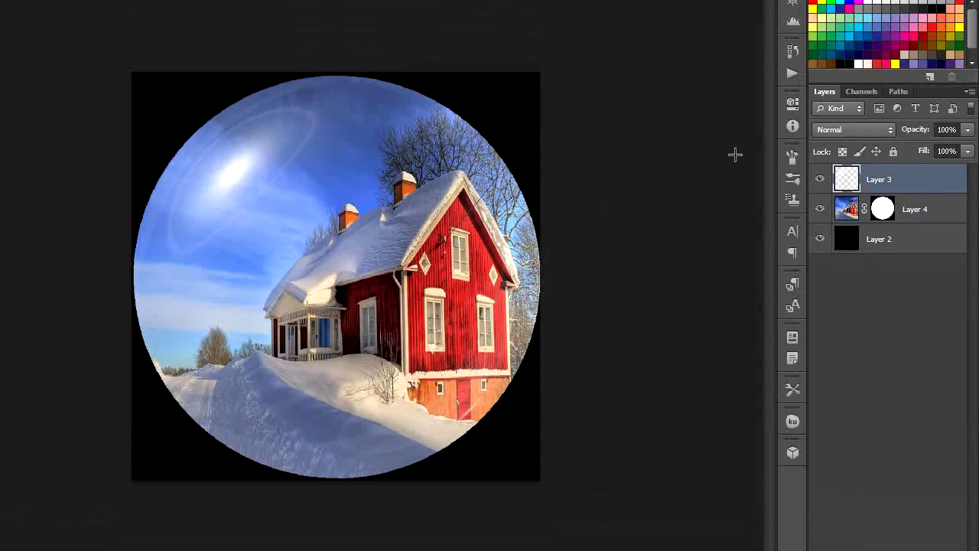
pyautogui.hotkey('ctrl', 'j')
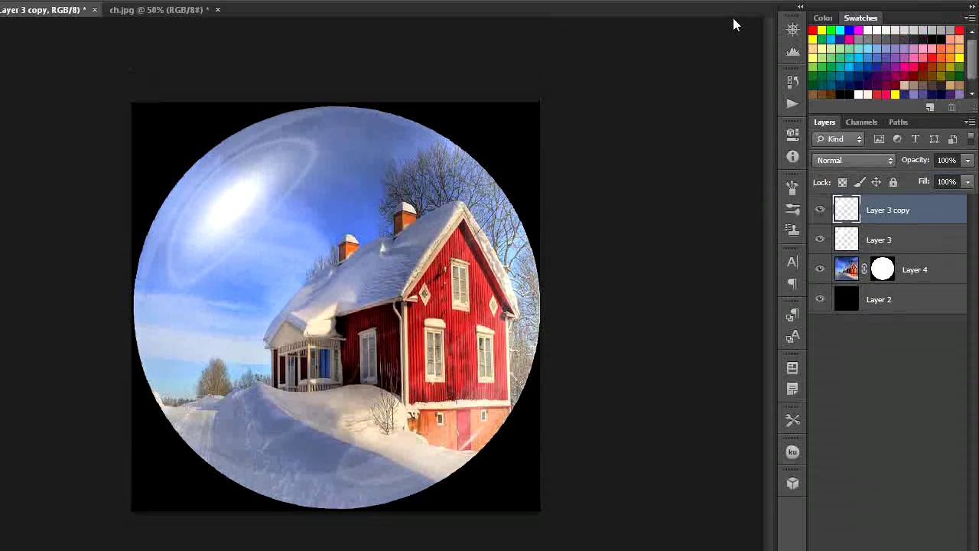
pyautogui.keyDown('shift'); pyautogui.click(926, 245); pyautogui.keyUp('shift')
pyautogui.rightClick(926, 245)
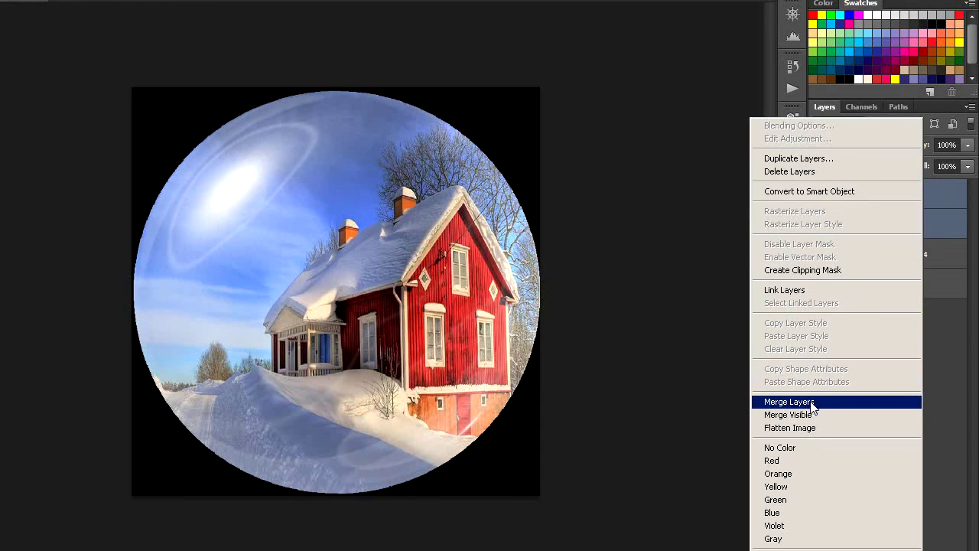
pyautogui.click(812, 402)
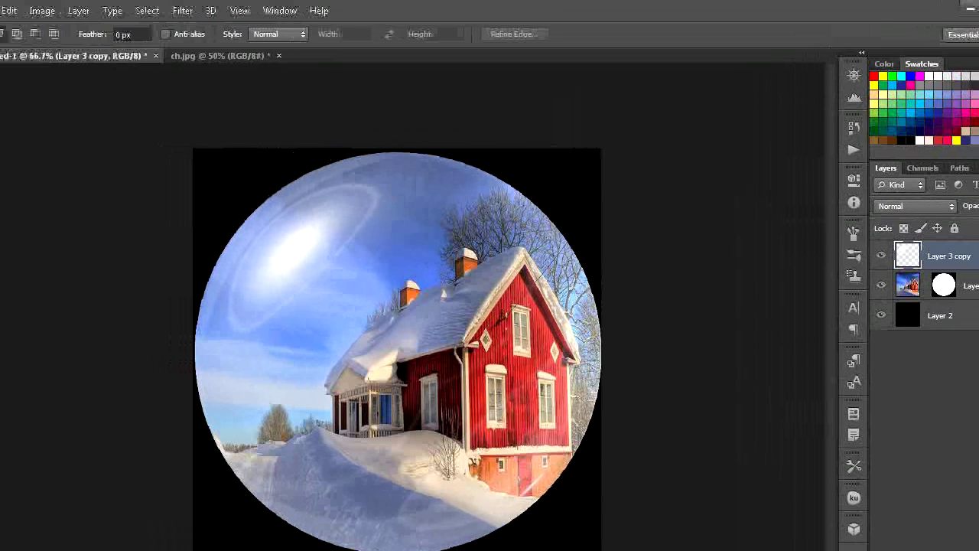
# Scale the merged highlight down slightly to 99.62% so it fits the globe.
pyautogui.press('v')
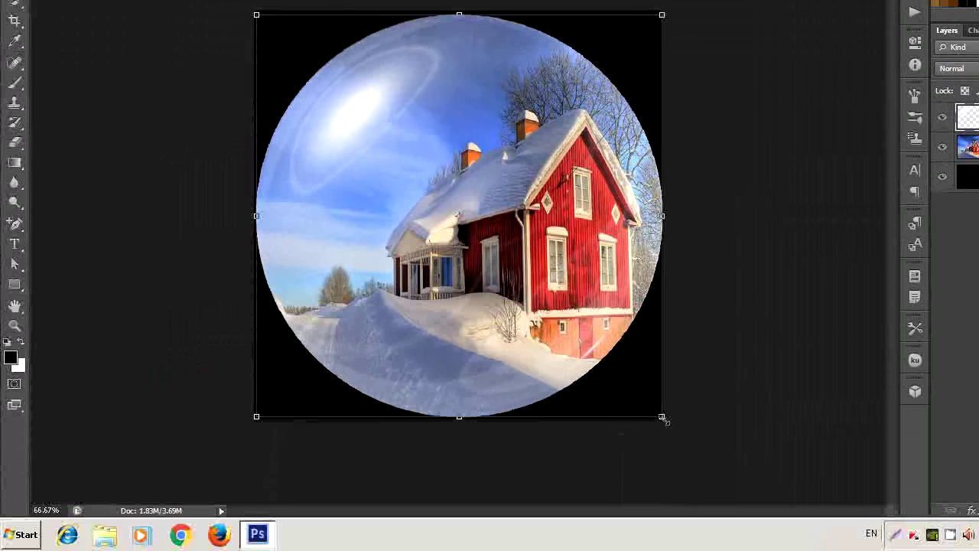
pyautogui.moveTo(662, 418)
pyautogui.mouseDown()
pyautogui.moveTo(649, 410)
pyautogui.moveTo(661, 417)
pyautogui.mouseUp()
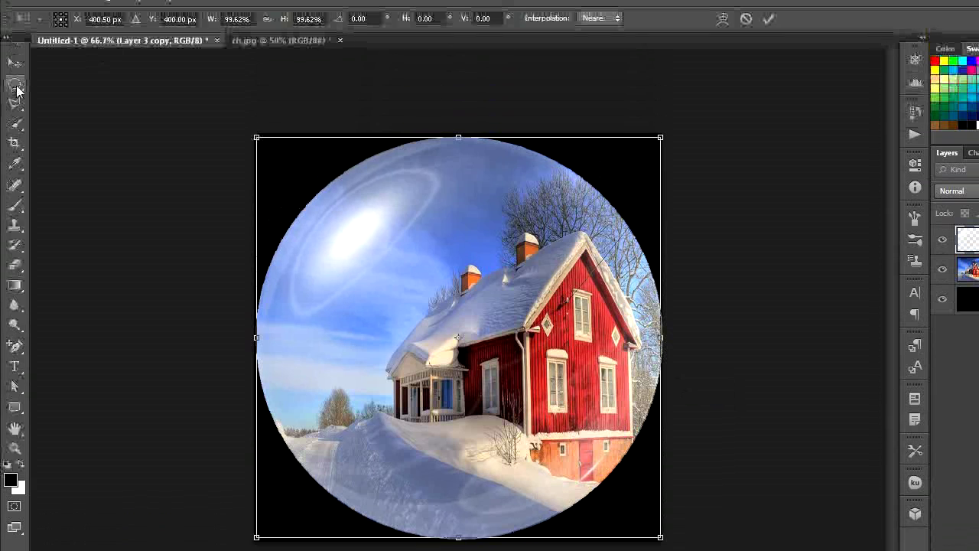
pyautogui.click(16, 85)
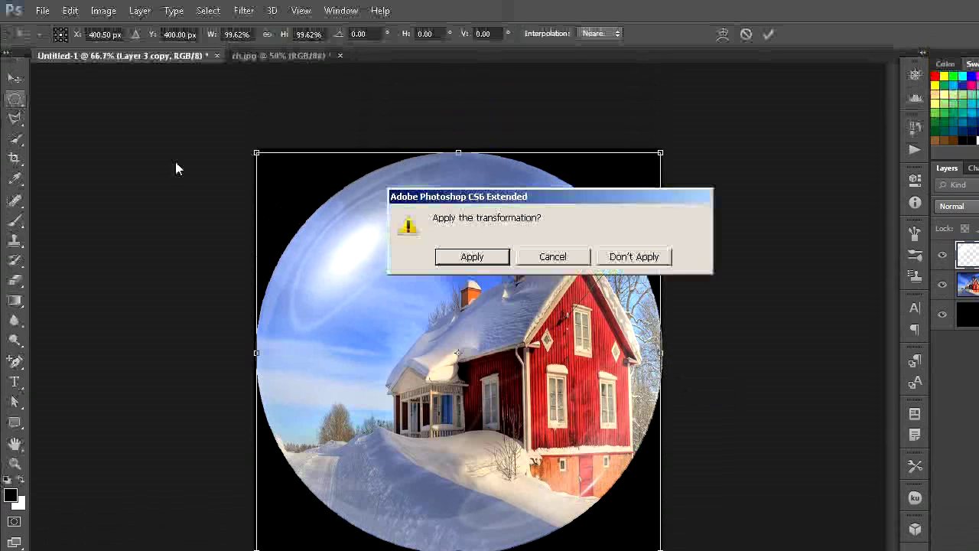
pyautogui.click(470, 257)
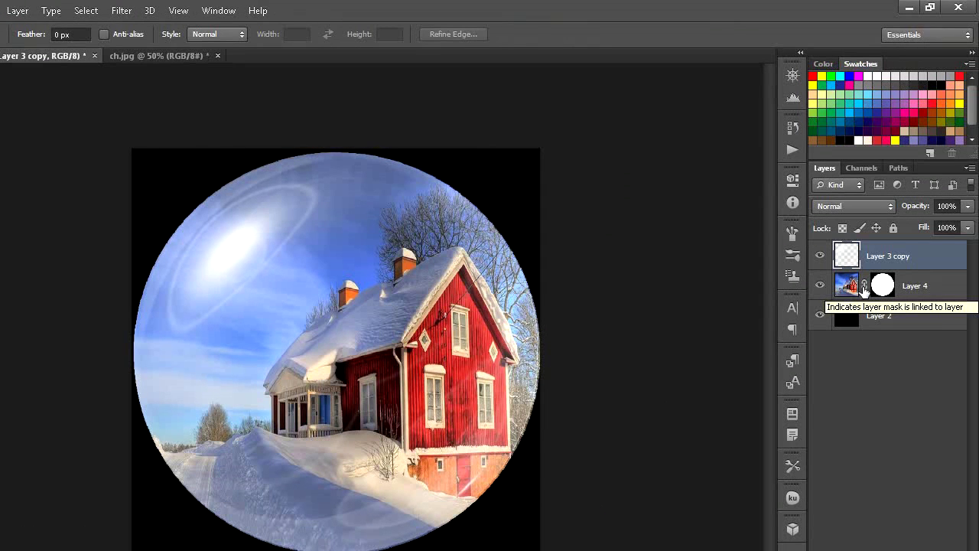
pyautogui.click(920, 323)
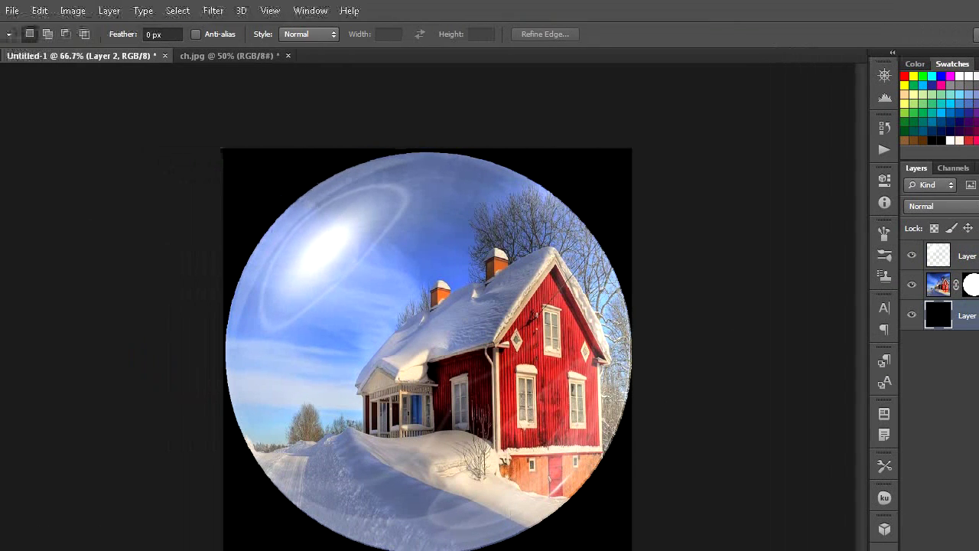
# Crop beyond the image on all sides to enlarge the canvas, then fill Layer 2 black.
pyautogui.click(14, 158)
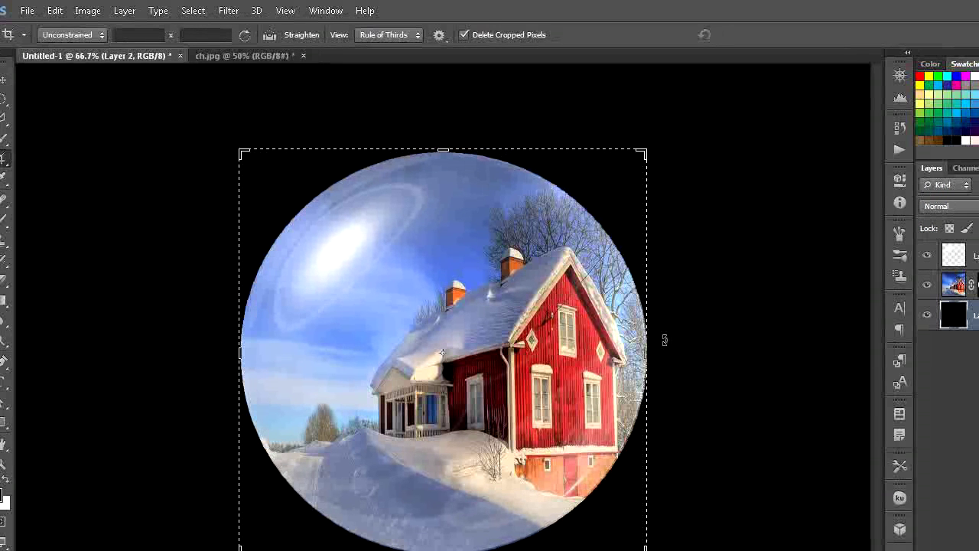
pyautogui.moveTo(647, 349); pyautogui.dragTo(726, 345)
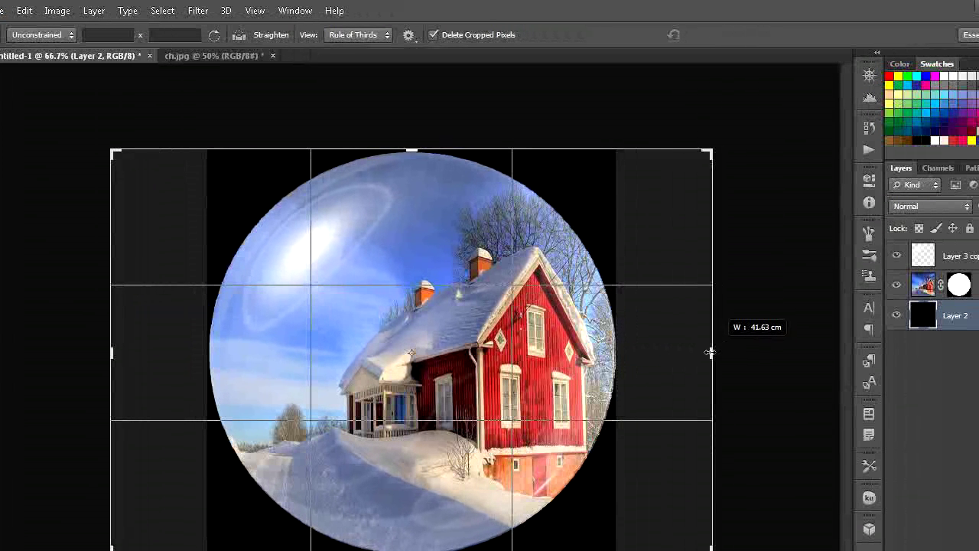
pyautogui.moveTo(709, 352); pyautogui.dragTo(708, 351)
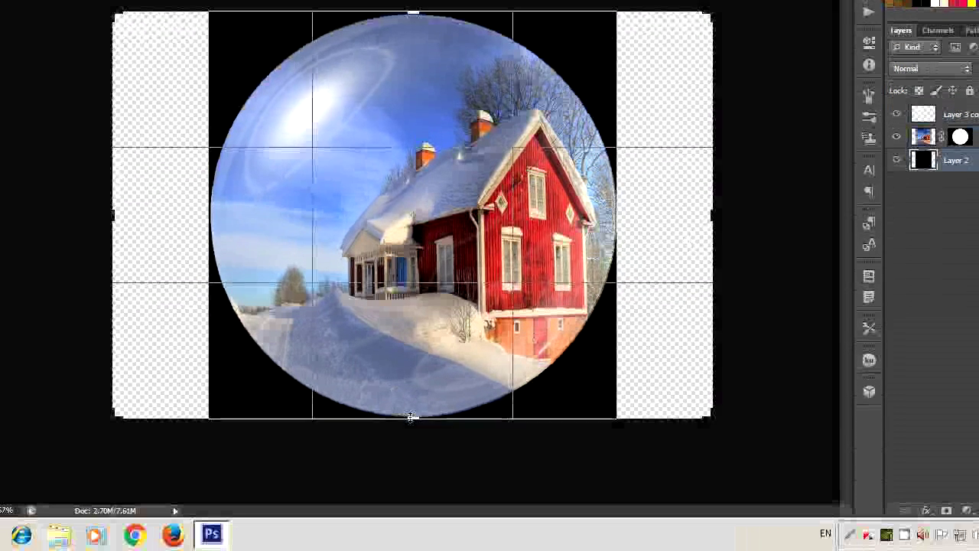
pyautogui.moveTo(411, 416); pyautogui.dragTo(413, 468)
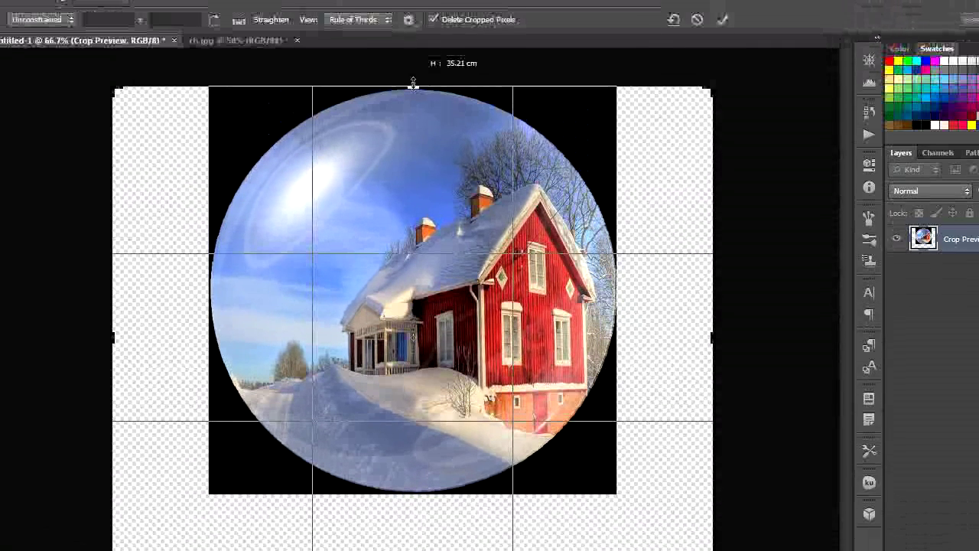
pyautogui.moveTo(413, 83); pyautogui.dragTo(413, 64)
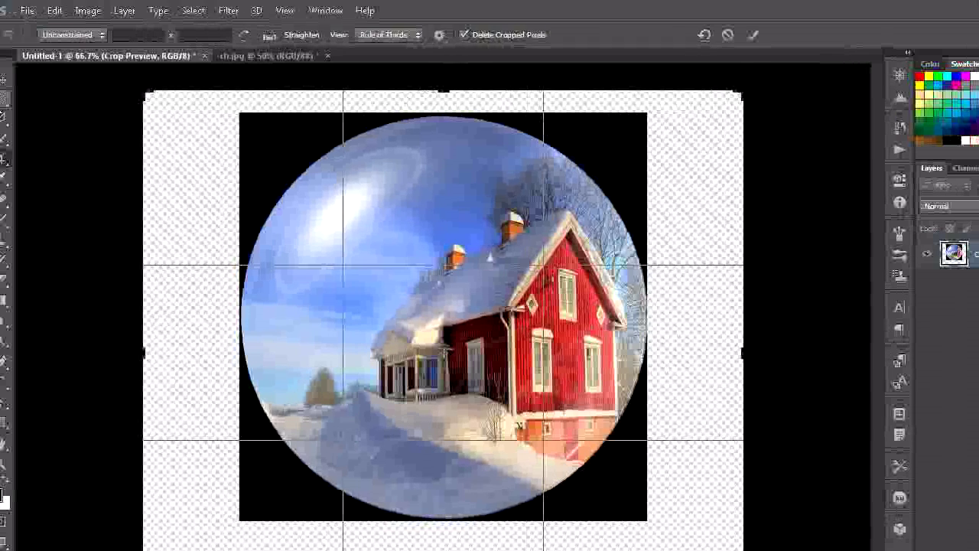
pyautogui.click(13, 109)
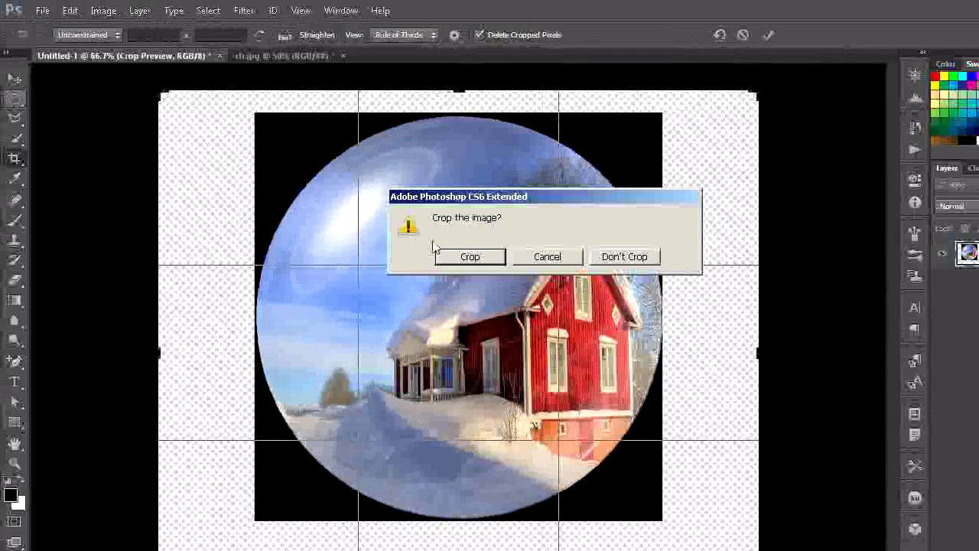
pyautogui.click(470, 257)
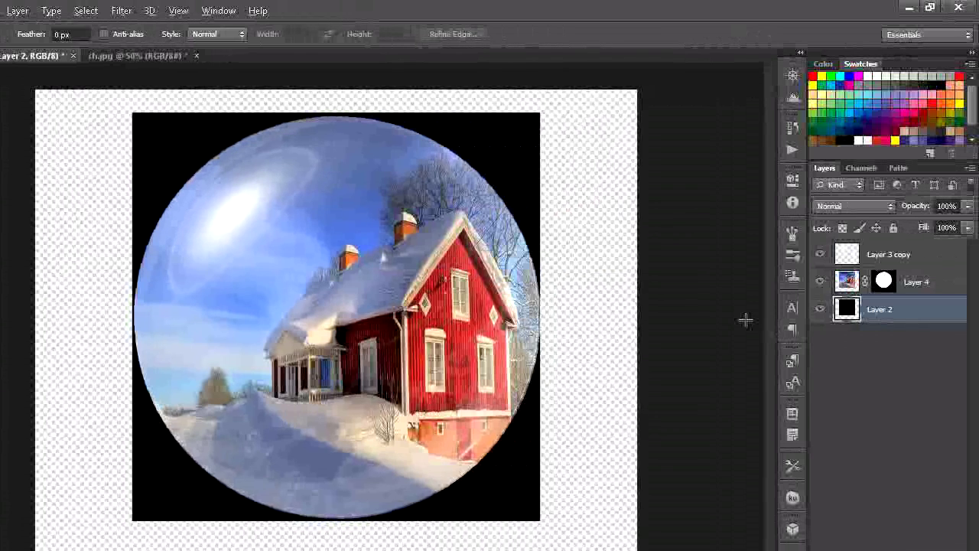
pyautogui.hotkey('alt', 'BackSpace')
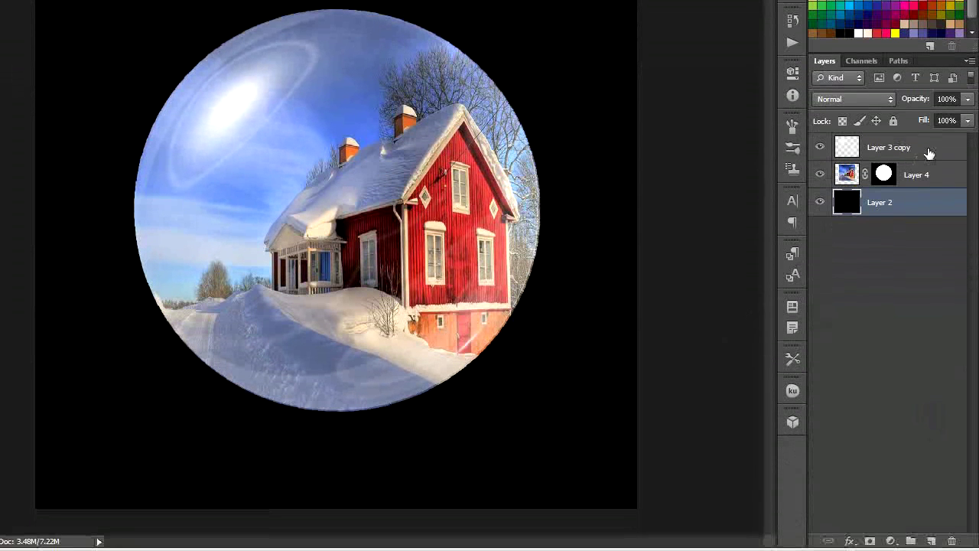
# On a new Layer 5, fill a rectangle below the globe with a tan-gold gradient, then duplicate it.
pyautogui.click(929, 153)
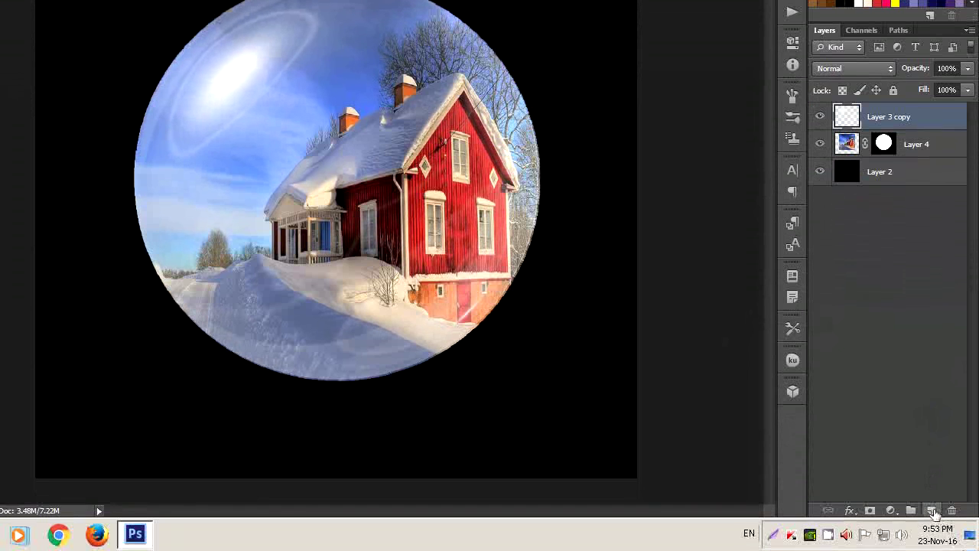
pyautogui.click(931, 510)
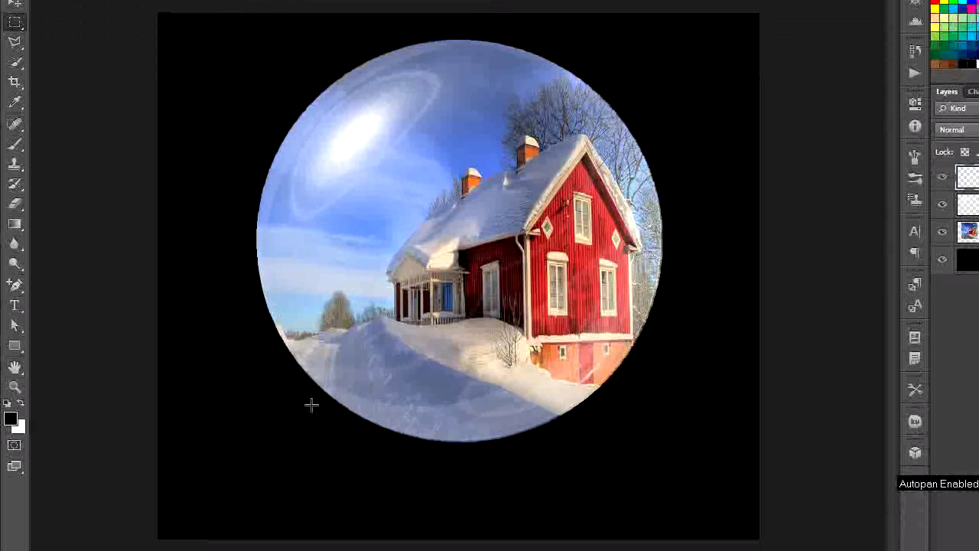
pyautogui.moveTo(310, 390); pyautogui.dragTo(616, 418)
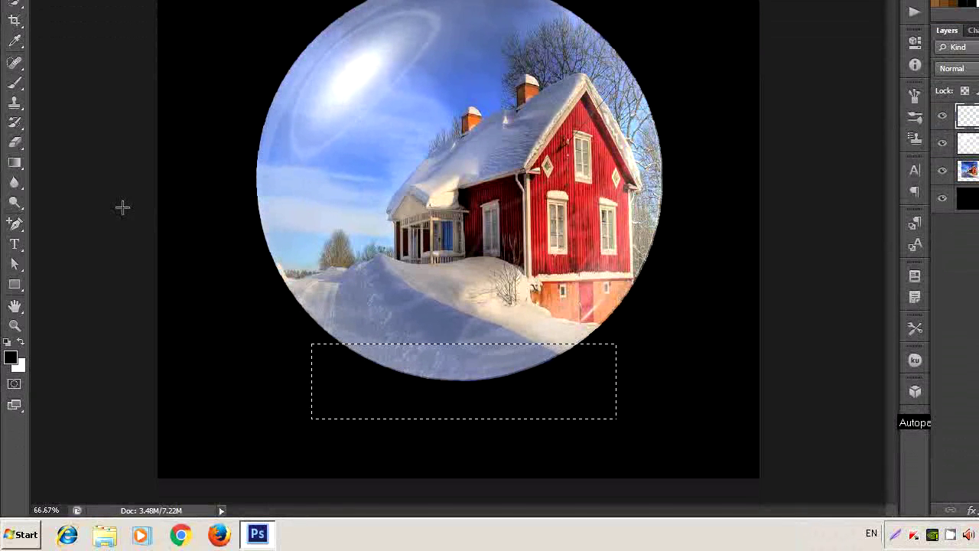
pyautogui.rightClick(14, 162)
pyautogui.click(61, 160)
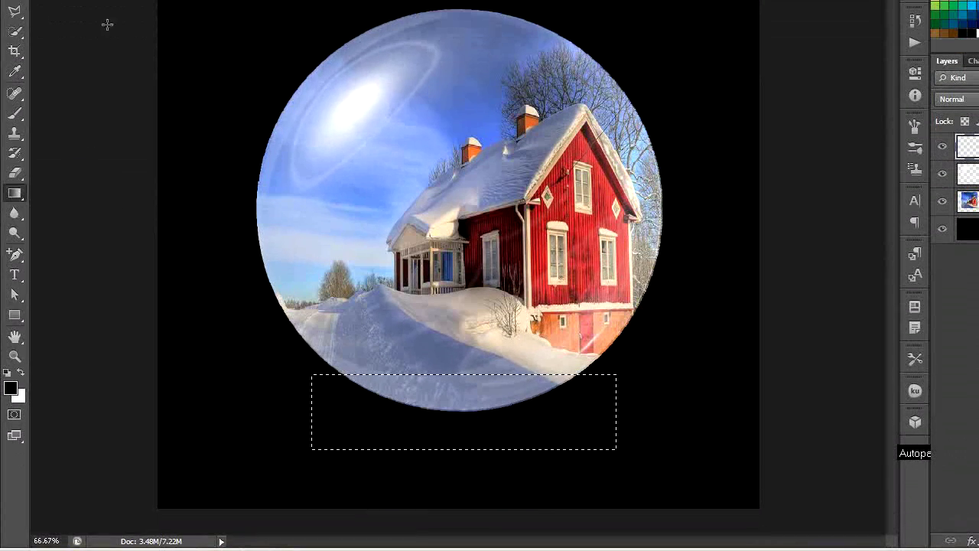
pyautogui.click(85, 35)
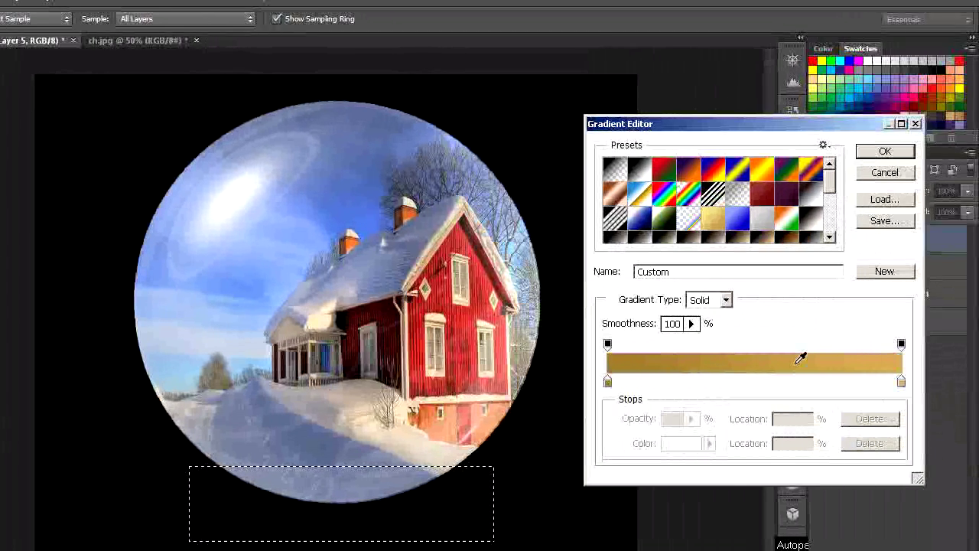
pyautogui.click(884, 151)
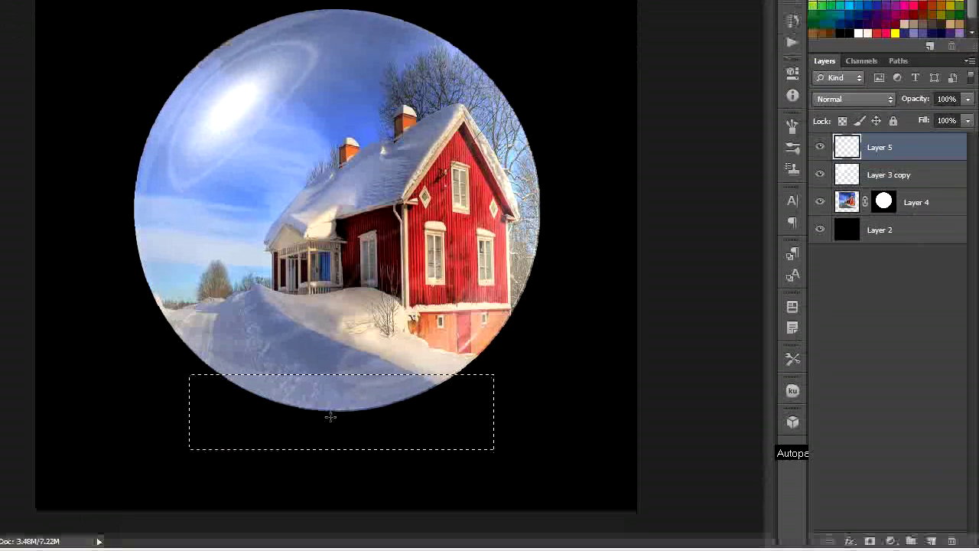
pyautogui.moveTo(330, 416); pyautogui.dragTo(520, 411)
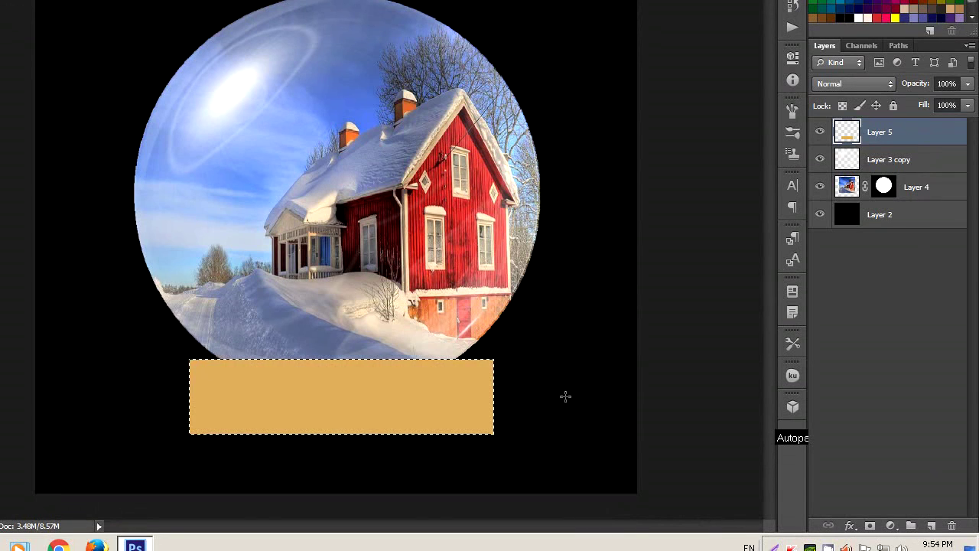
pyautogui.hotkey('ctrl', 'j')
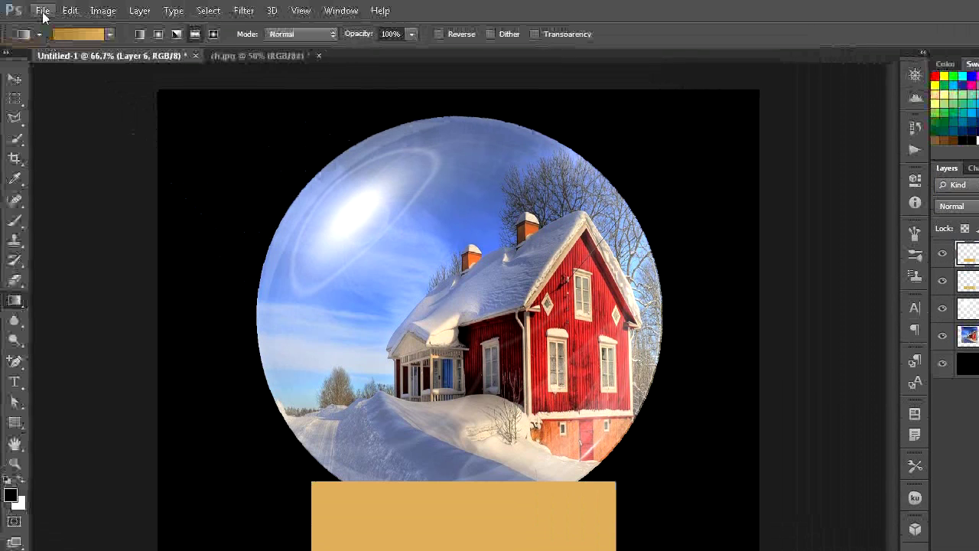
# Perspective-transform the gold block copy into a downward-flaring trapezoid just below the strip.
pyautogui.click(69, 11)
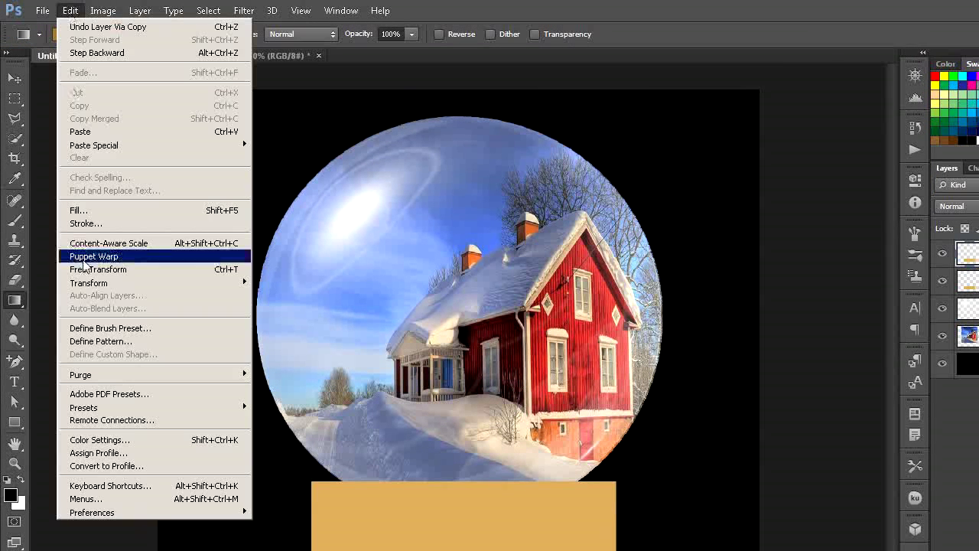
pyautogui.moveTo(89, 283)
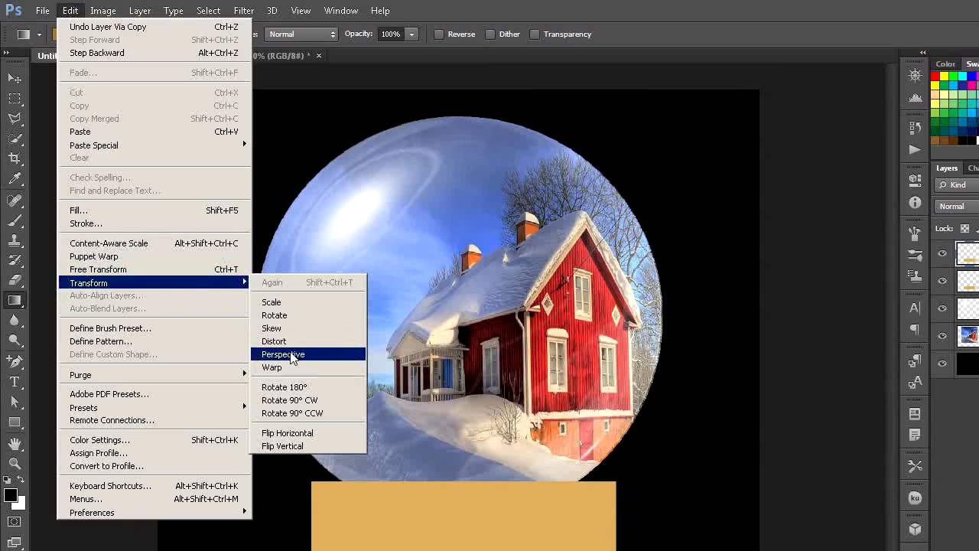
pyautogui.click(287, 356)
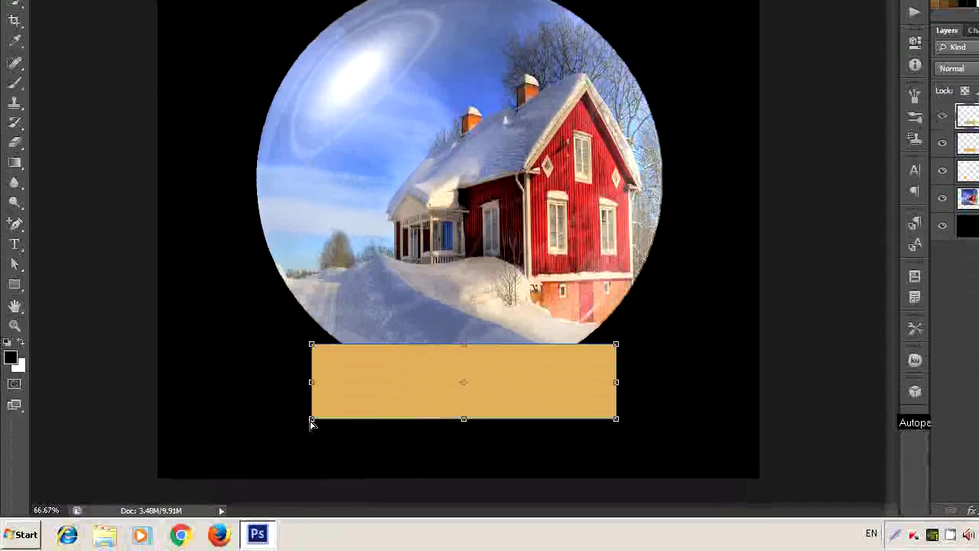
pyautogui.moveTo(311, 419); pyautogui.dragTo(274, 428)
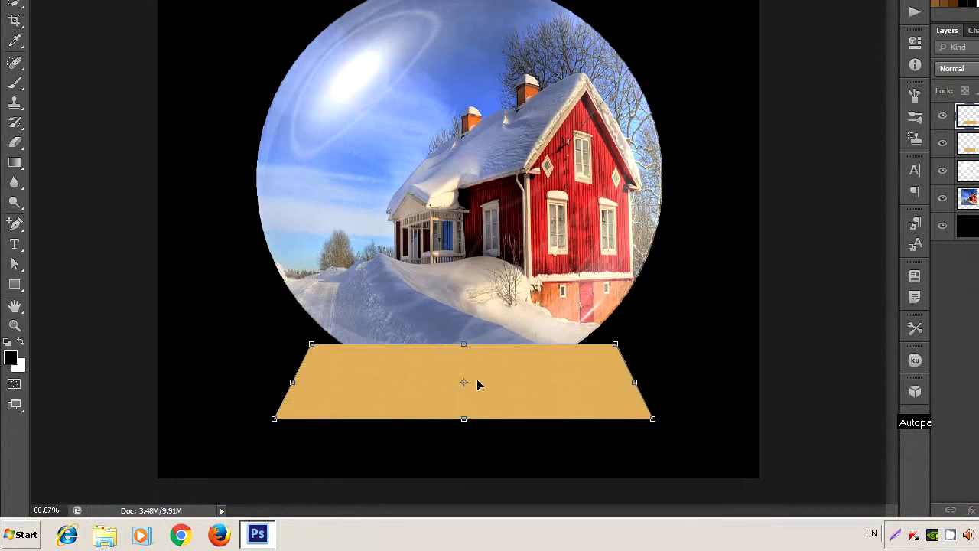
pyautogui.moveTo(471, 375); pyautogui.dragTo(470, 393)
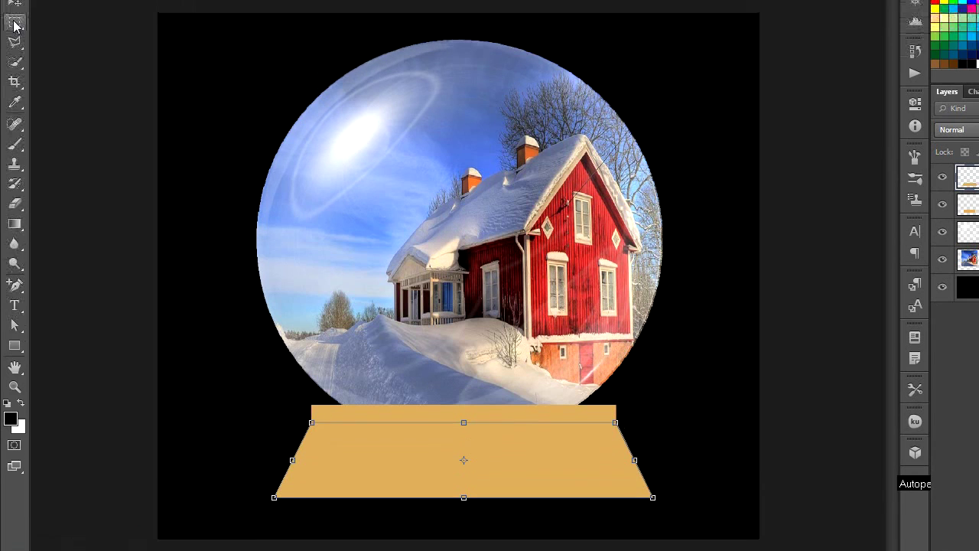
pyautogui.click(15, 67)
pyautogui.click(472, 225)
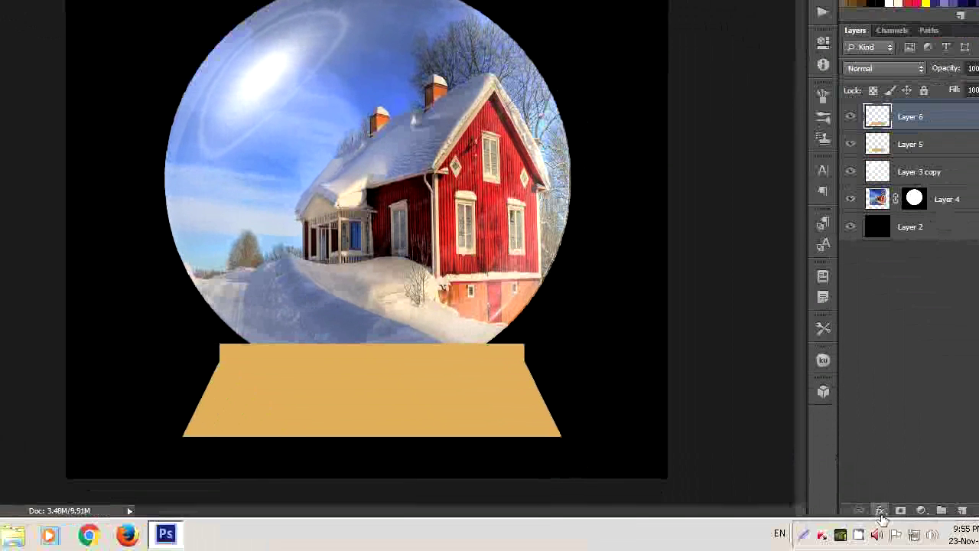
# Add a Soft Light drop shadow at 75% opacity with an adjusted angle to Layer 6.
pyautogui.click(846, 509)
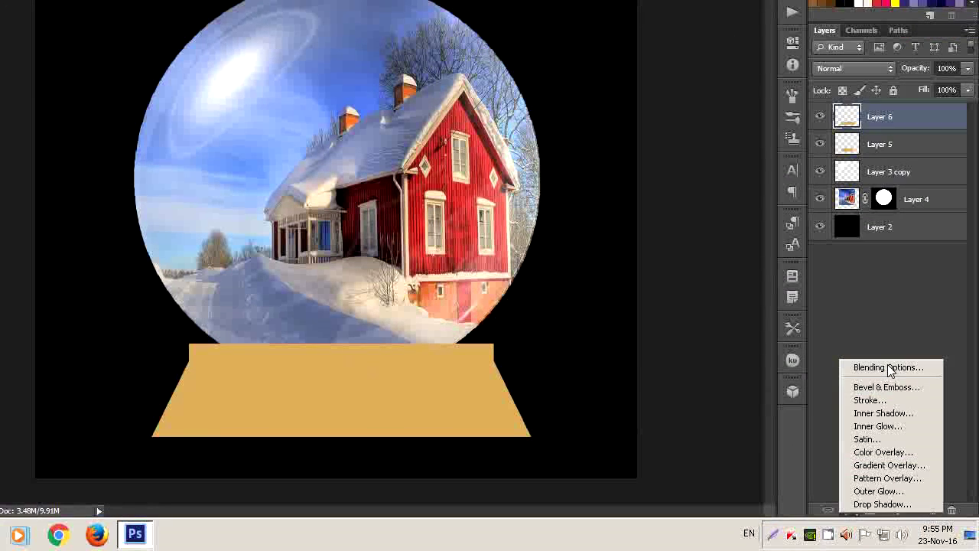
pyautogui.click(889, 368)
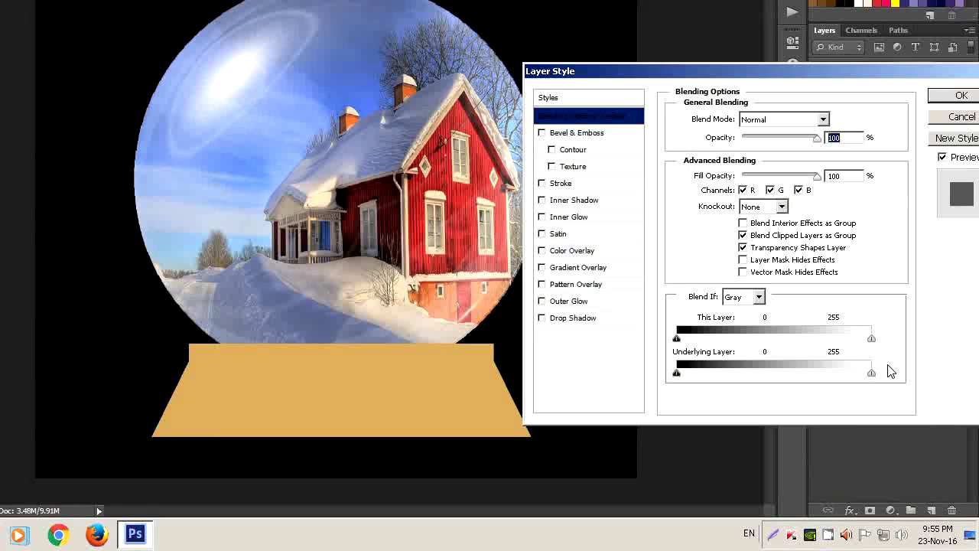
pyautogui.click(597, 327)
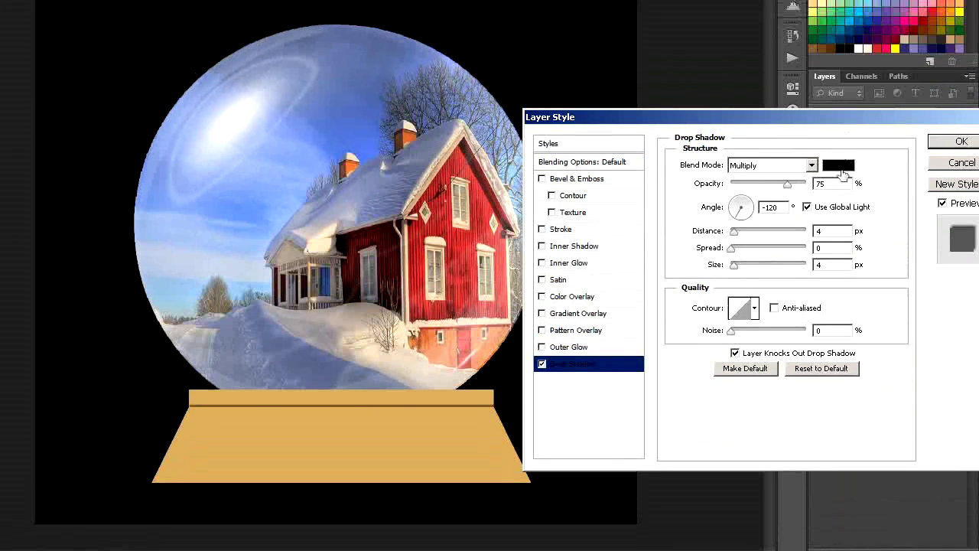
pyautogui.click(812, 167)
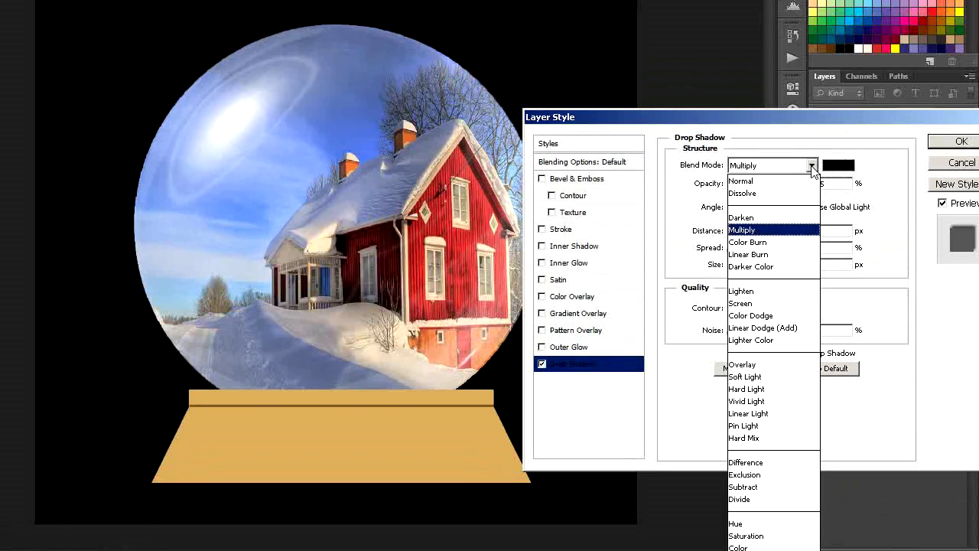
pyautogui.click(745, 376)
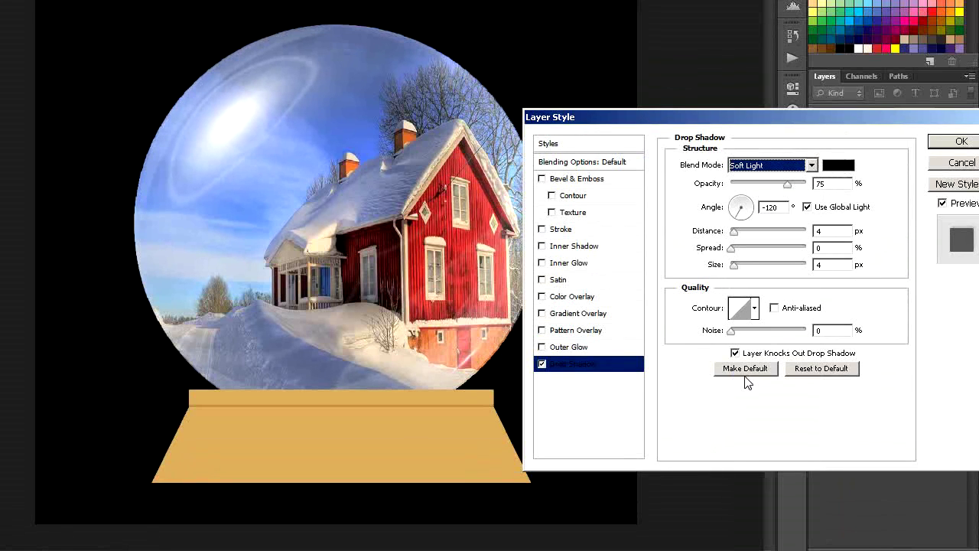
pyautogui.click(739, 223)
pyautogui.moveTo(744, 221); pyautogui.dragTo(745, 222)
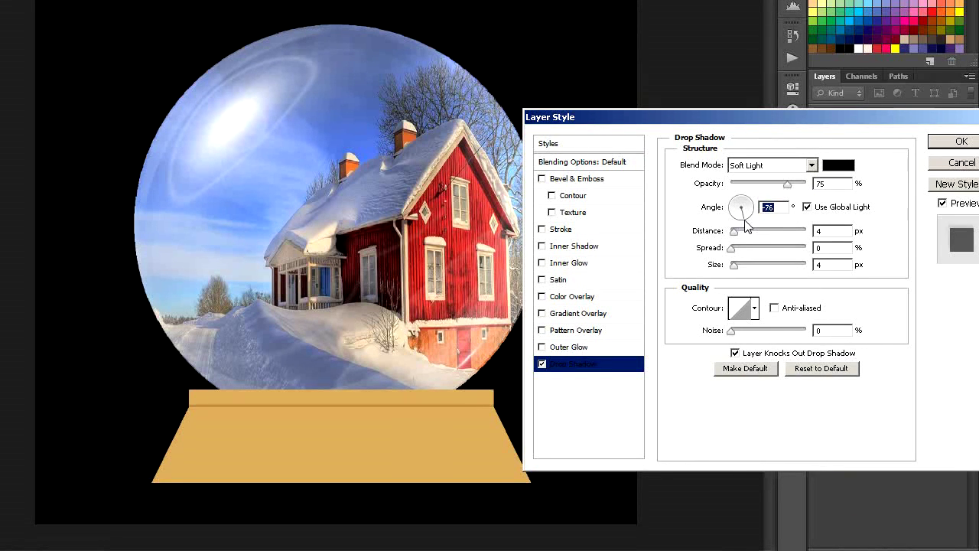
pyautogui.click(960, 143)
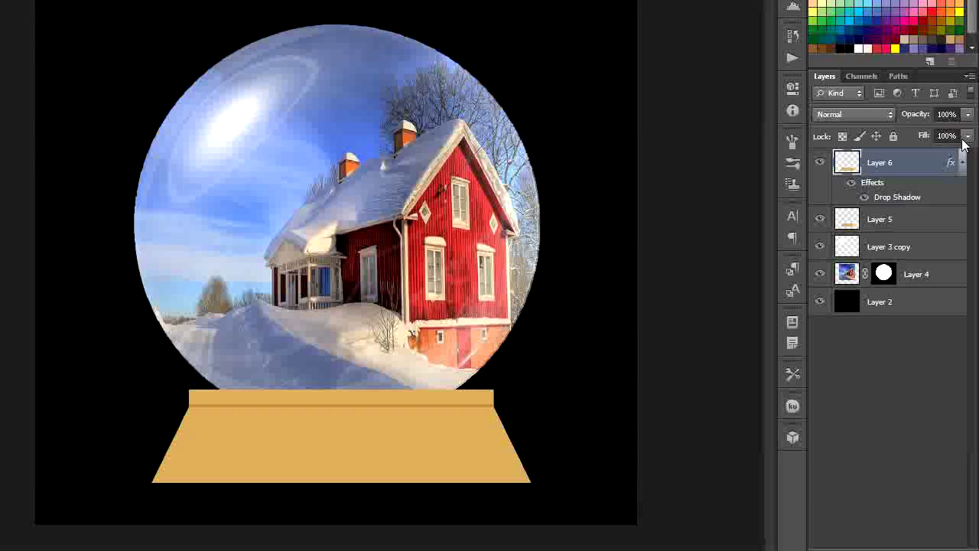
# Merge Layer 5 and Layer 6 into a single gold base layer.
pyautogui.keyDown('shift'); pyautogui.click(880, 222); pyautogui.keyUp('shift')
pyautogui.rightClick(881, 223)
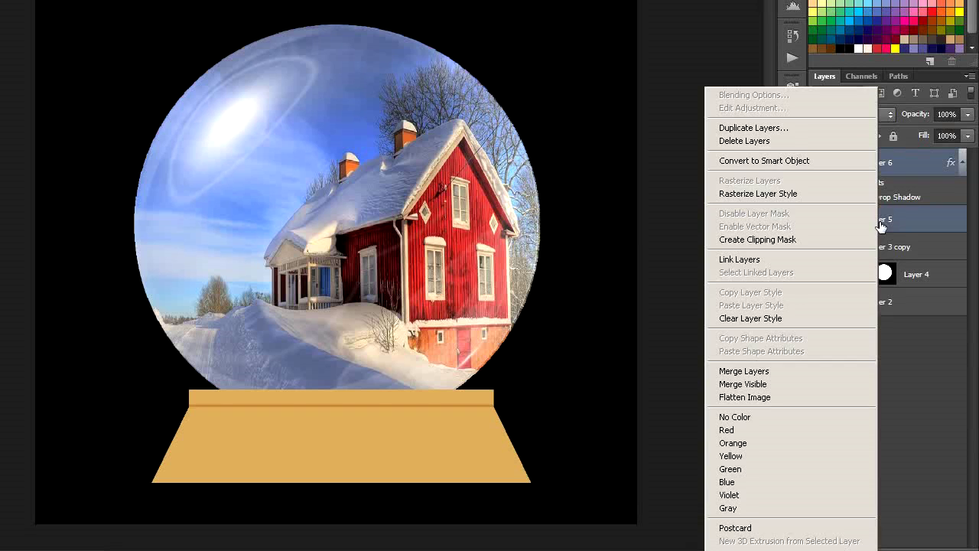
pyautogui.click(754, 371)
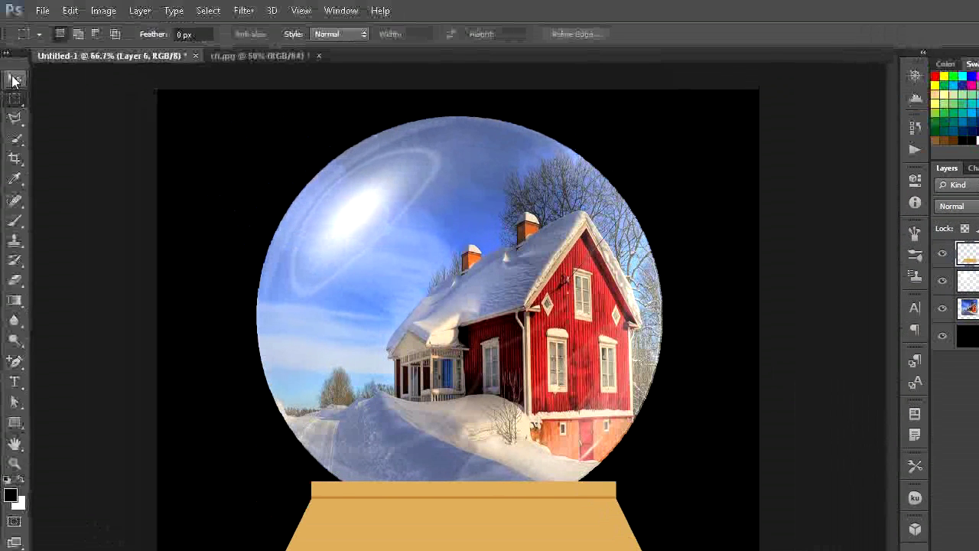
# Narrow the gold base from both sides and shorten it to about 4 cm tall.
pyautogui.click(14, 79)
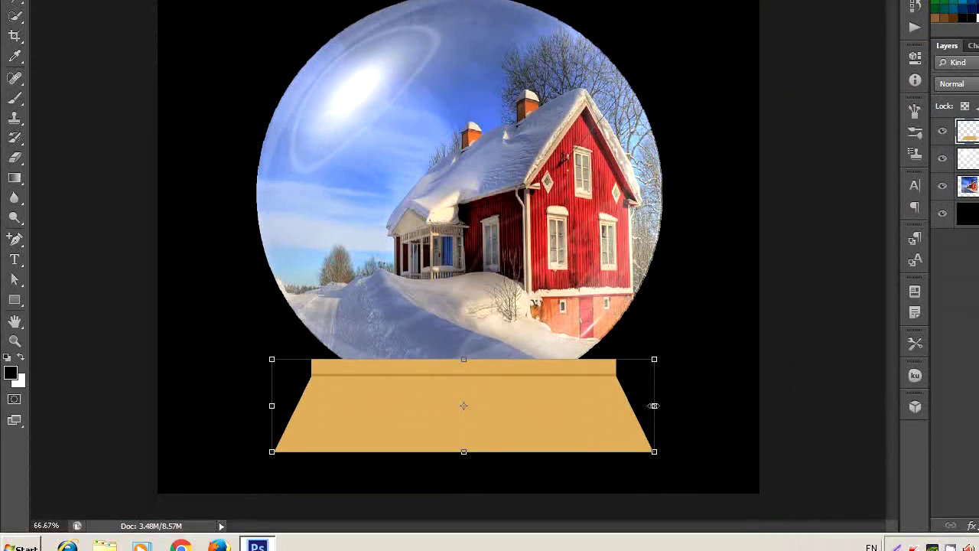
pyautogui.moveTo(654, 406); pyautogui.dragTo(611, 403)
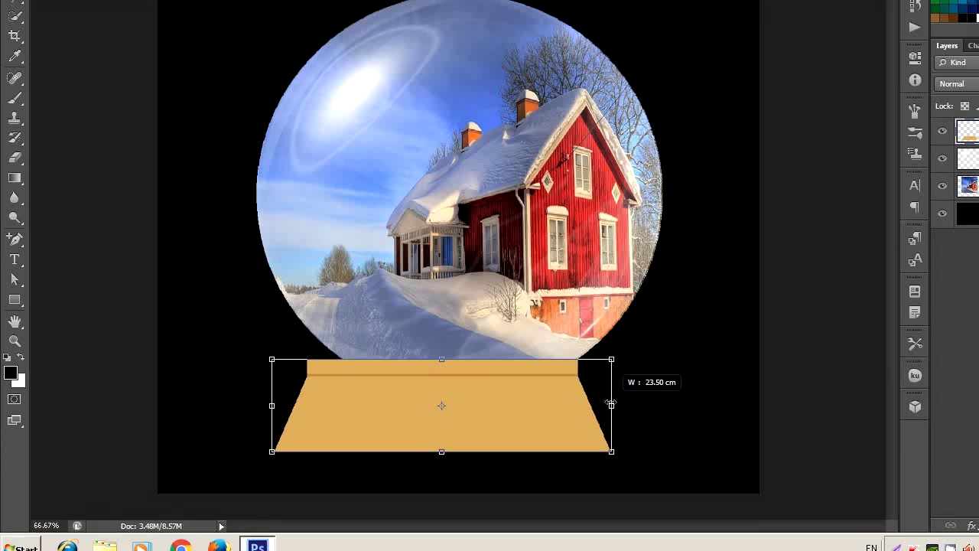
pyautogui.moveTo(271, 406); pyautogui.dragTo(279, 406)
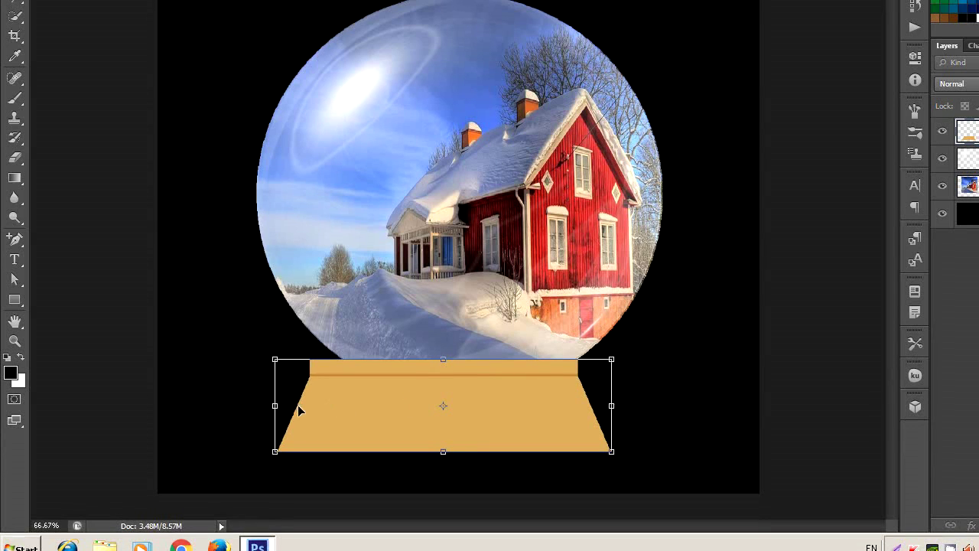
pyautogui.moveTo(276, 408); pyautogui.dragTo(309, 409)
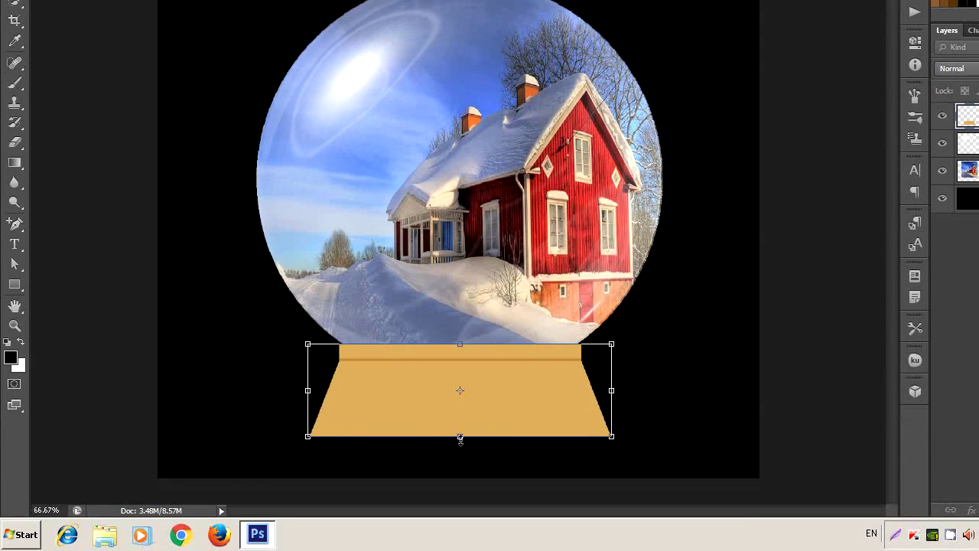
pyautogui.moveTo(460, 438); pyautogui.dragTo(460, 403)
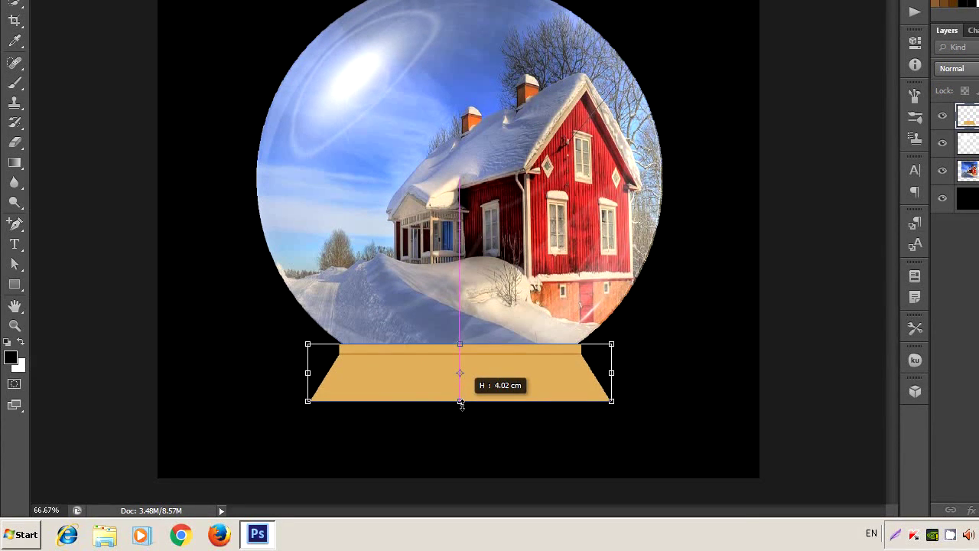
pyautogui.moveTo(306, 373); pyautogui.dragTo(314, 373)
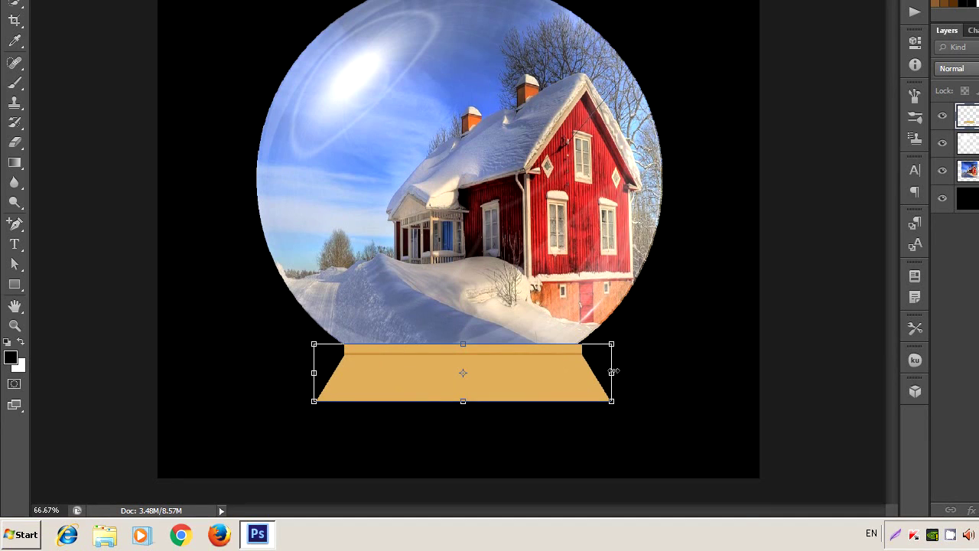
pyautogui.moveTo(613, 371); pyautogui.dragTo(608, 371)
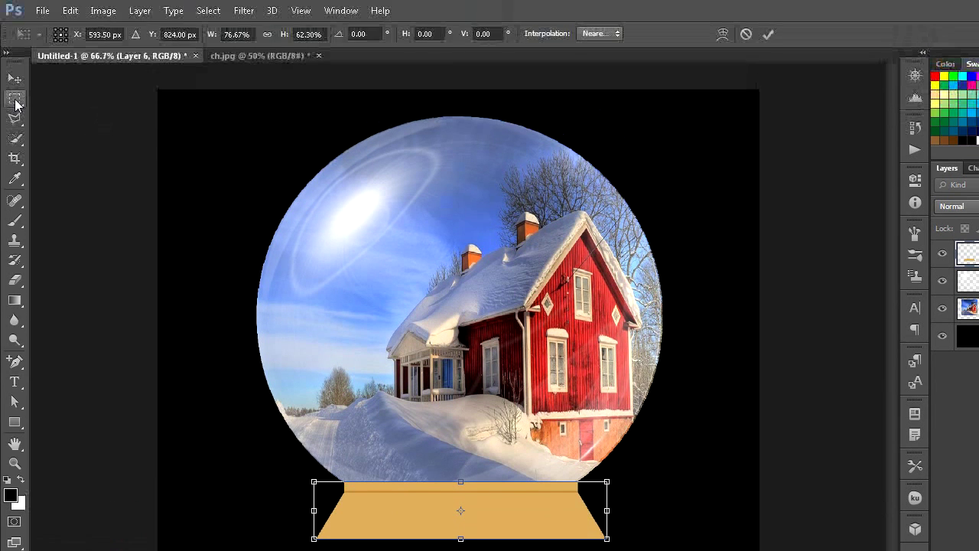
pyautogui.click(14, 98)
pyautogui.click(468, 256)
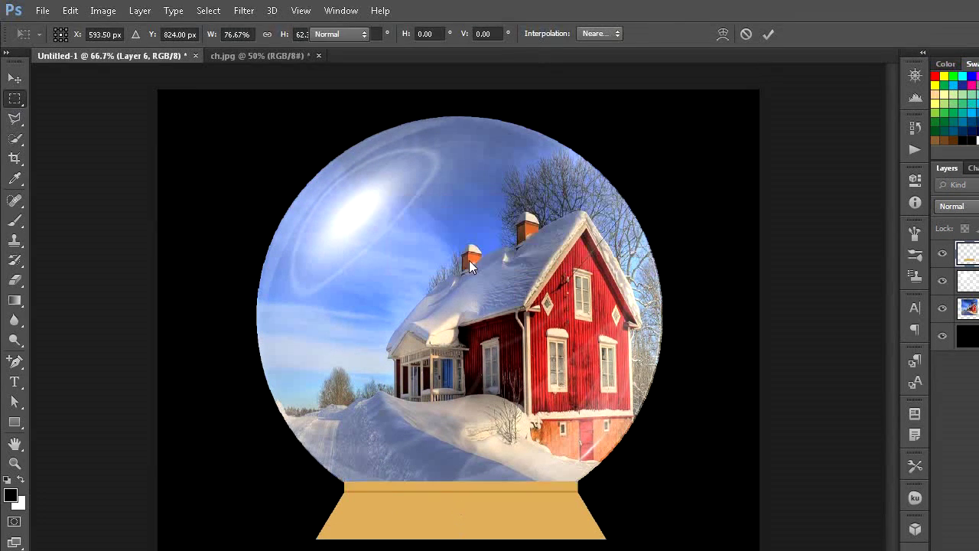
# Brush over the snow on Layer 4 to darken it slightly.
pyautogui.press('b')
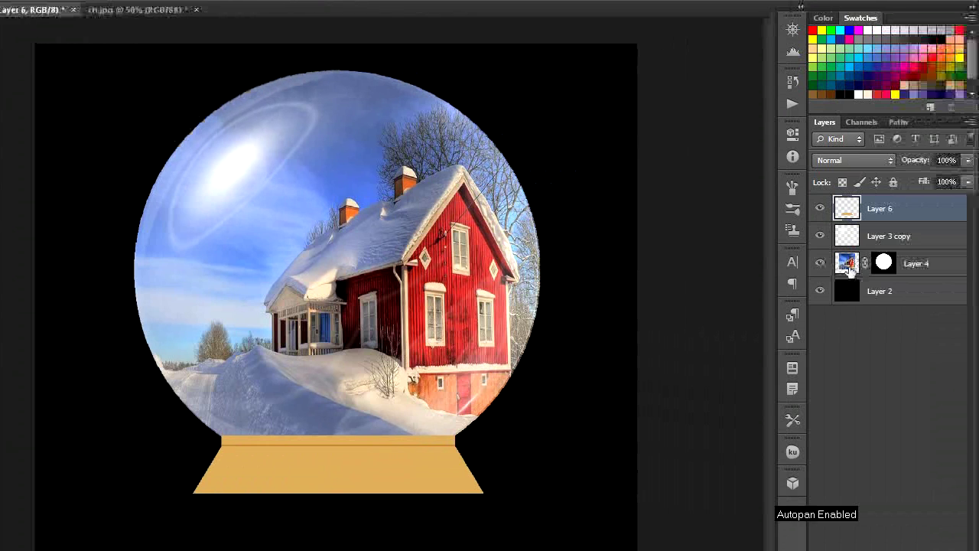
pyautogui.click(848, 268)
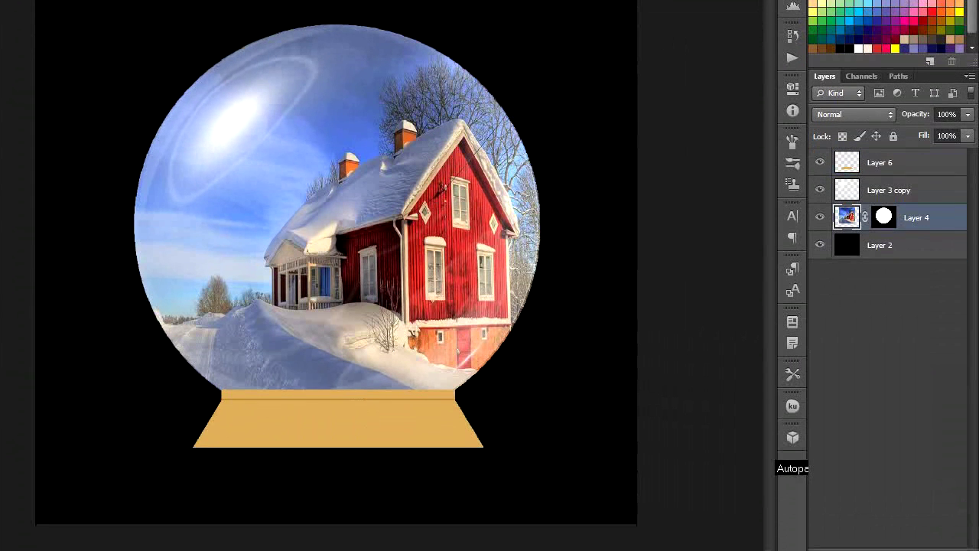
pyautogui.moveTo(237, 356)
pyautogui.mouseDown()
pyautogui.moveTo(331, 368)
pyautogui.moveTo(562, 349)
pyautogui.mouseUp()
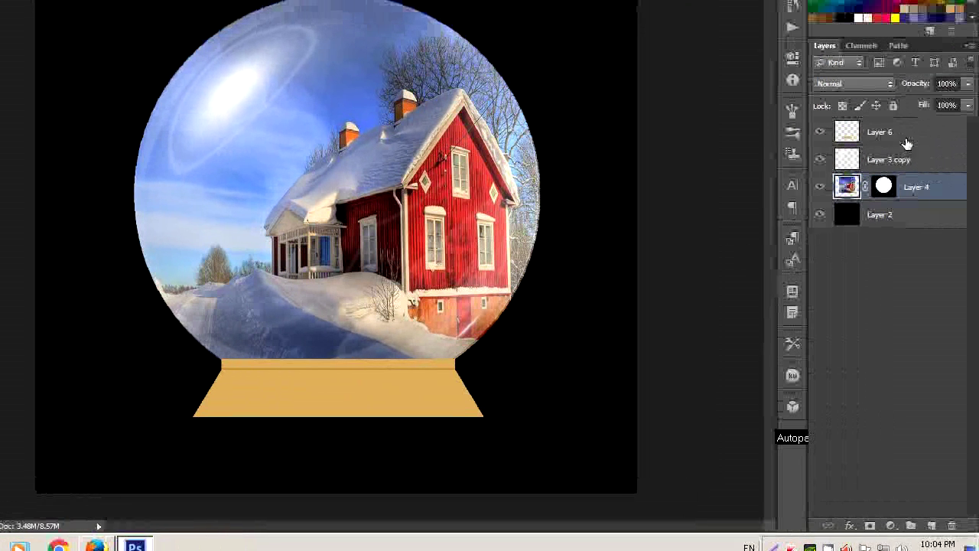
# Load Layer 4's circular mask as a selection and subtract the base area.
pyautogui.click(964, 116)
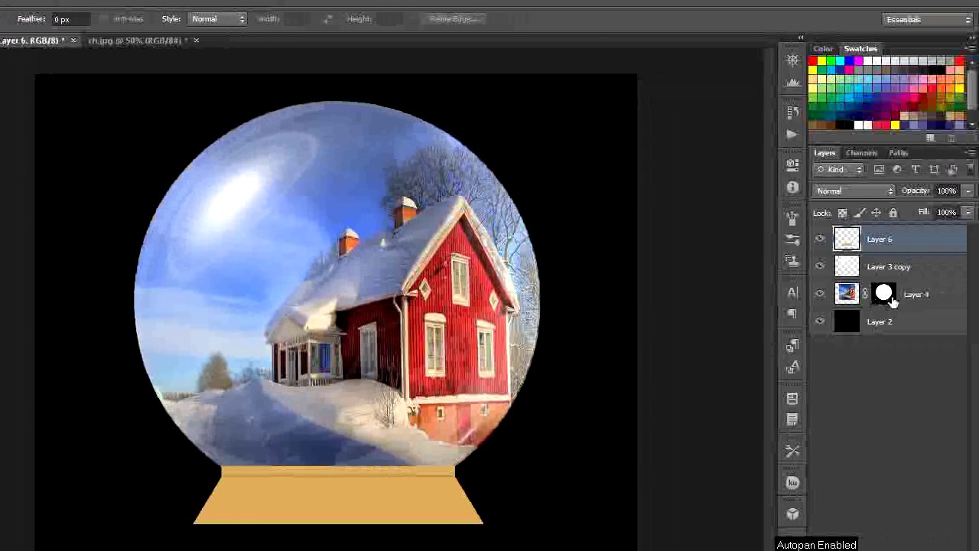
pyautogui.click(884, 294)
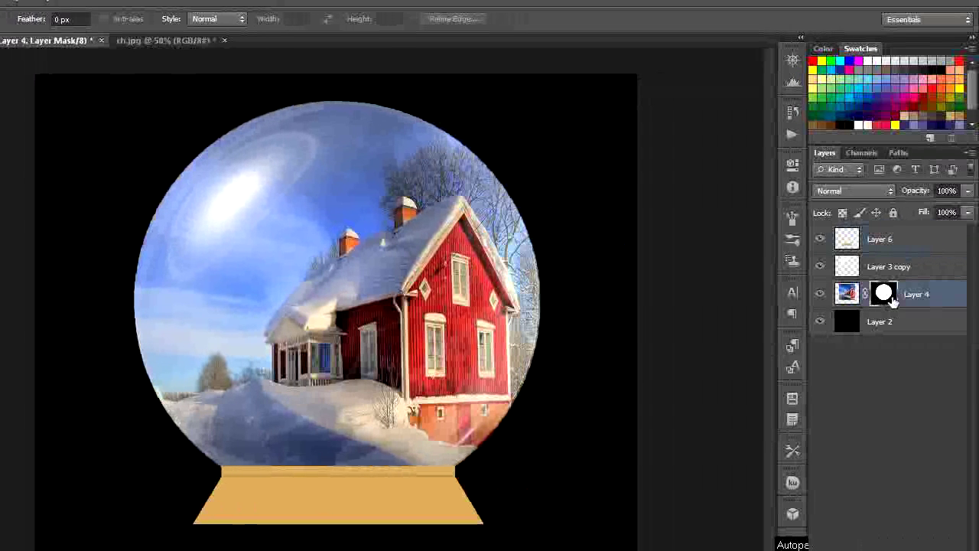
pyautogui.keyDown('ctrl'); pyautogui.click(887, 298); pyautogui.keyUp('ctrl')
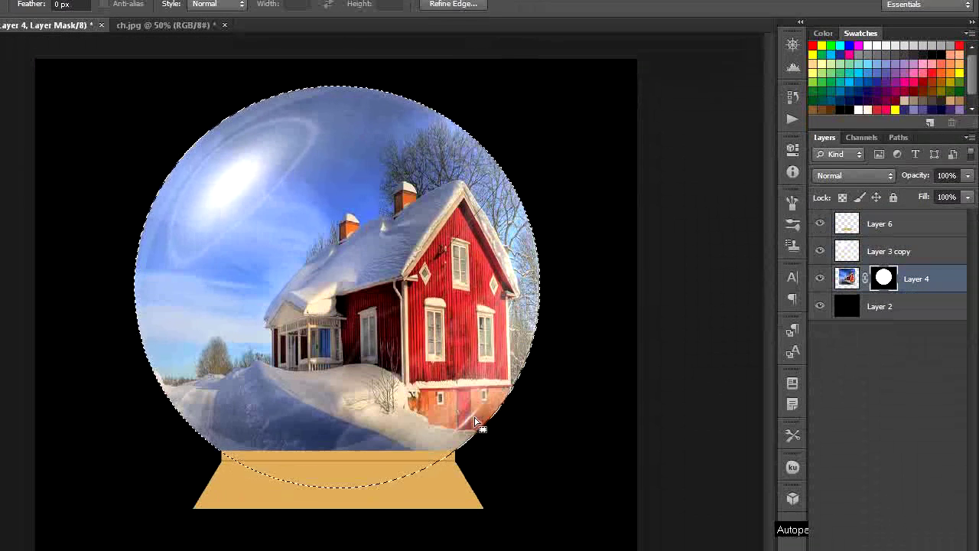
pyautogui.click(889, 227)
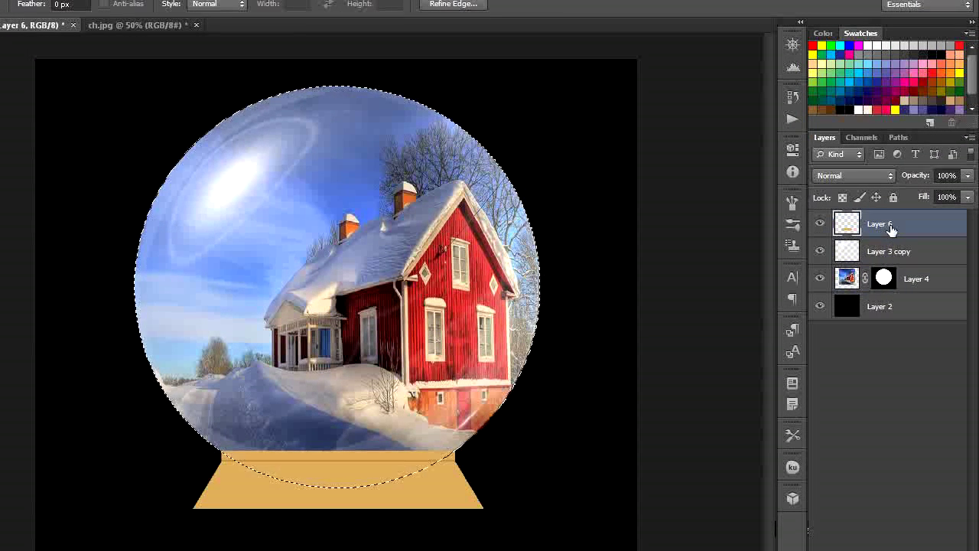
pyautogui.keyDown('ctrl'); pyautogui.click(846, 224); pyautogui.keyUp('ctrl')
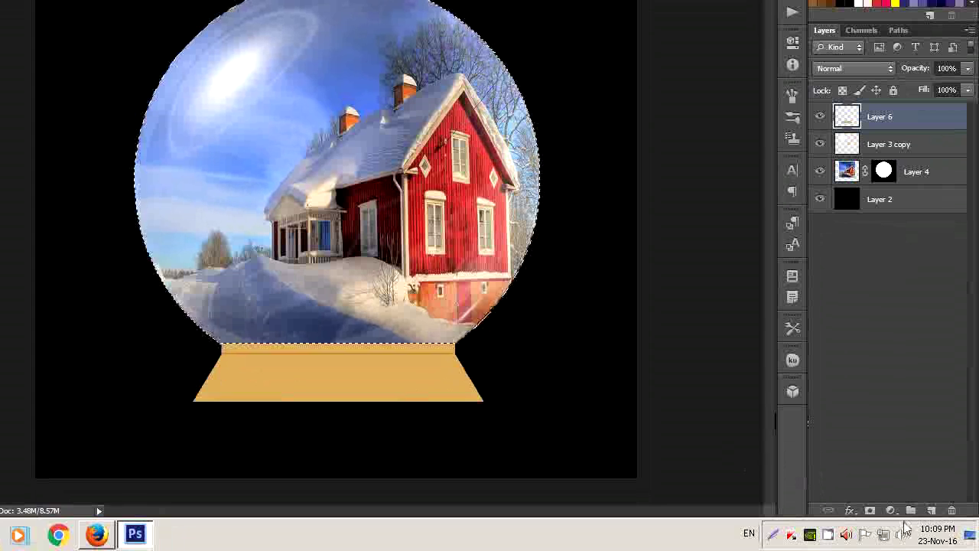
# Add a new Layer 7 masked to the globe selection and fill it with black.
pyautogui.click(931, 511)
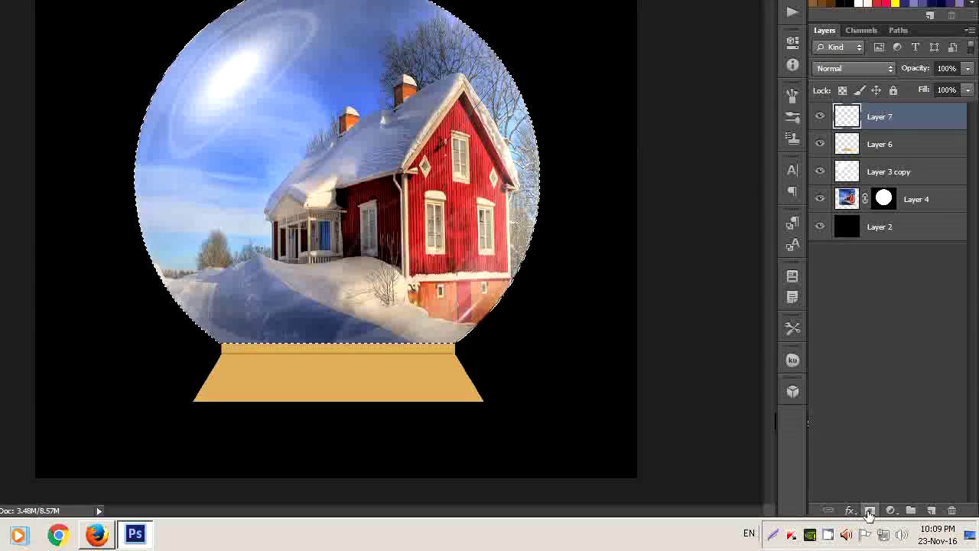
pyautogui.click(870, 510)
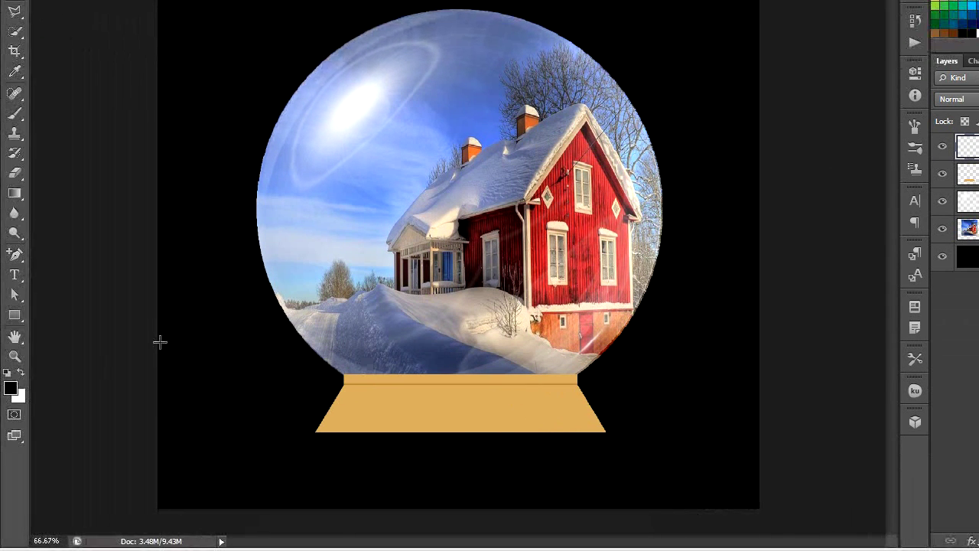
pyautogui.hotkey('alt', 'BackSpace')
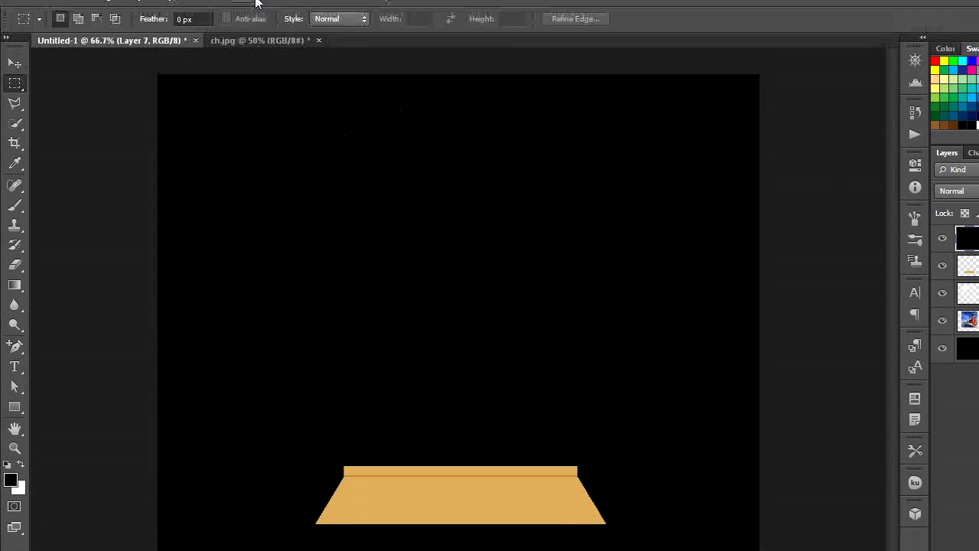
# Apply 100% monochromatic Gaussian noise to Layer 7, then a small-radius Gaussian Blur.
pyautogui.click(247, 11)
pyautogui.moveTo(251, 204)
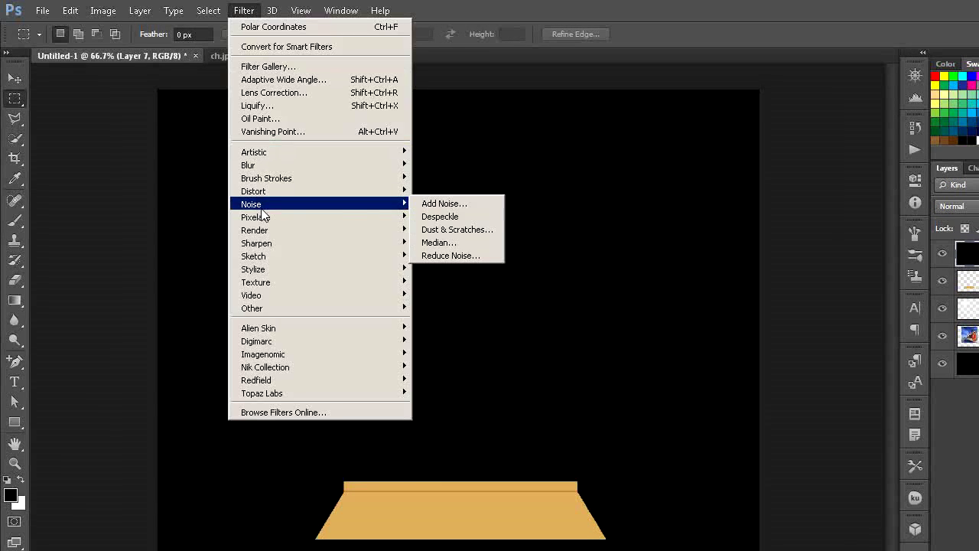
pyautogui.click(443, 205)
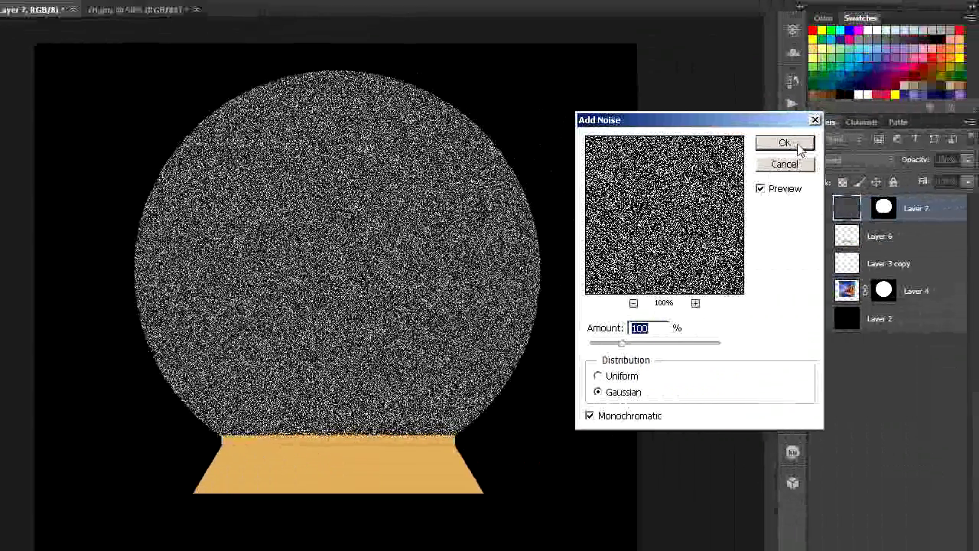
pyautogui.click(815, 127)
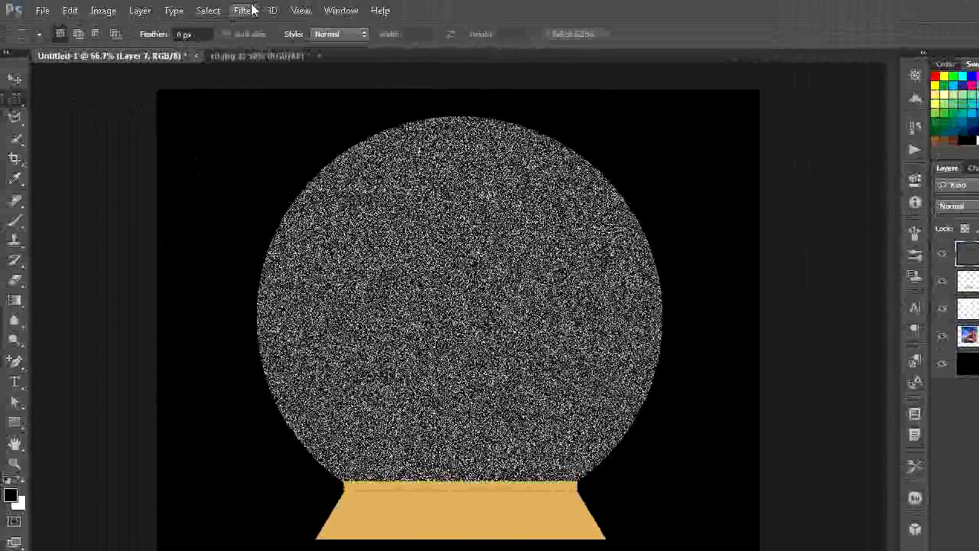
pyautogui.click(244, 10)
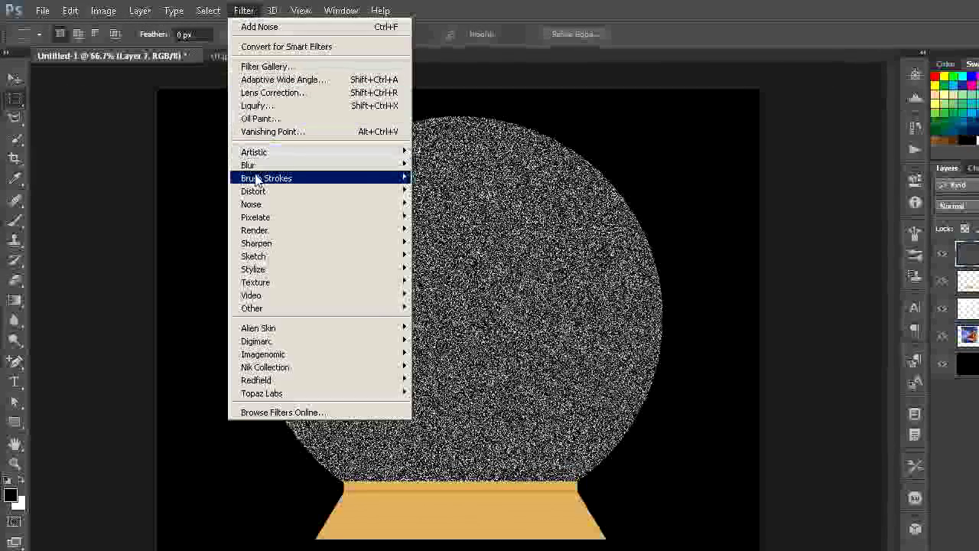
pyautogui.moveTo(248, 165)
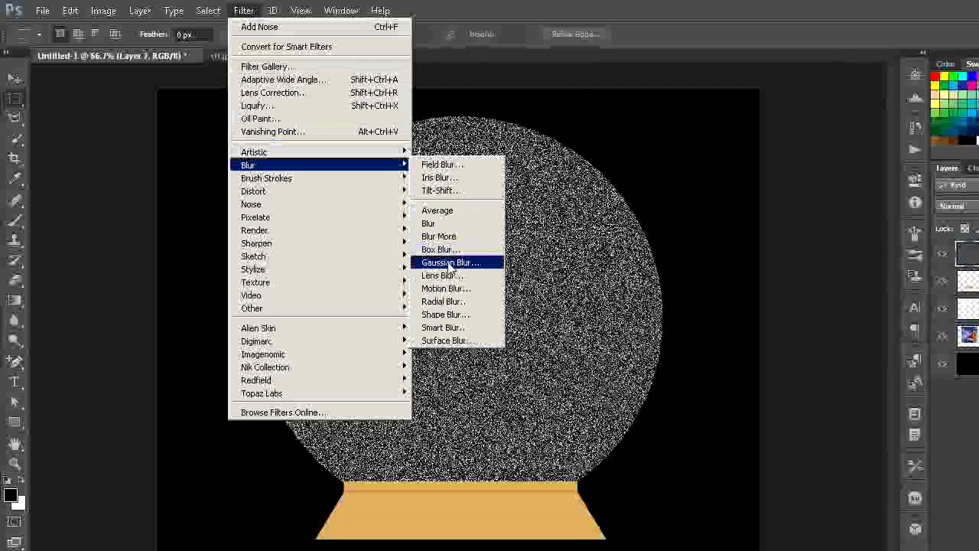
pyautogui.click(451, 263)
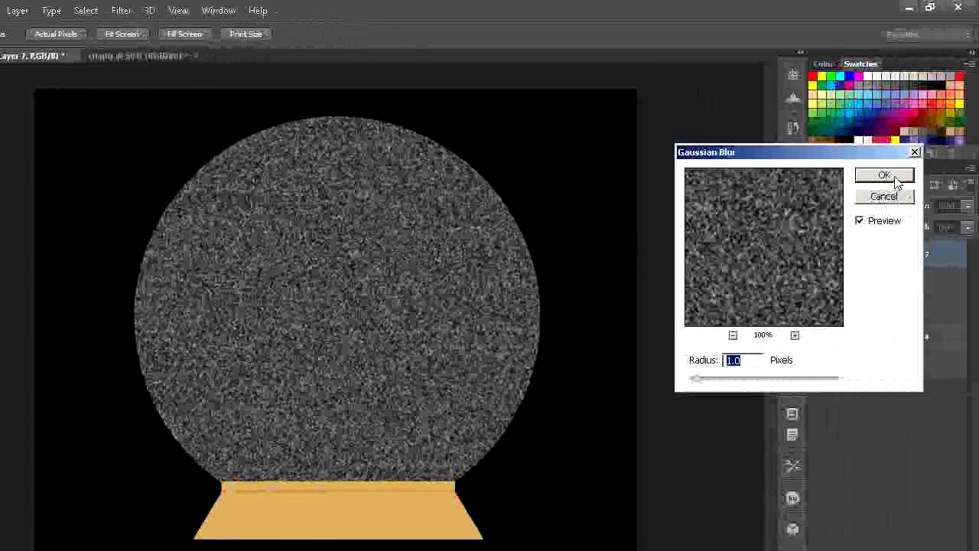
pyautogui.click(893, 177)
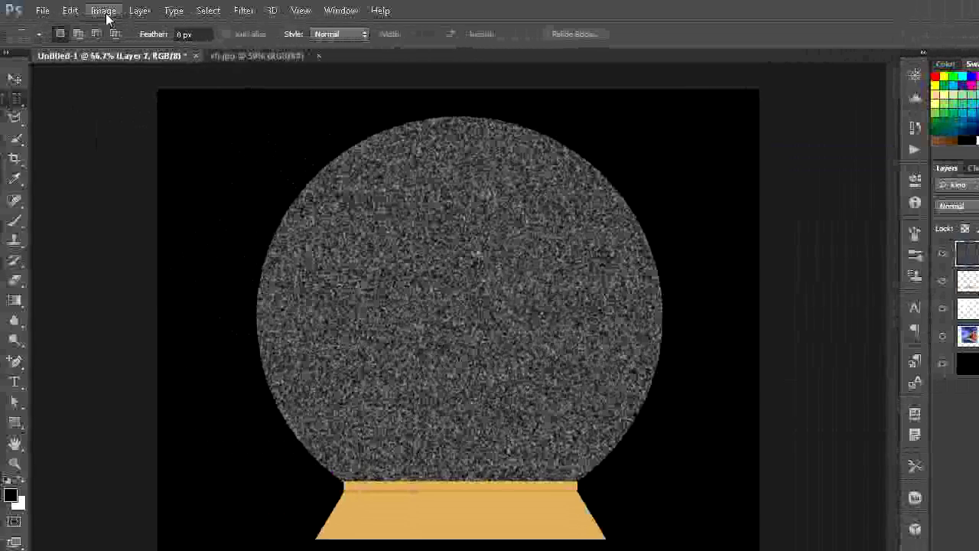
pyautogui.click(106, 16)
pyautogui.moveTo(121, 48)
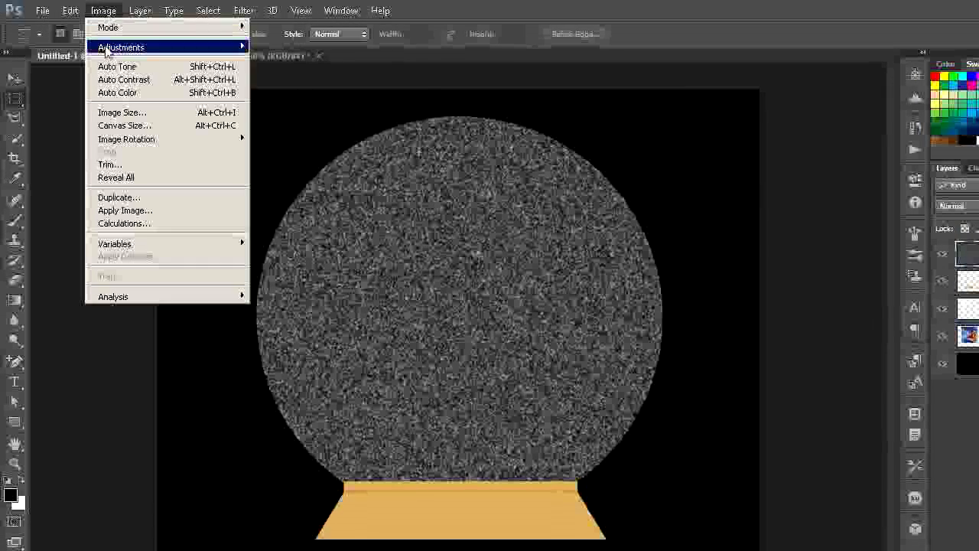
# Set Levels input to 122, 1.00, 162 so only sparse white snow specks remain.
pyautogui.click(273, 59)
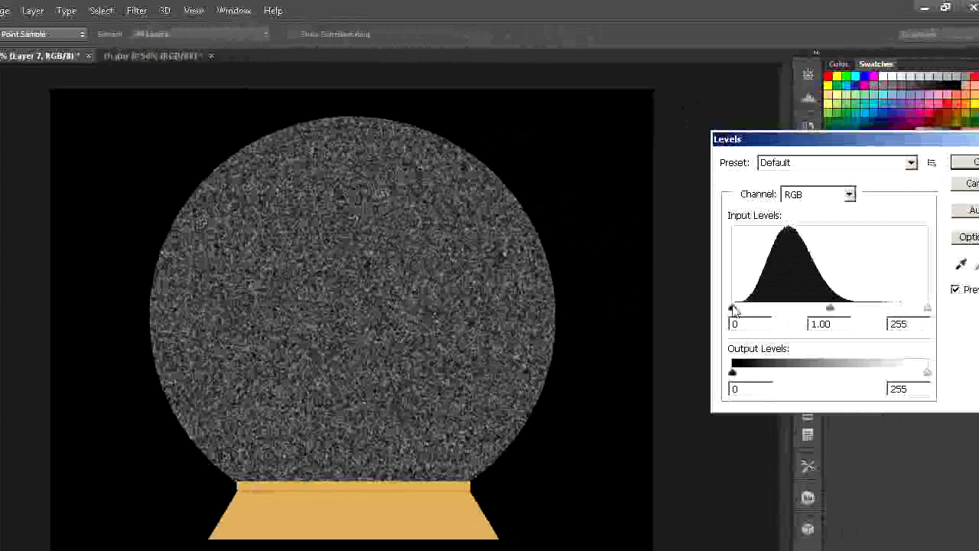
pyautogui.moveTo(748, 307); pyautogui.dragTo(799, 306)
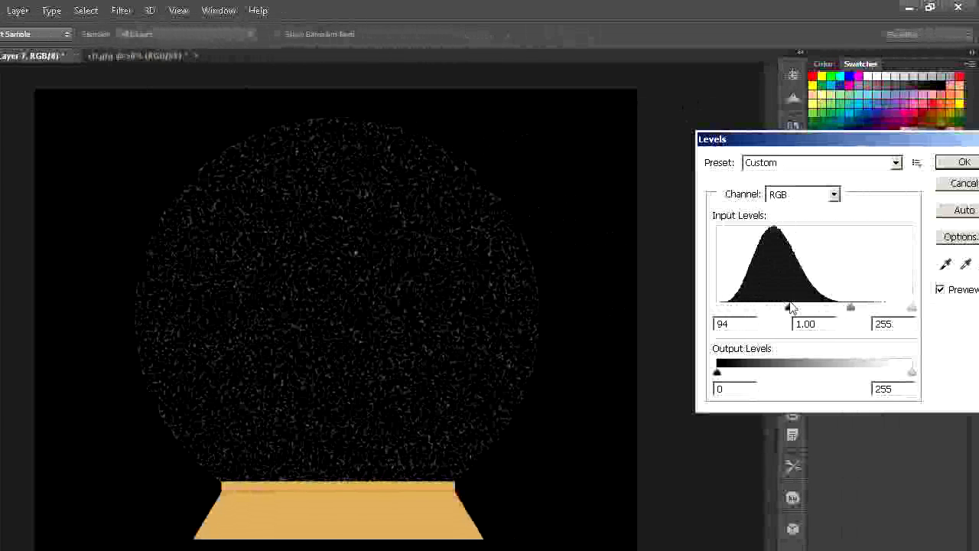
pyautogui.moveTo(913, 308); pyautogui.dragTo(834, 310)
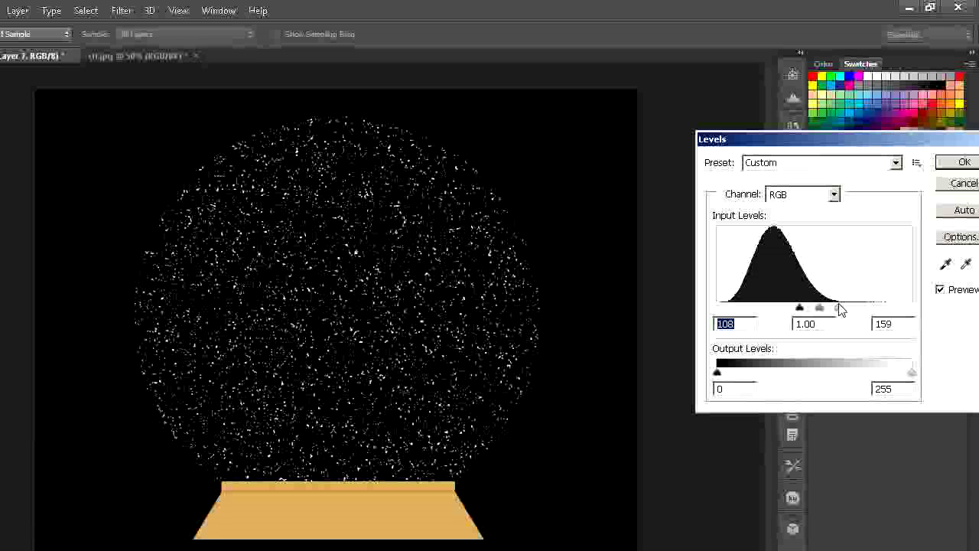
pyautogui.click(841, 309)
pyautogui.moveTo(802, 314); pyautogui.dragTo(812, 313)
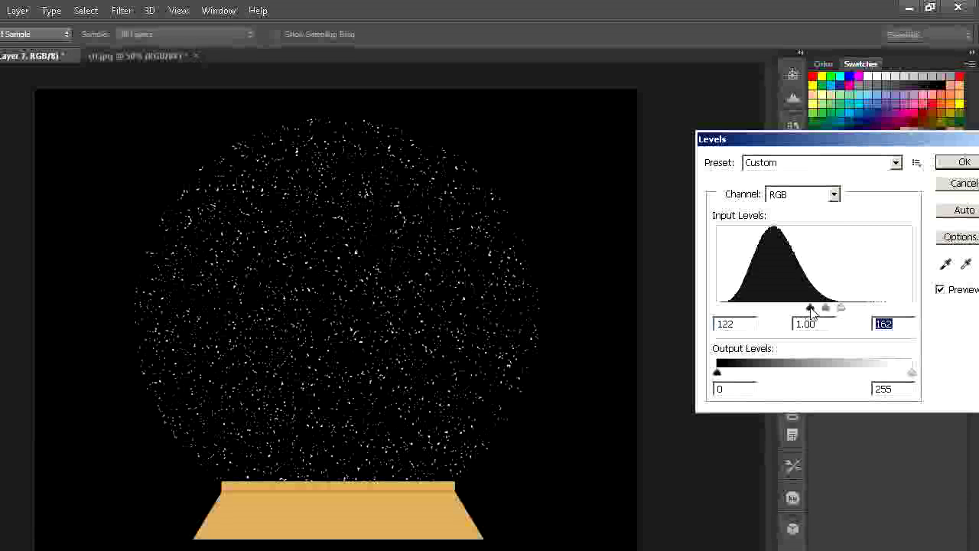
pyautogui.click(811, 309)
pyautogui.click(962, 163)
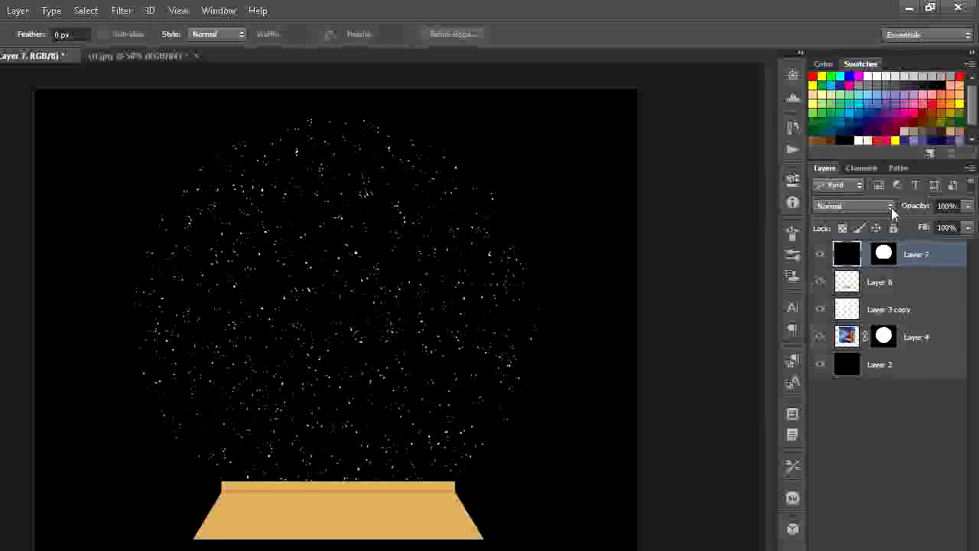
pyautogui.click(891, 207)
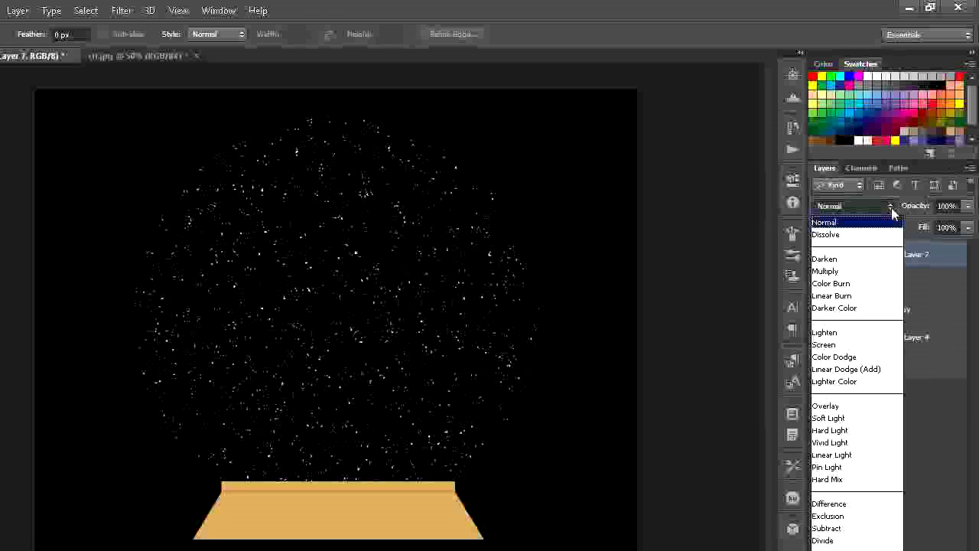
# Set Layer 7 to Screen blending and duplicate it as Layer 7 copy.
pyautogui.click(835, 344)
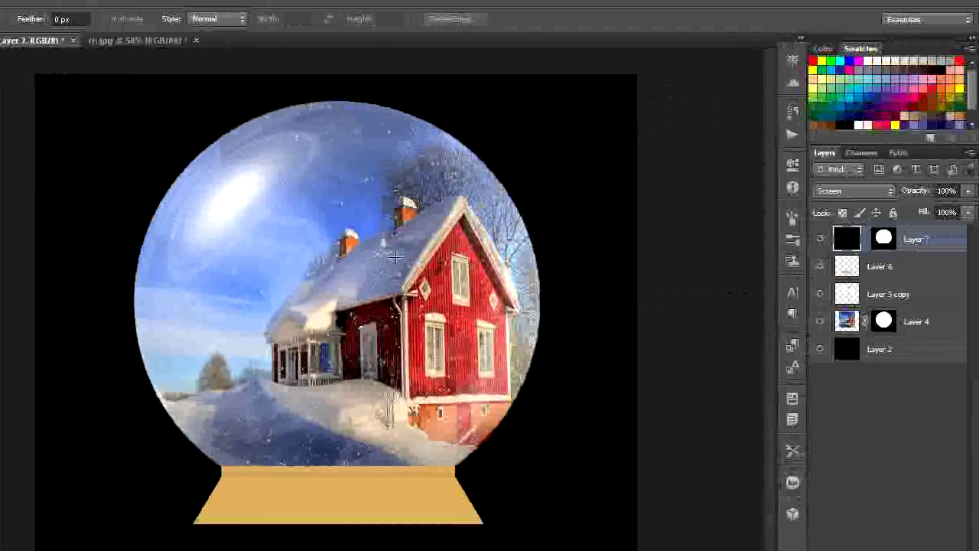
pyautogui.hotkey('ctrl', 'j')
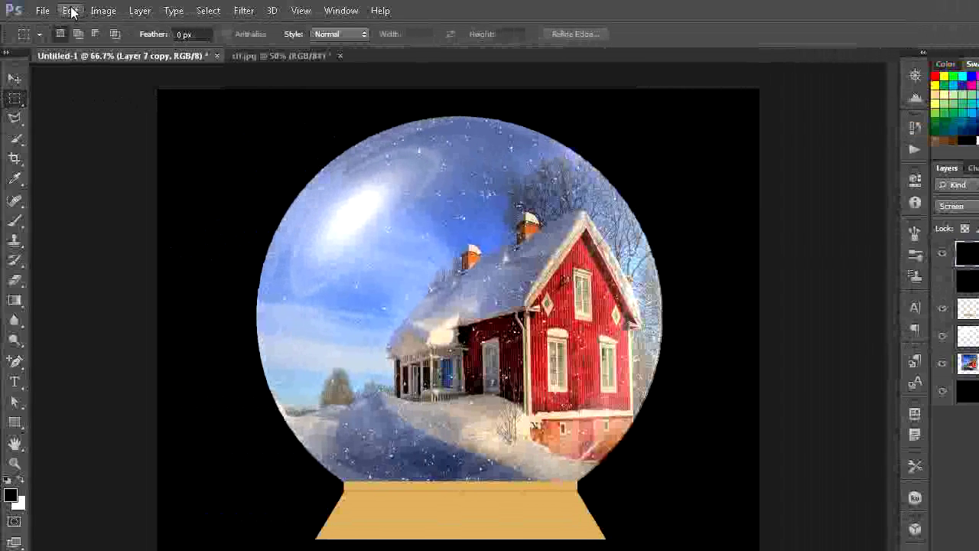
# Make three snow copies rotated 90° CW, 90° CW and 90° CCW respectively.
pyautogui.click(71, 10)
pyautogui.moveTo(153, 282)
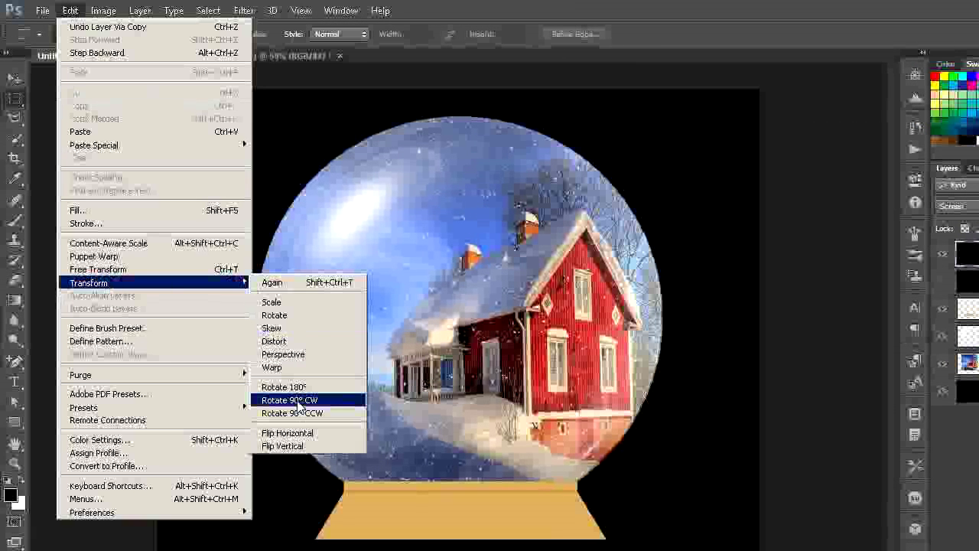
pyautogui.click(298, 400)
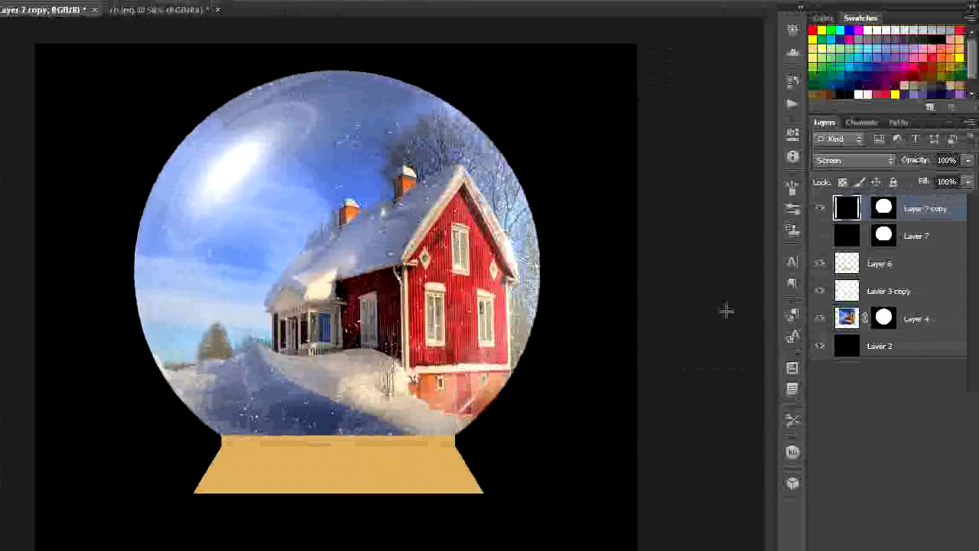
pyautogui.hotkey('ctrl', 'j')
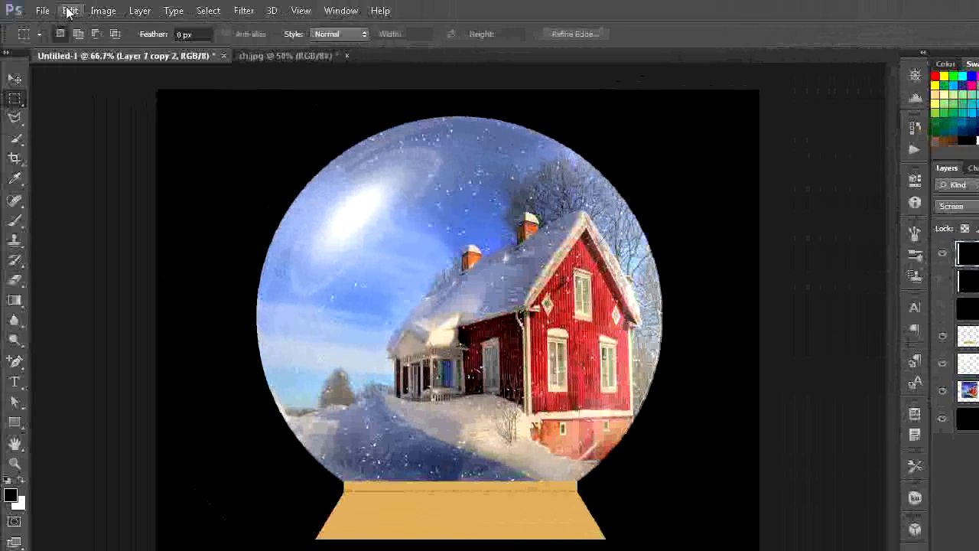
pyautogui.click(69, 11)
pyautogui.moveTo(89, 283)
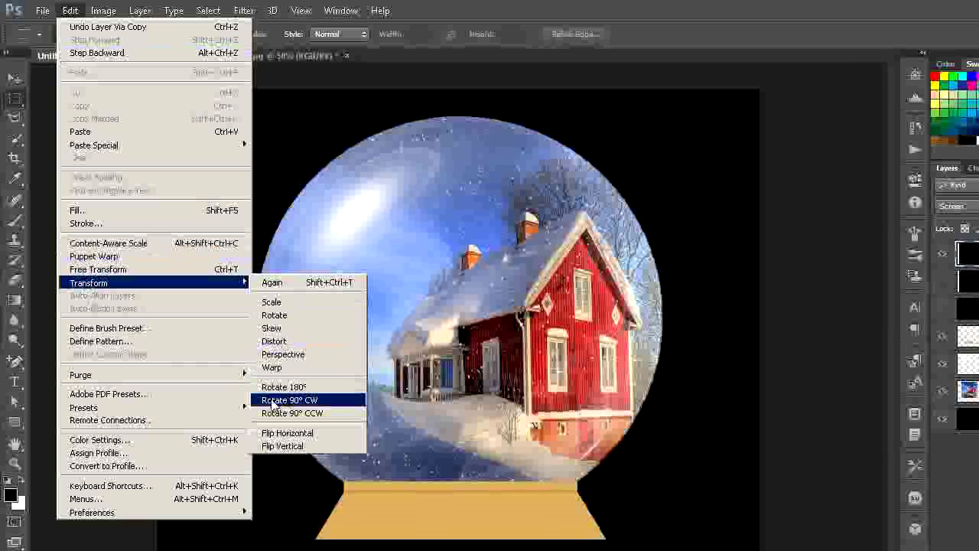
pyautogui.click(273, 401)
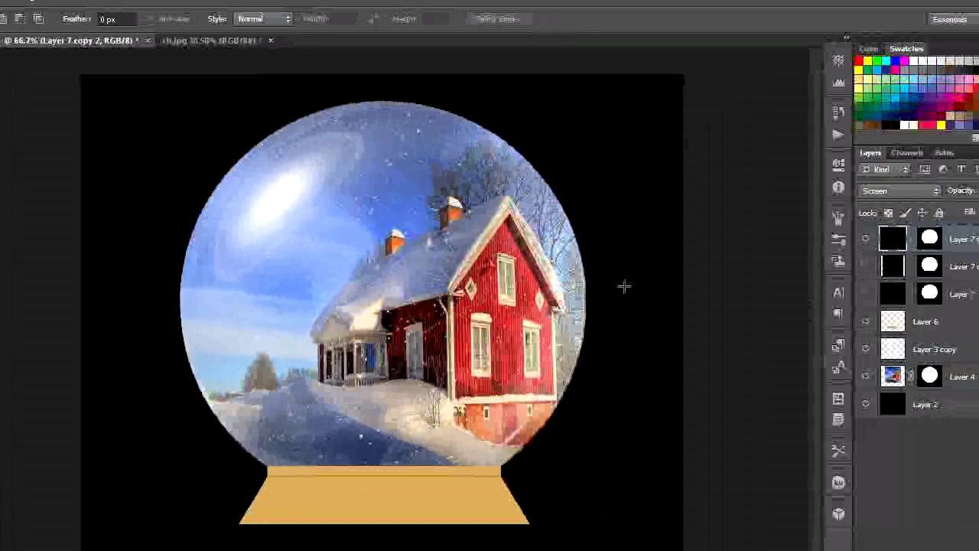
pyautogui.hotkey('ctrl', 'j')
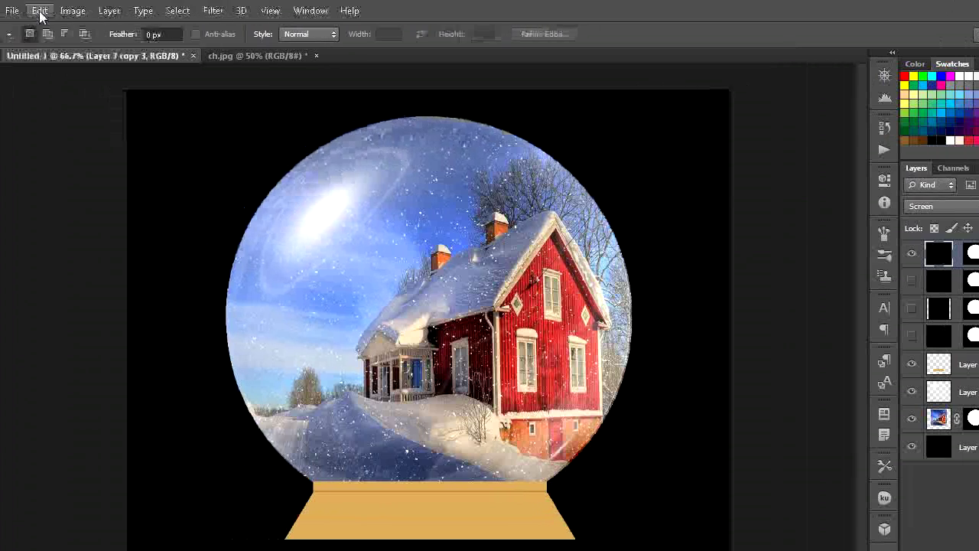
pyautogui.click(69, 10)
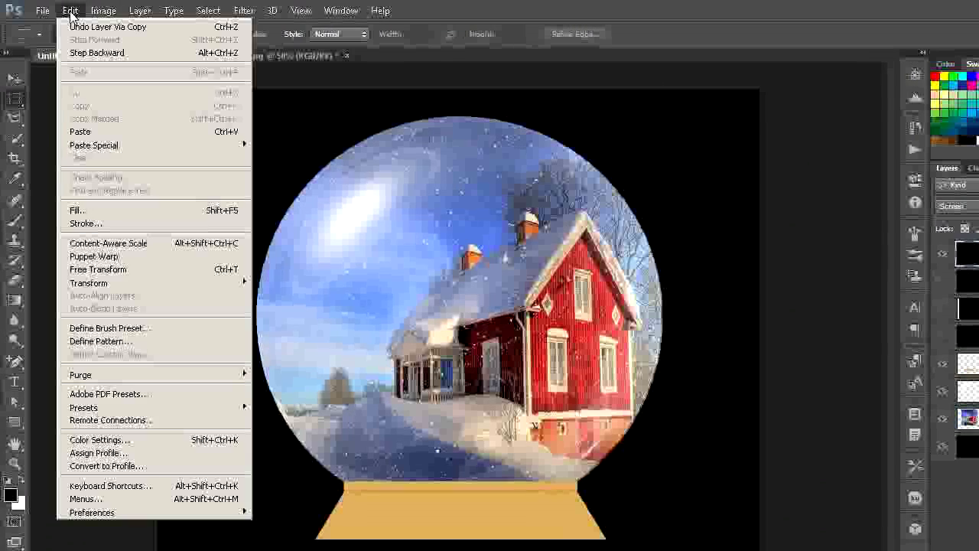
pyautogui.moveTo(88, 267)
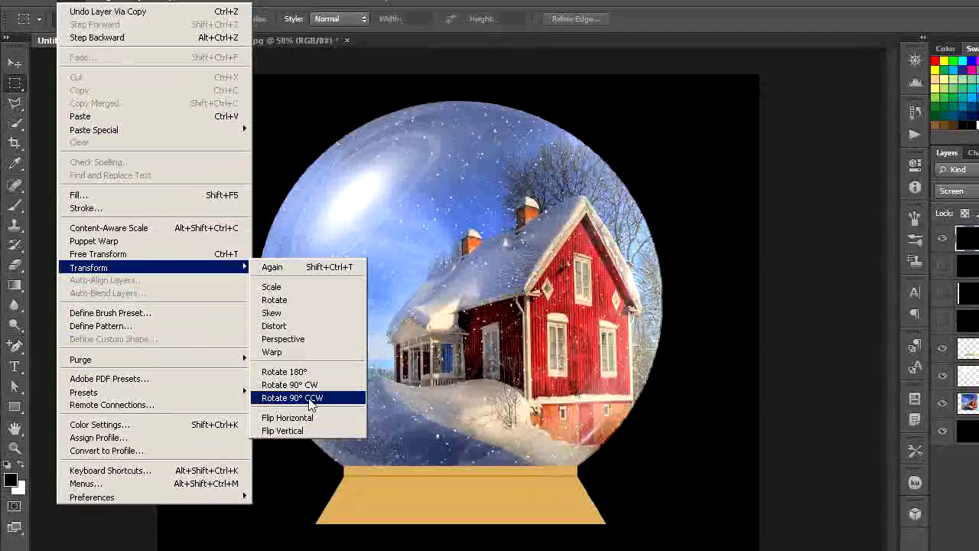
pyautogui.click(310, 399)
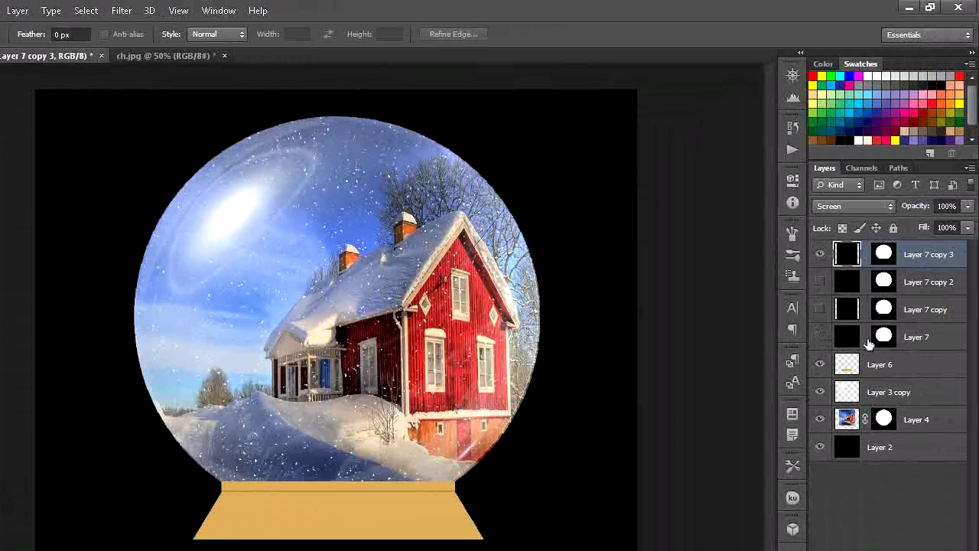
# Select Layer 7 and make it the visible snow layer instead of Layer 7 copy 3.
pyautogui.click(924, 339)
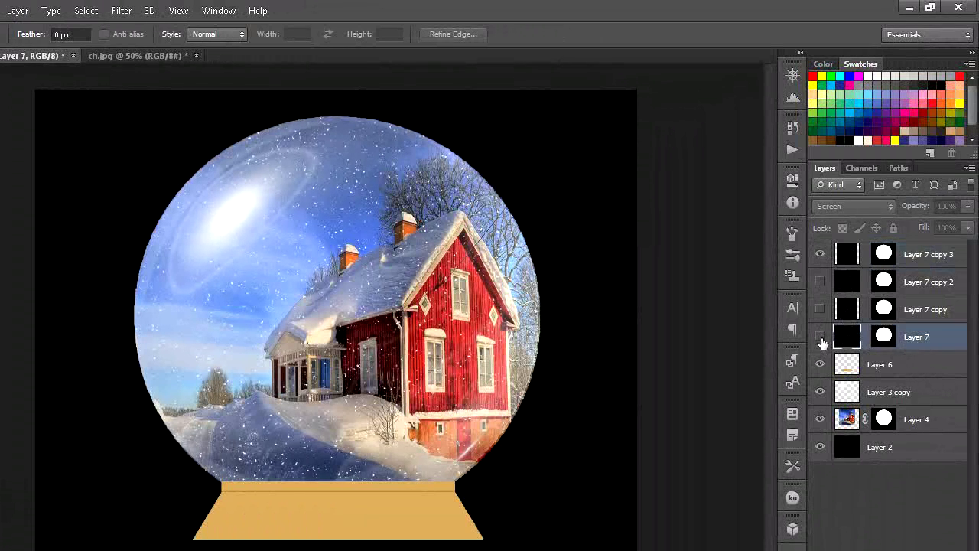
pyautogui.click(820, 338)
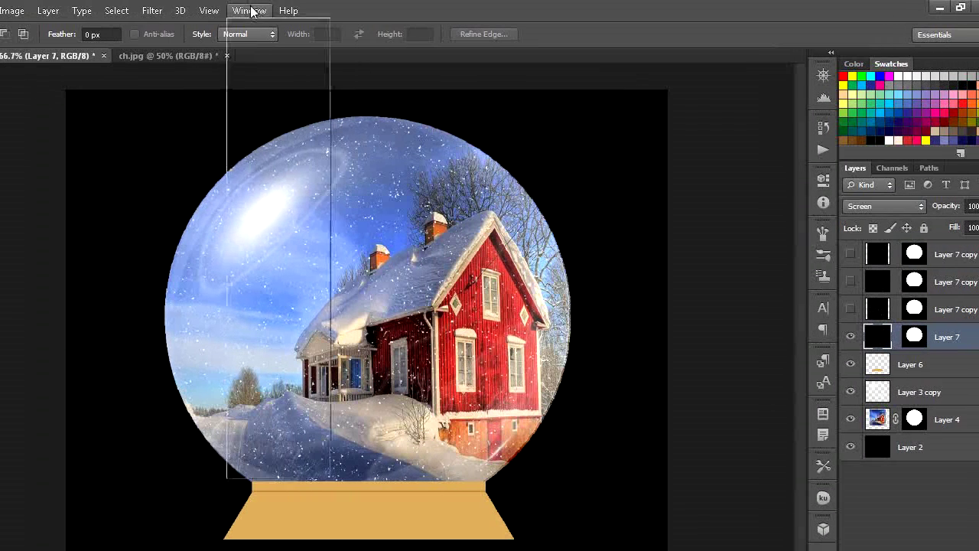
pyautogui.click(218, 10)
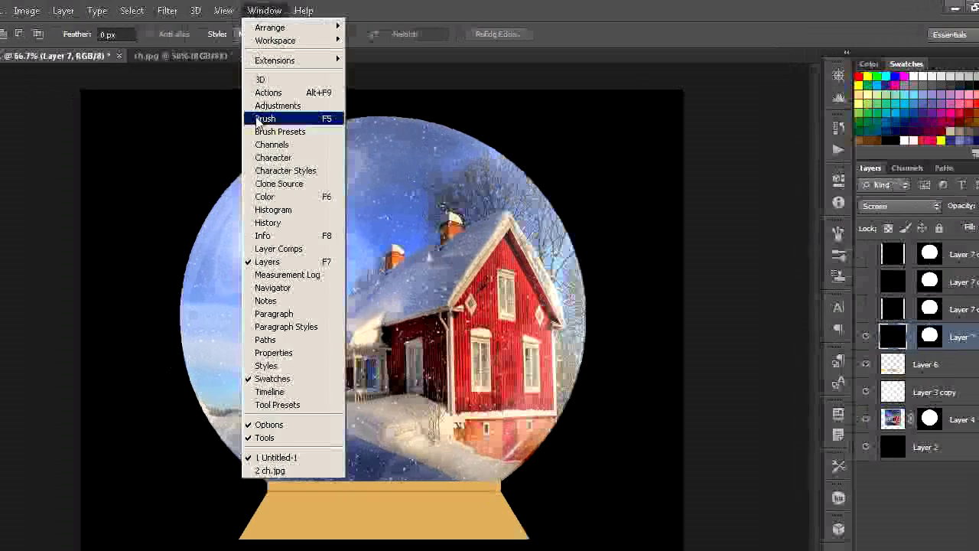
# Show the Timeline panel and create a frame animation from the current globe.
pyautogui.click(272, 392)
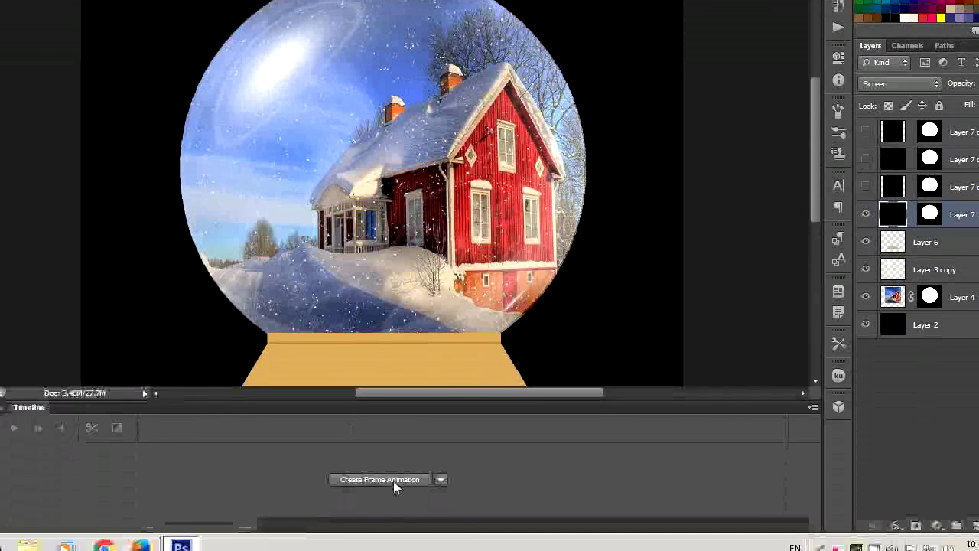
pyautogui.click(391, 476)
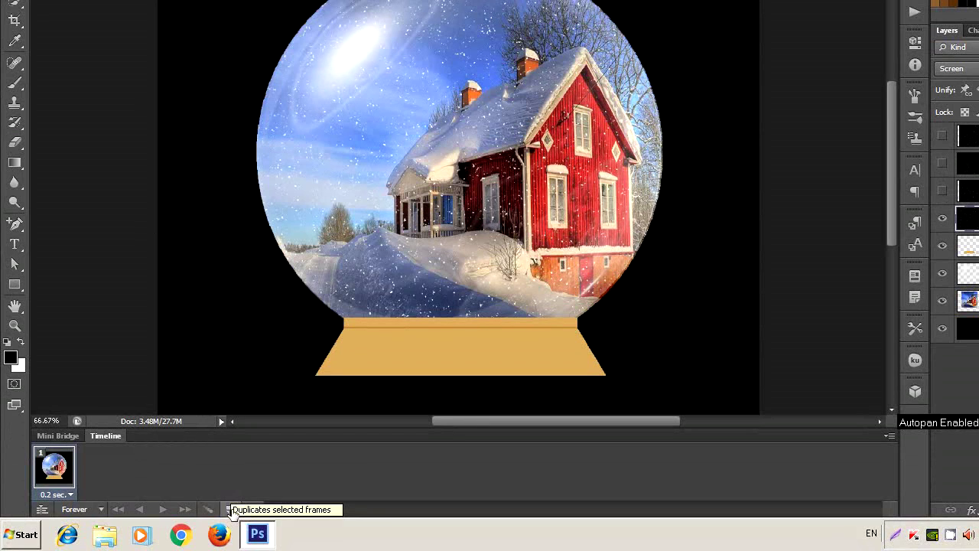
# Add three frames and make frame 2 show Layer 7 copy with Layer 7 hidden.
pyautogui.click(230, 509)
pyautogui.click(230, 509)
pyautogui.click(230, 509)
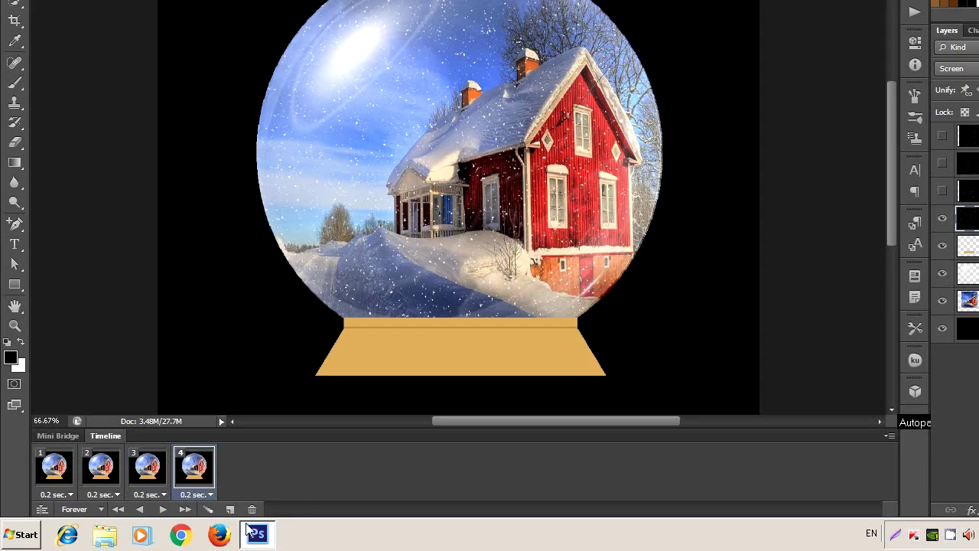
pyautogui.click(101, 485)
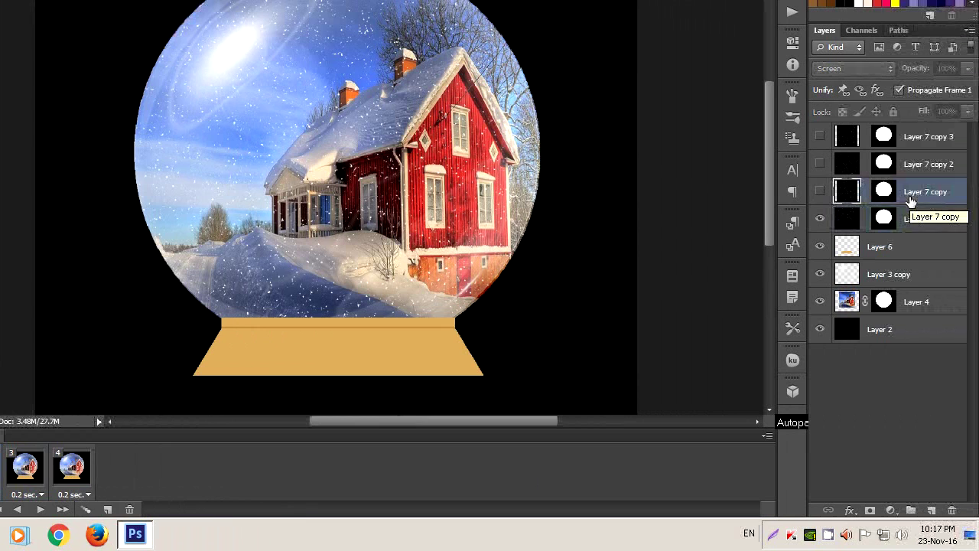
pyautogui.click(820, 191)
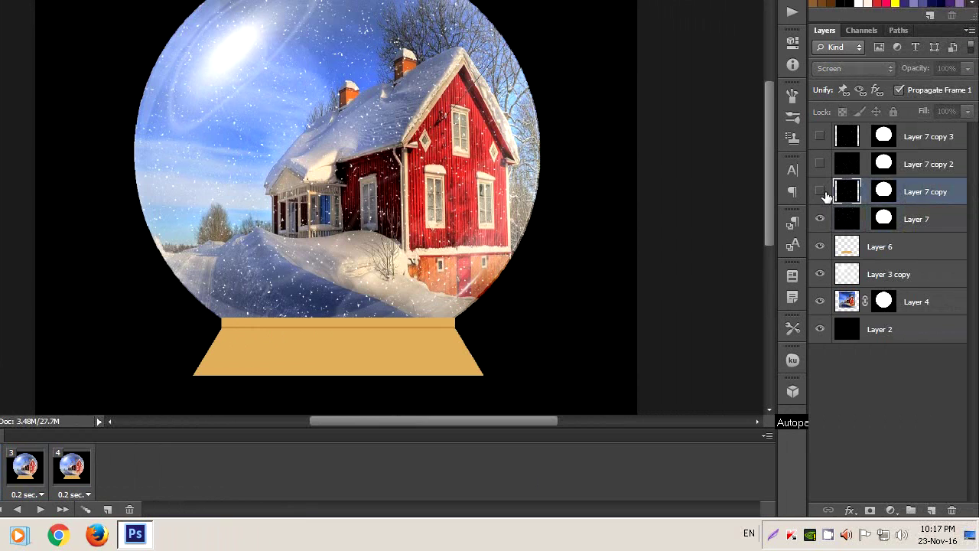
pyautogui.click(819, 220)
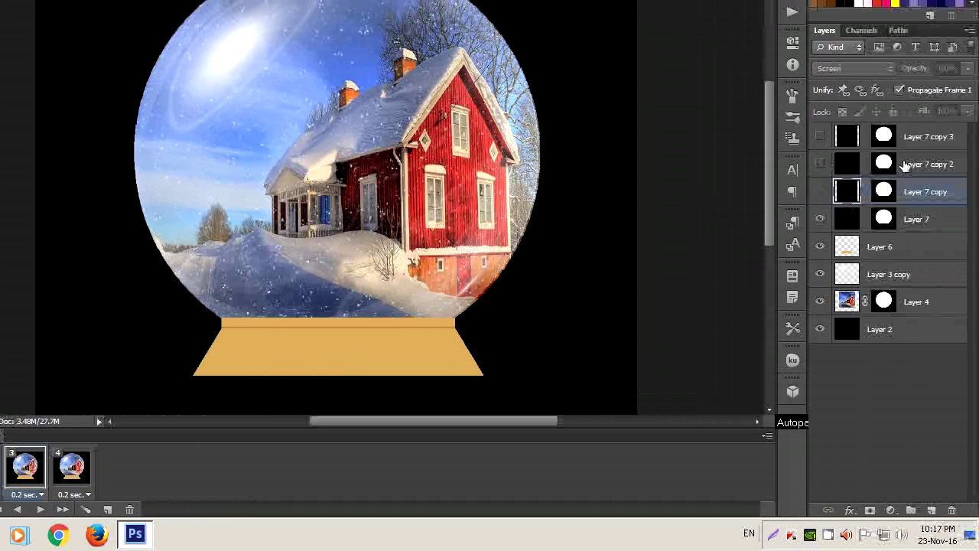
# Make frames 3 and 4 show Layer 7 copy 2 and copy 3, hiding Layer 7.
pyautogui.click(887, 167)
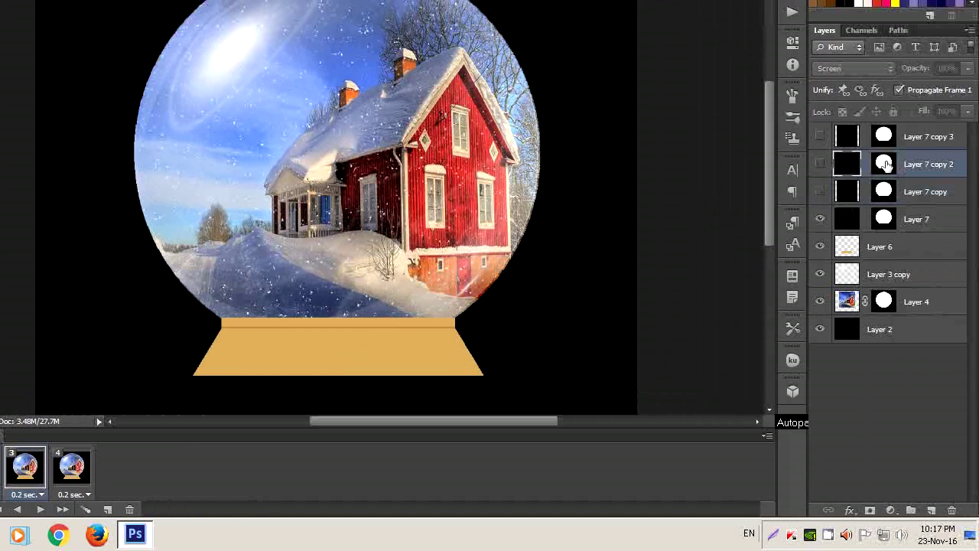
pyautogui.click(819, 164)
pyautogui.click(820, 219)
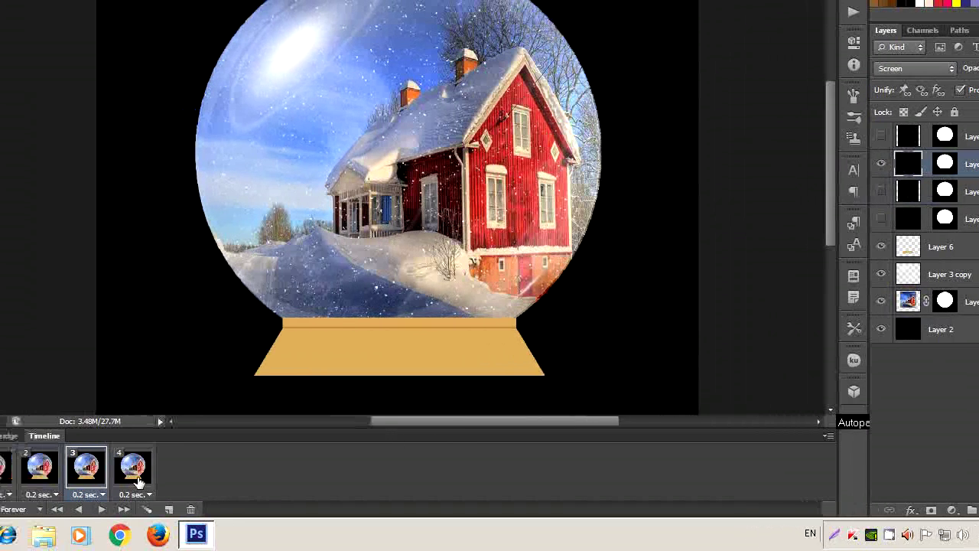
pyautogui.click(72, 466)
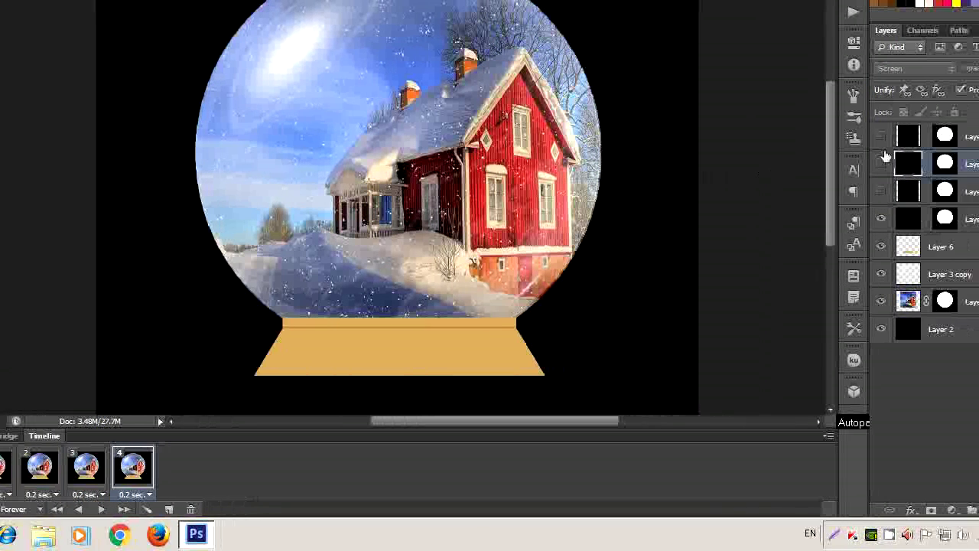
pyautogui.click(821, 141)
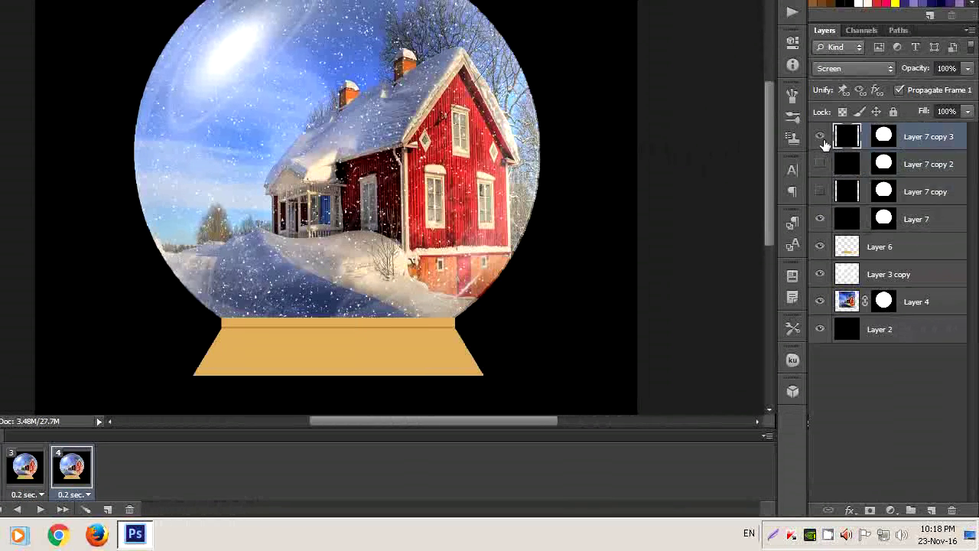
pyautogui.click(820, 220)
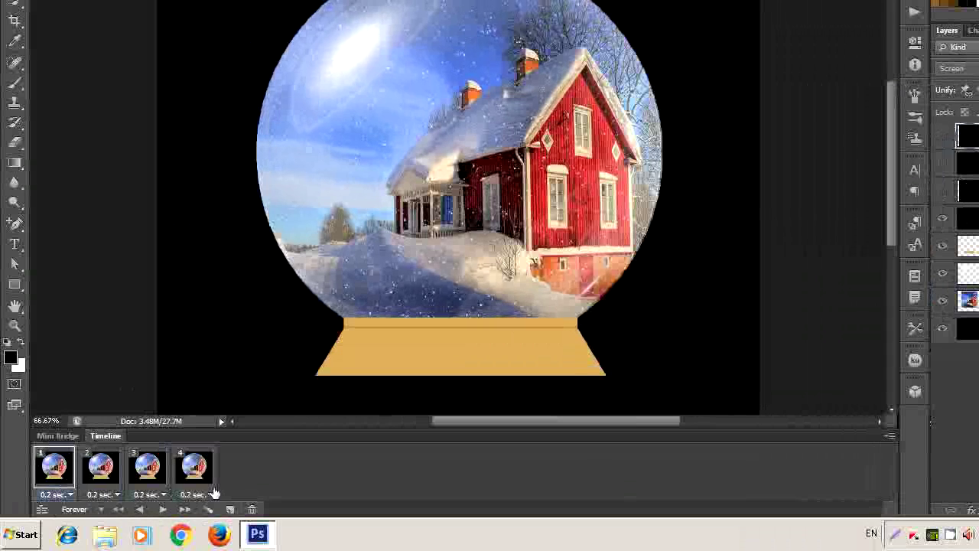
# Set frame 4's delay to 0.2 seconds, then play and stop the snow animation.
pyautogui.click(211, 493)
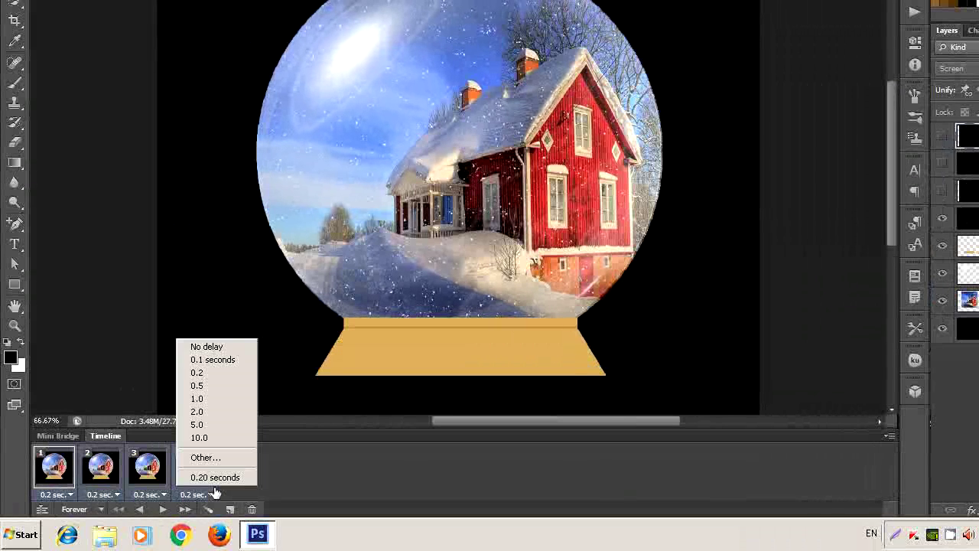
pyautogui.click(222, 377)
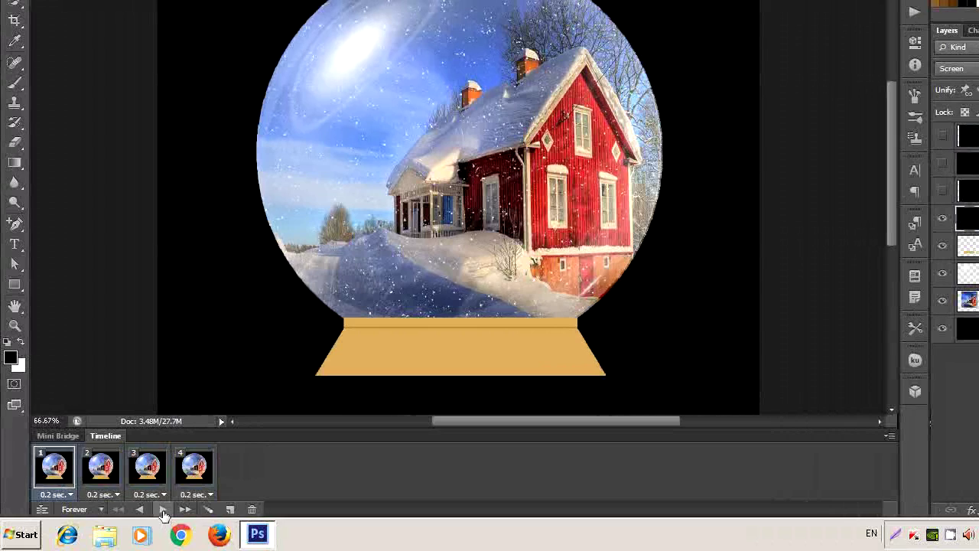
pyautogui.click(162, 509)
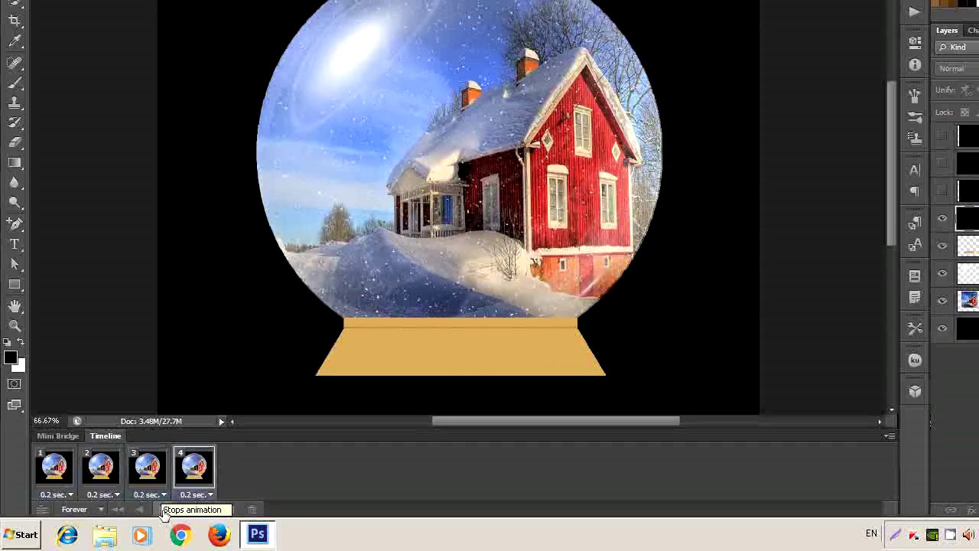
pyautogui.click(163, 509)
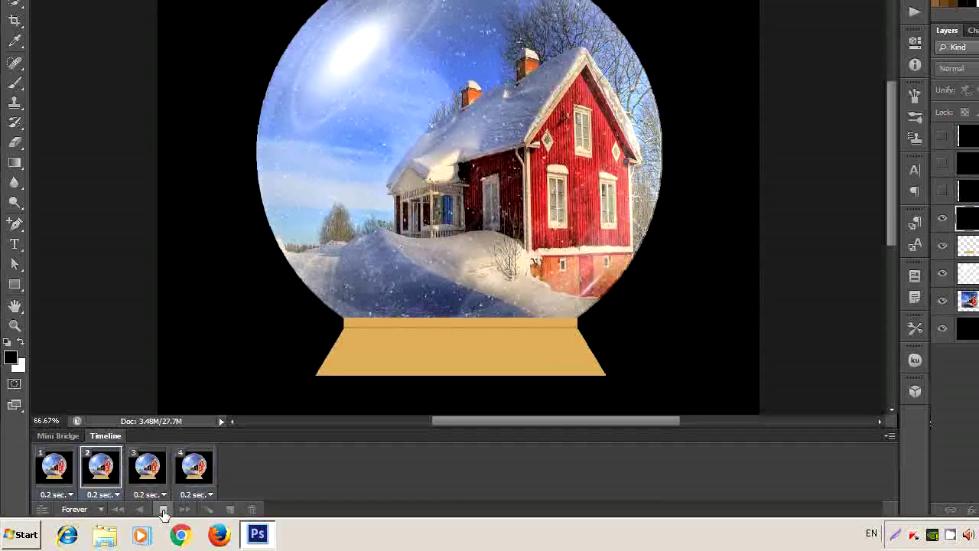
pyautogui.click(163, 509)
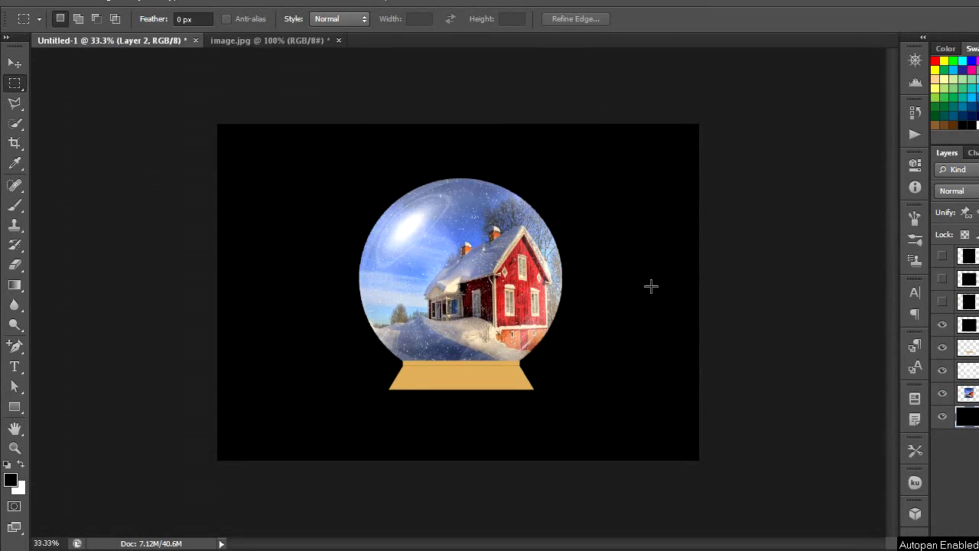
# Copy all of image.jpg and paste it into Untitled-1 as Layer 8.
pyautogui.click(254, 57)
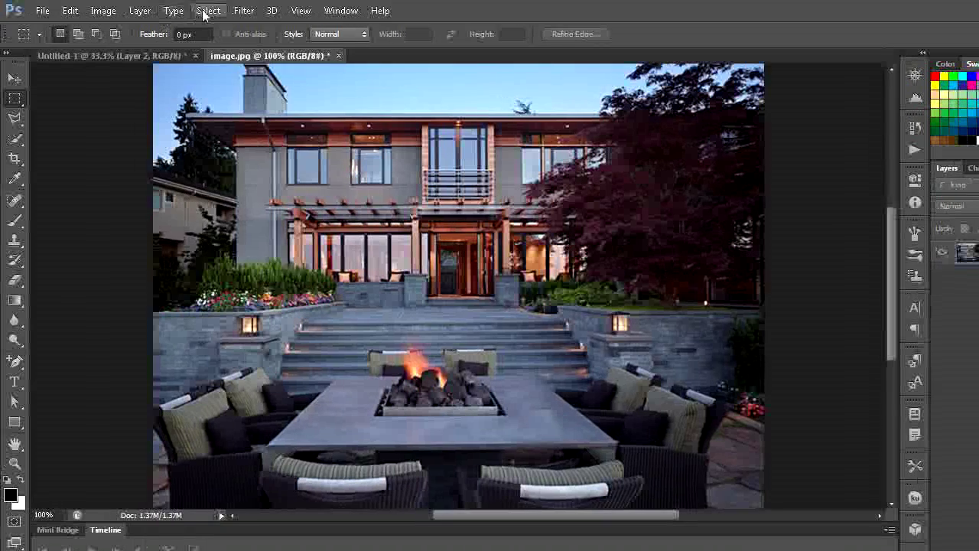
pyautogui.click(208, 10)
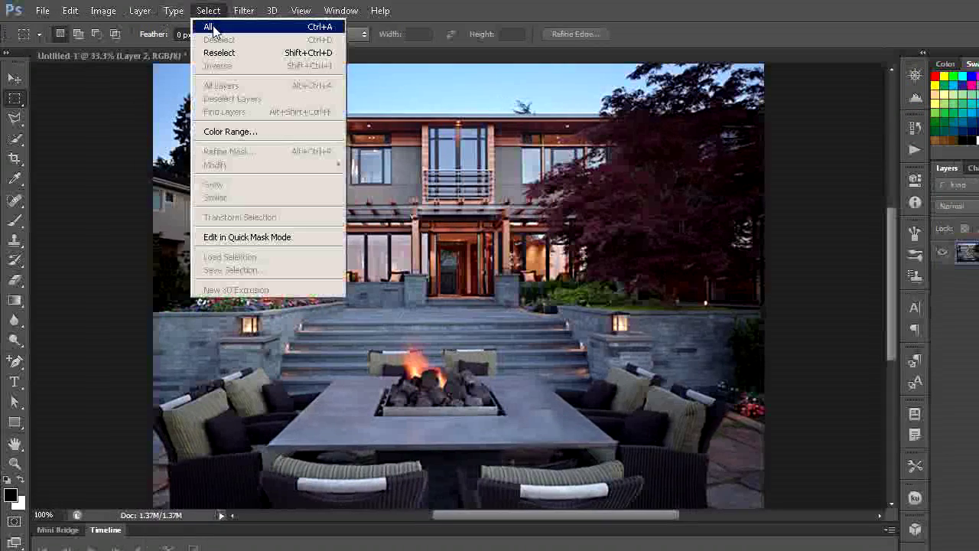
pyautogui.click(210, 27)
pyautogui.click(69, 10)
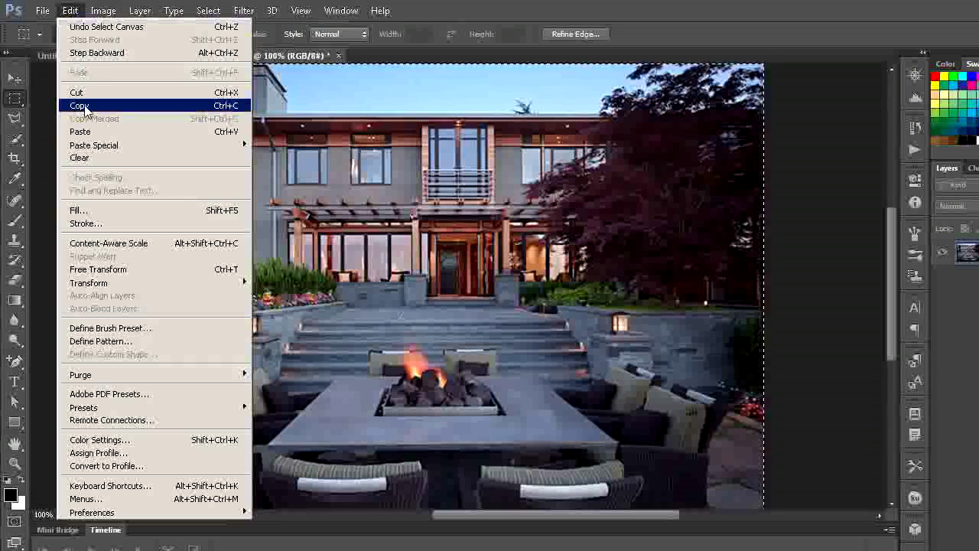
pyautogui.click(84, 106)
pyautogui.click(96, 55)
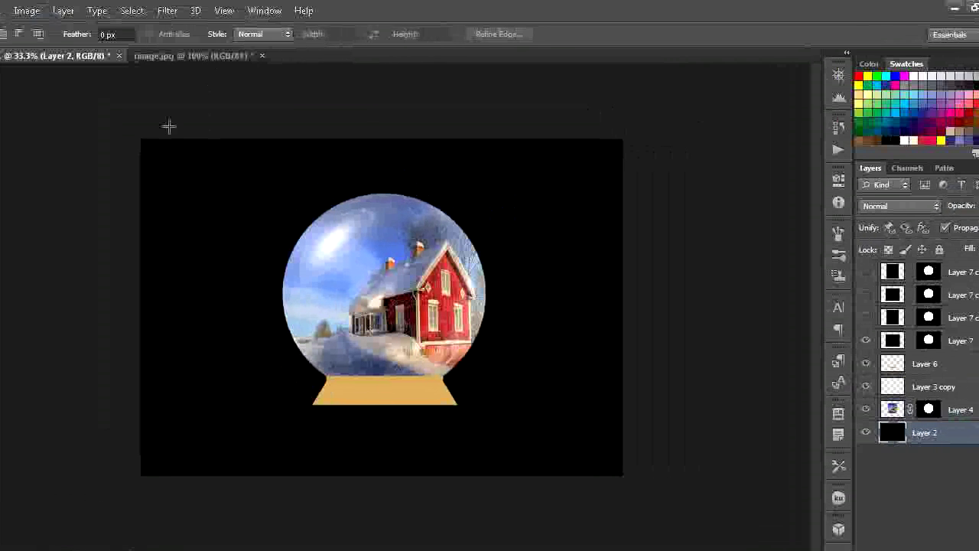
pyautogui.click(69, 10)
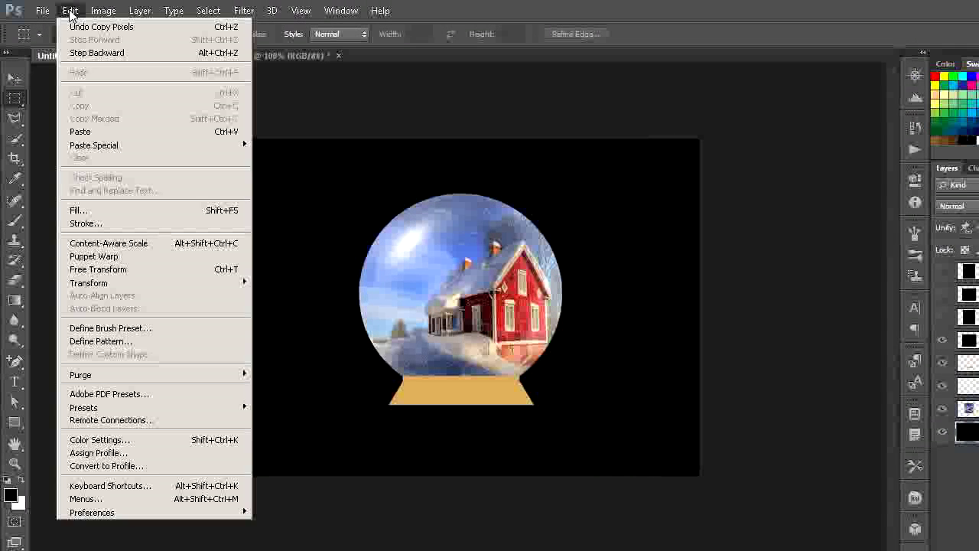
pyautogui.click(87, 131)
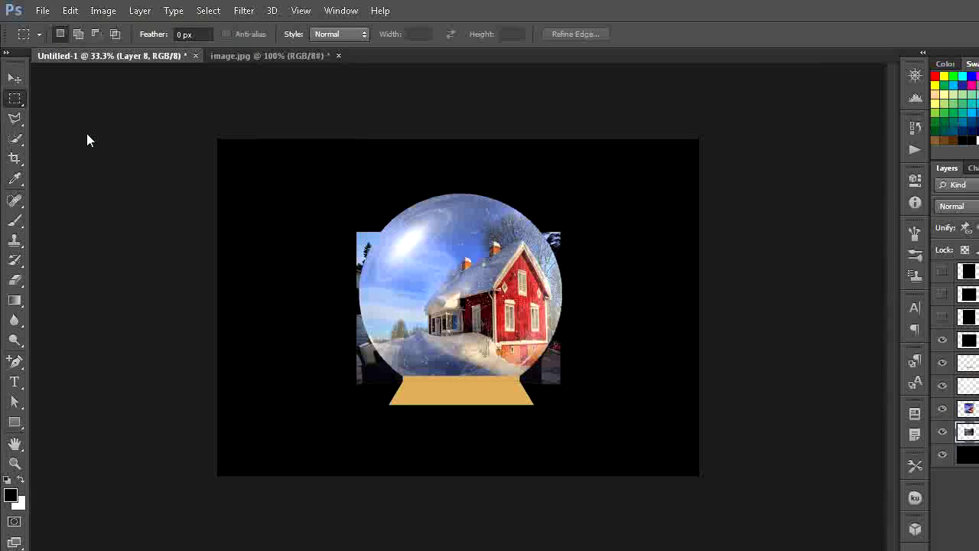
# Stretch Layer 8 to about 240% by 221% so it fills the canvas, then apply.
pyautogui.click(21, 84)
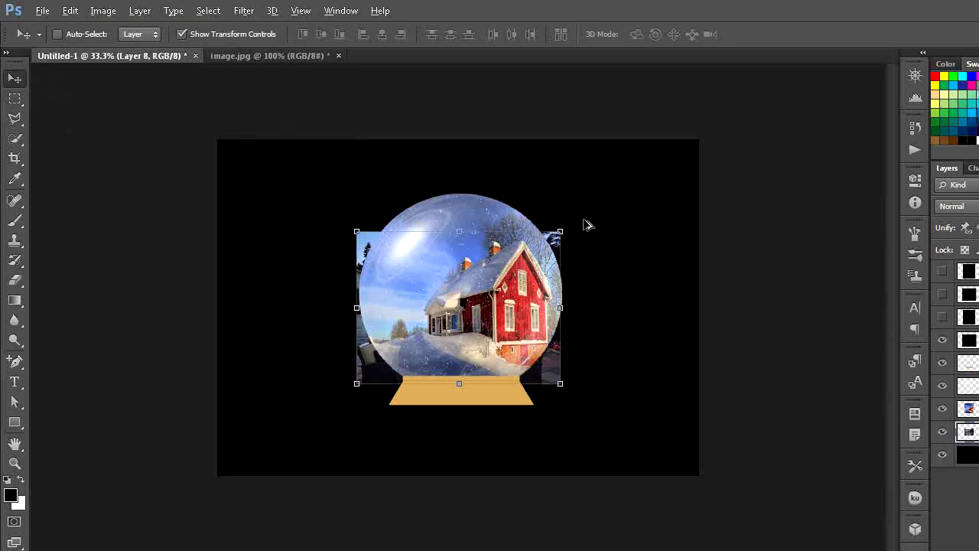
pyautogui.moveTo(561, 230); pyautogui.dragTo(697, 145)
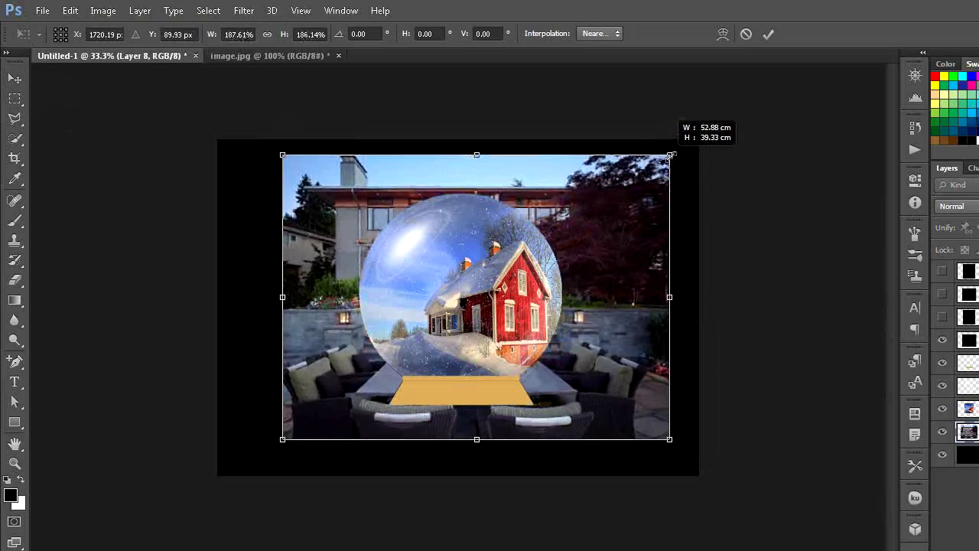
pyautogui.moveTo(285, 293); pyautogui.dragTo(220, 293)
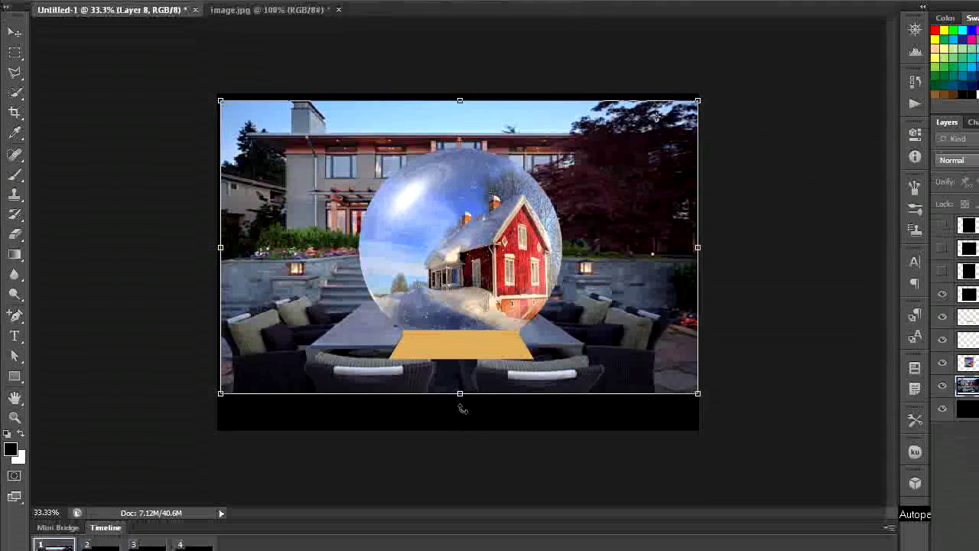
pyautogui.moveTo(462, 393); pyautogui.dragTo(462, 423)
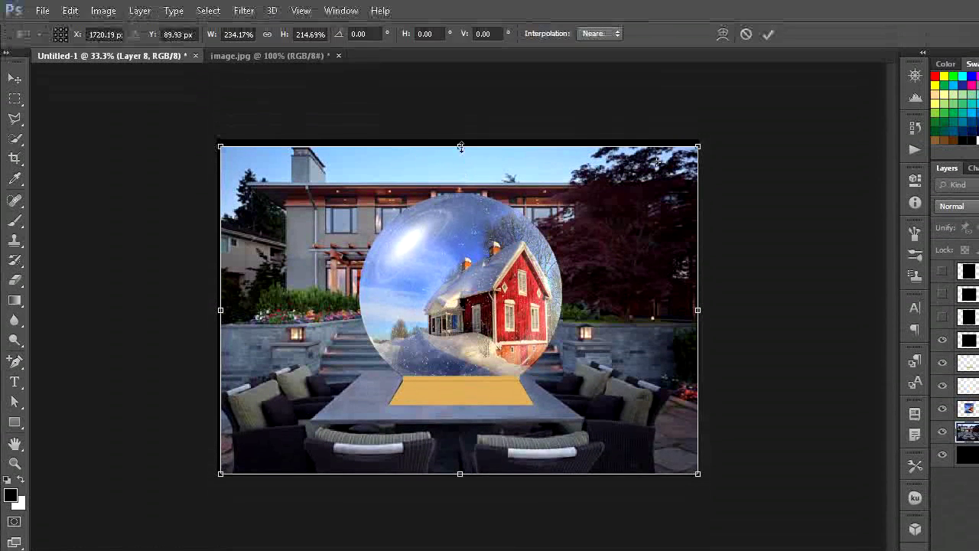
pyautogui.moveTo(460, 146); pyautogui.dragTo(460, 138)
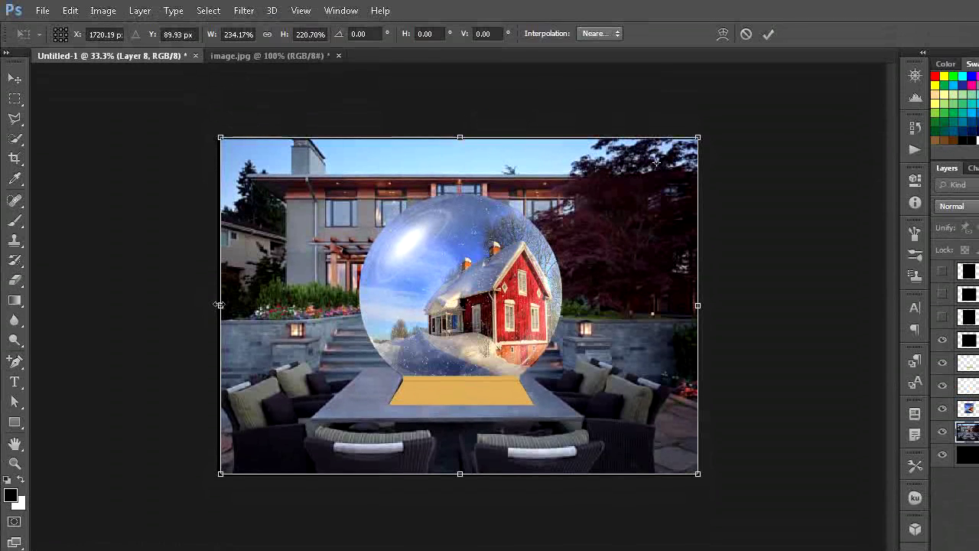
pyautogui.moveTo(216, 304); pyautogui.dragTo(218, 304)
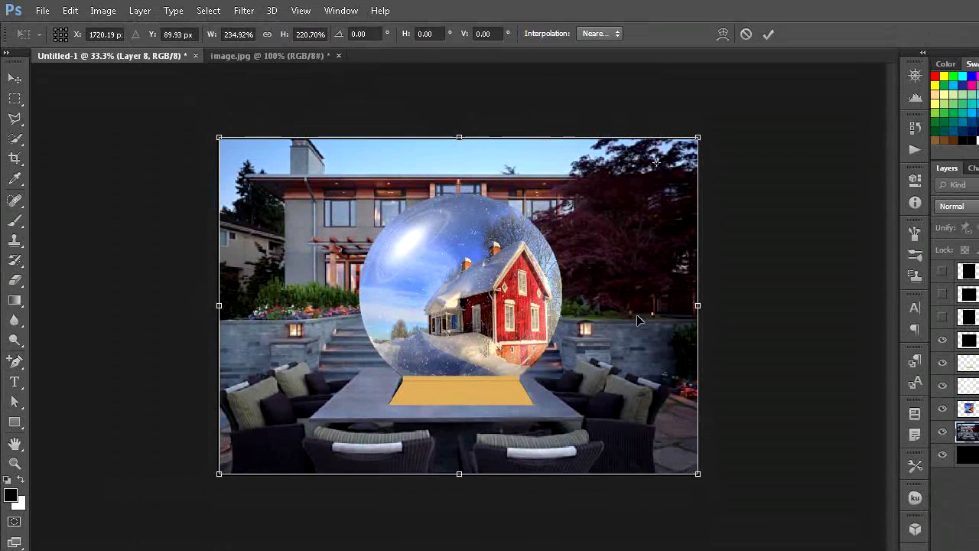
pyautogui.moveTo(694, 305); pyautogui.dragTo(710, 305)
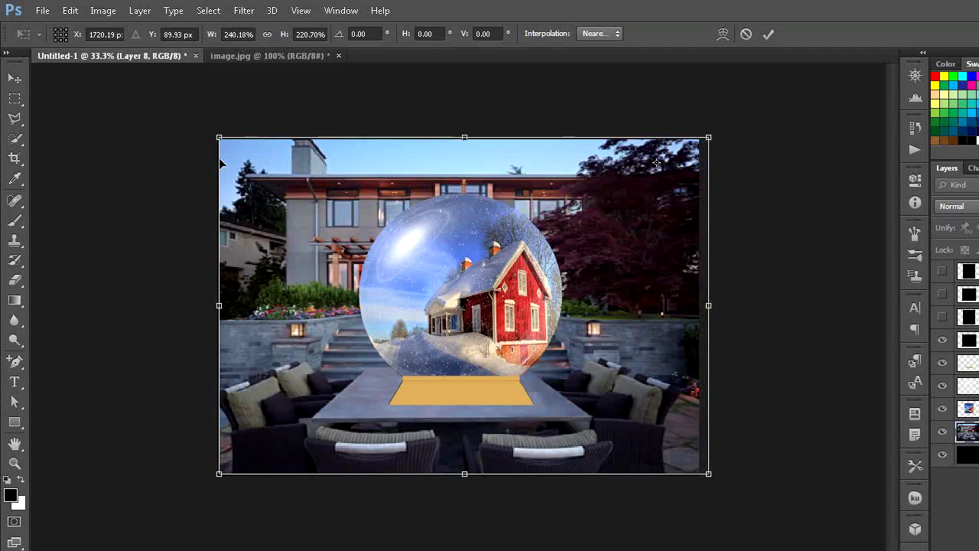
pyautogui.click(15, 100)
pyautogui.click(457, 263)
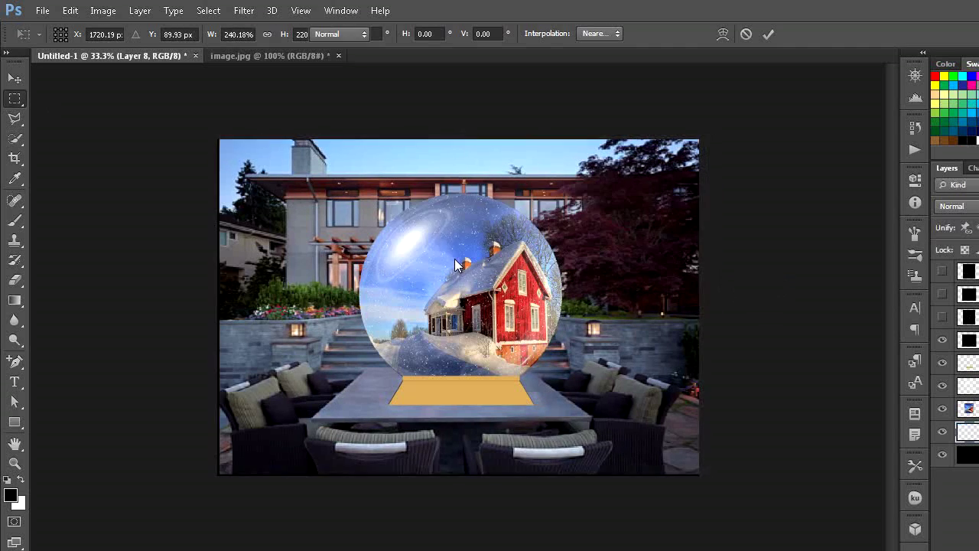